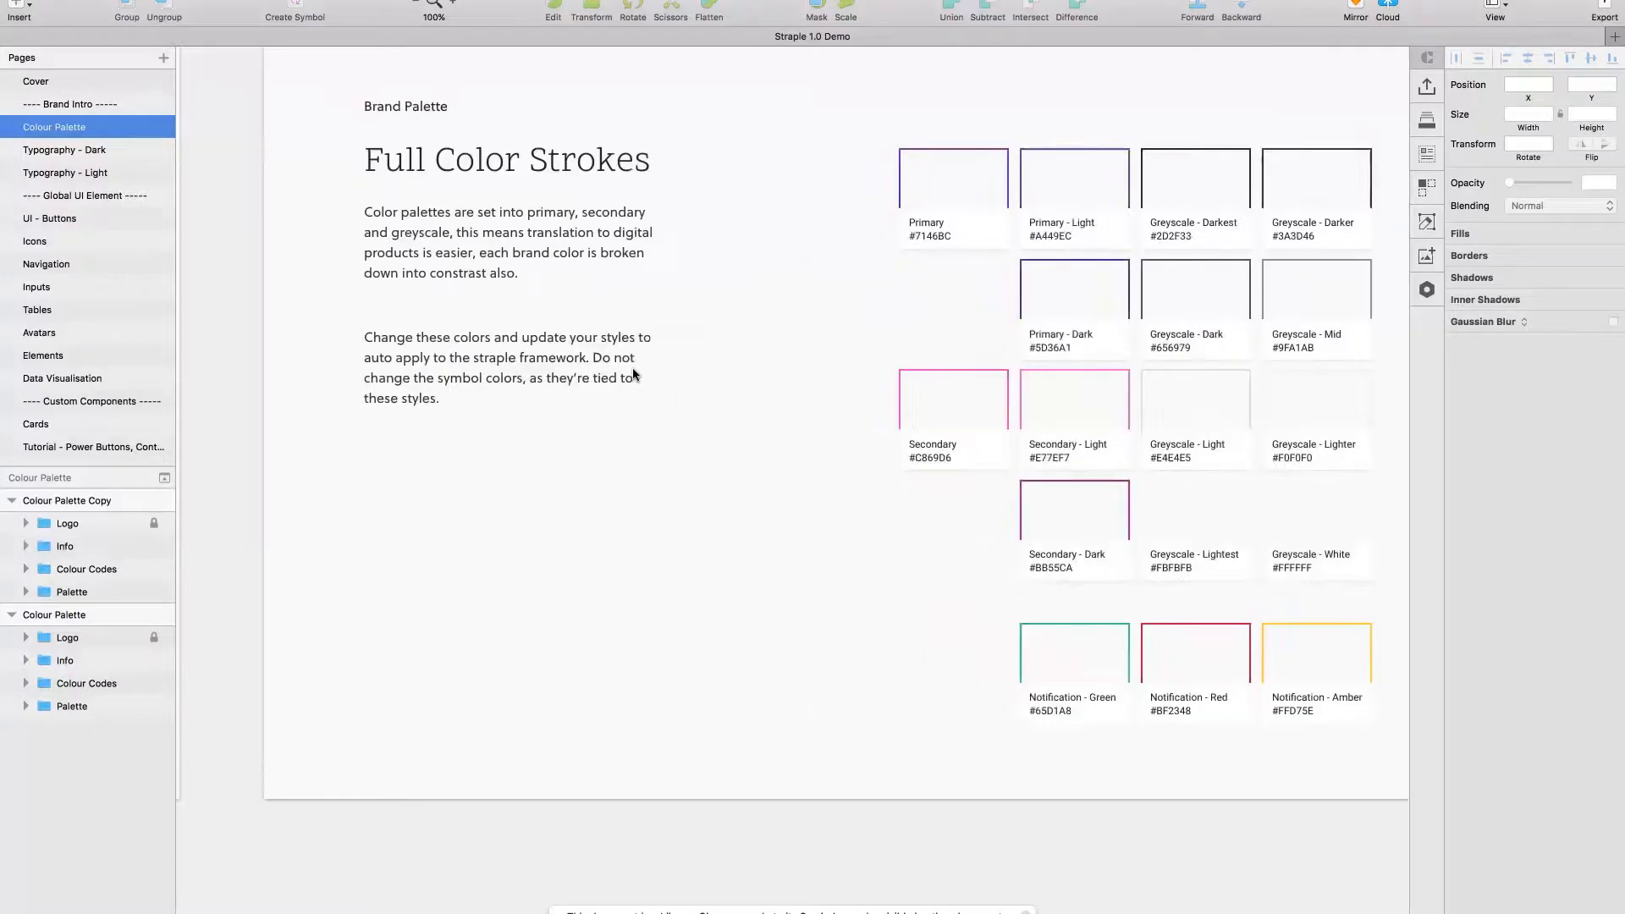
# Step: Open the BrandBook document from the Demo folder and examine its Color Palette page
pyautogui.hscroll(-2, 633, 374)
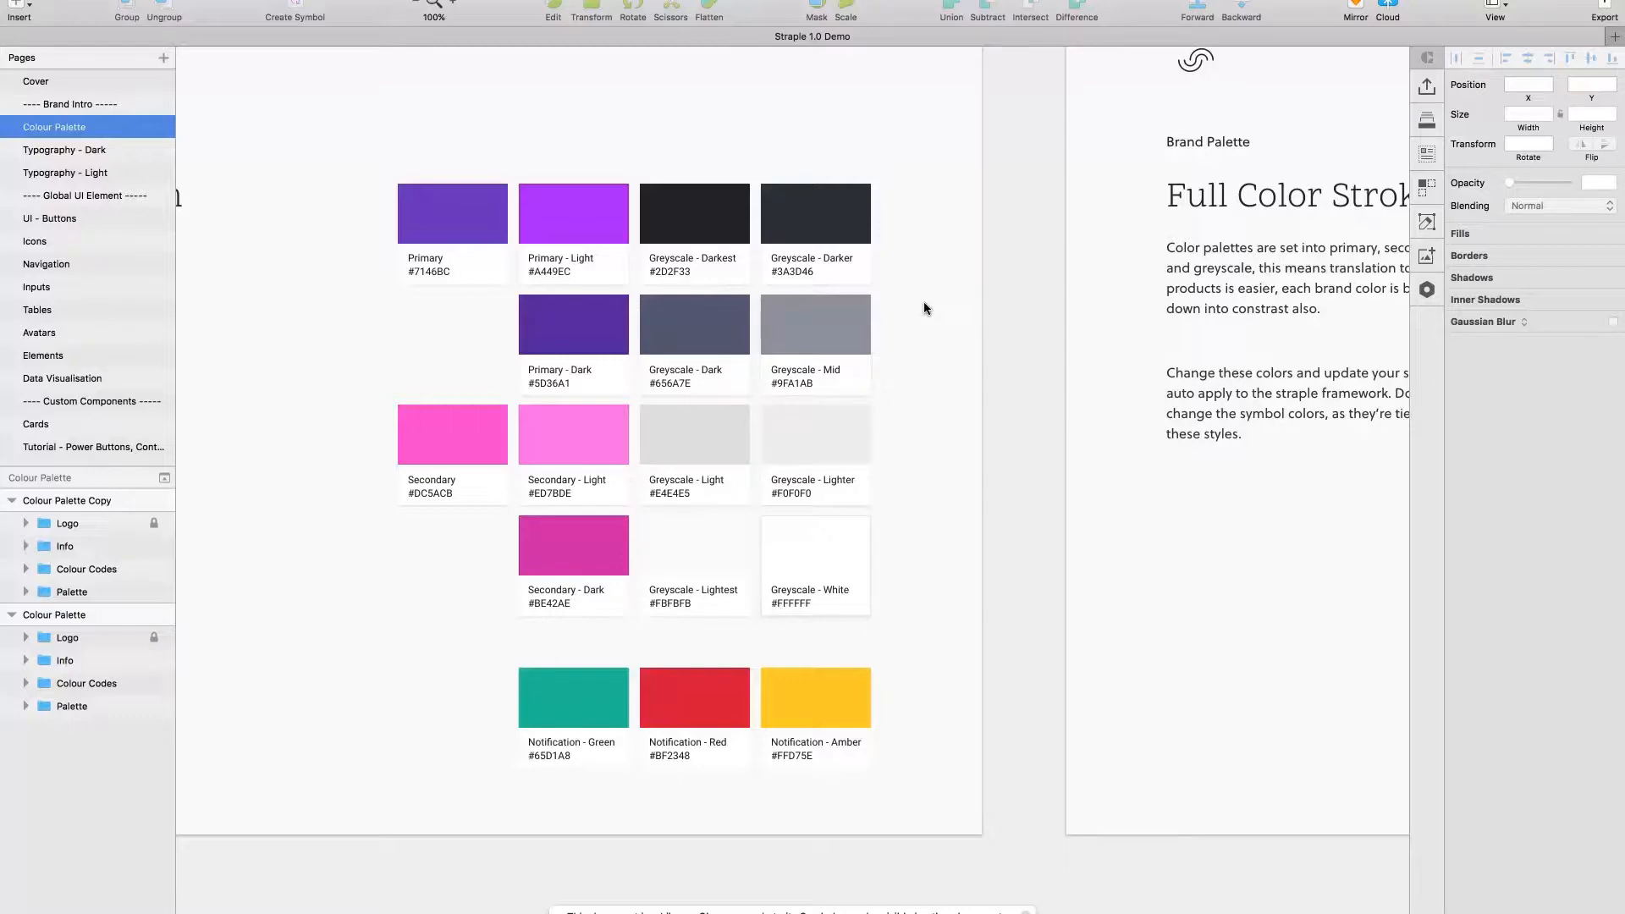
pyautogui.hscroll(15, 925, 308)
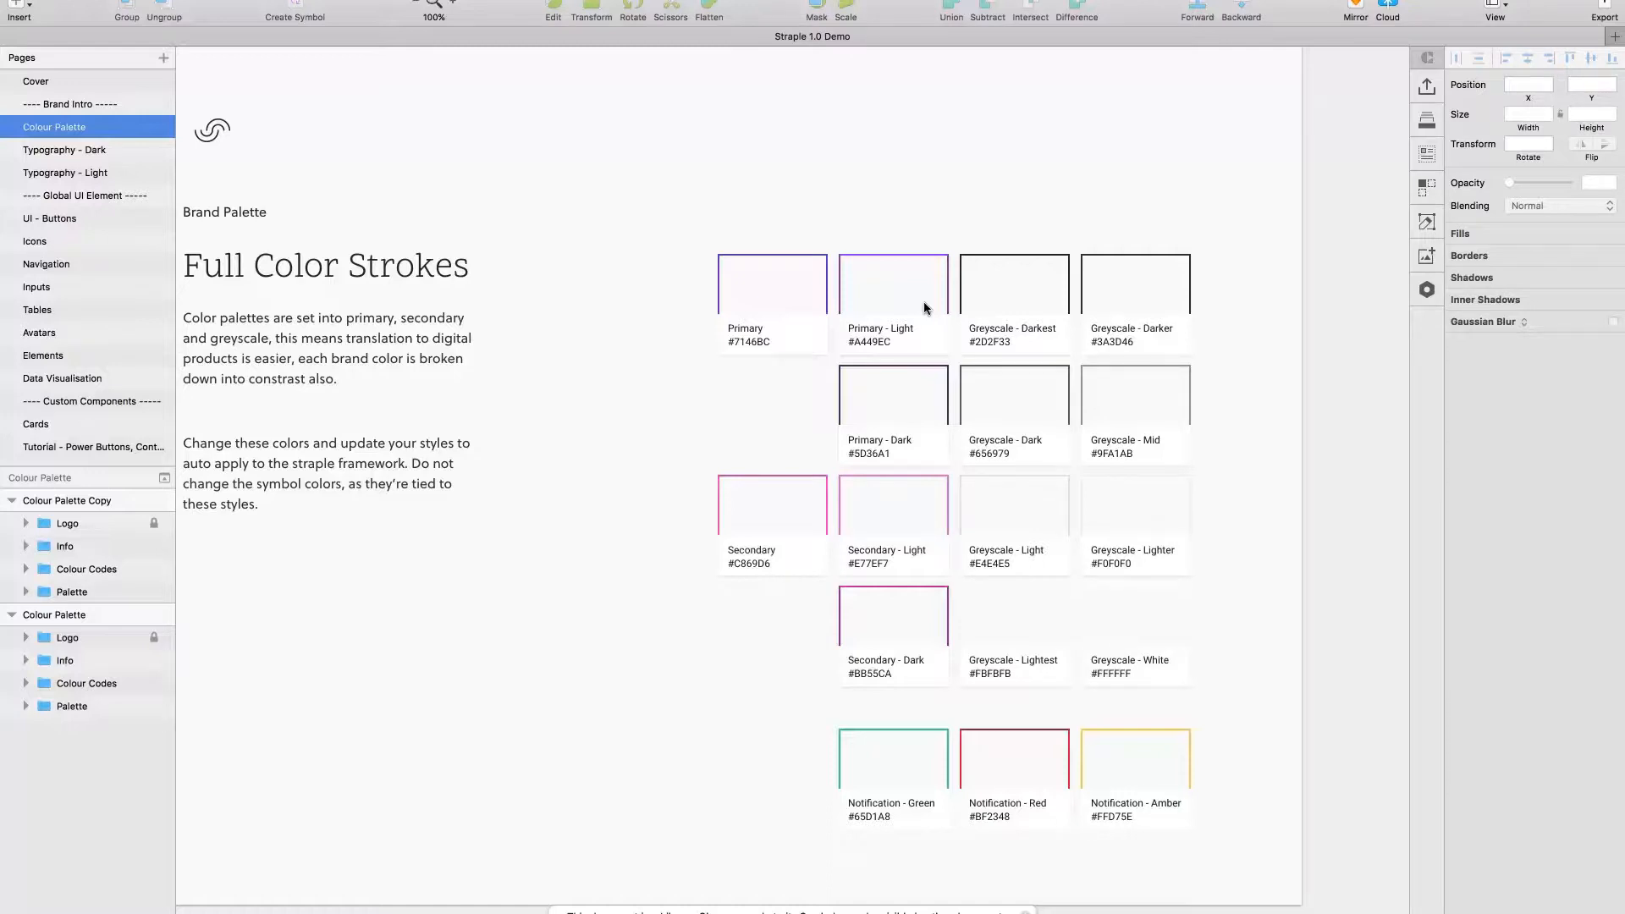
pyautogui.press('super+Tab')
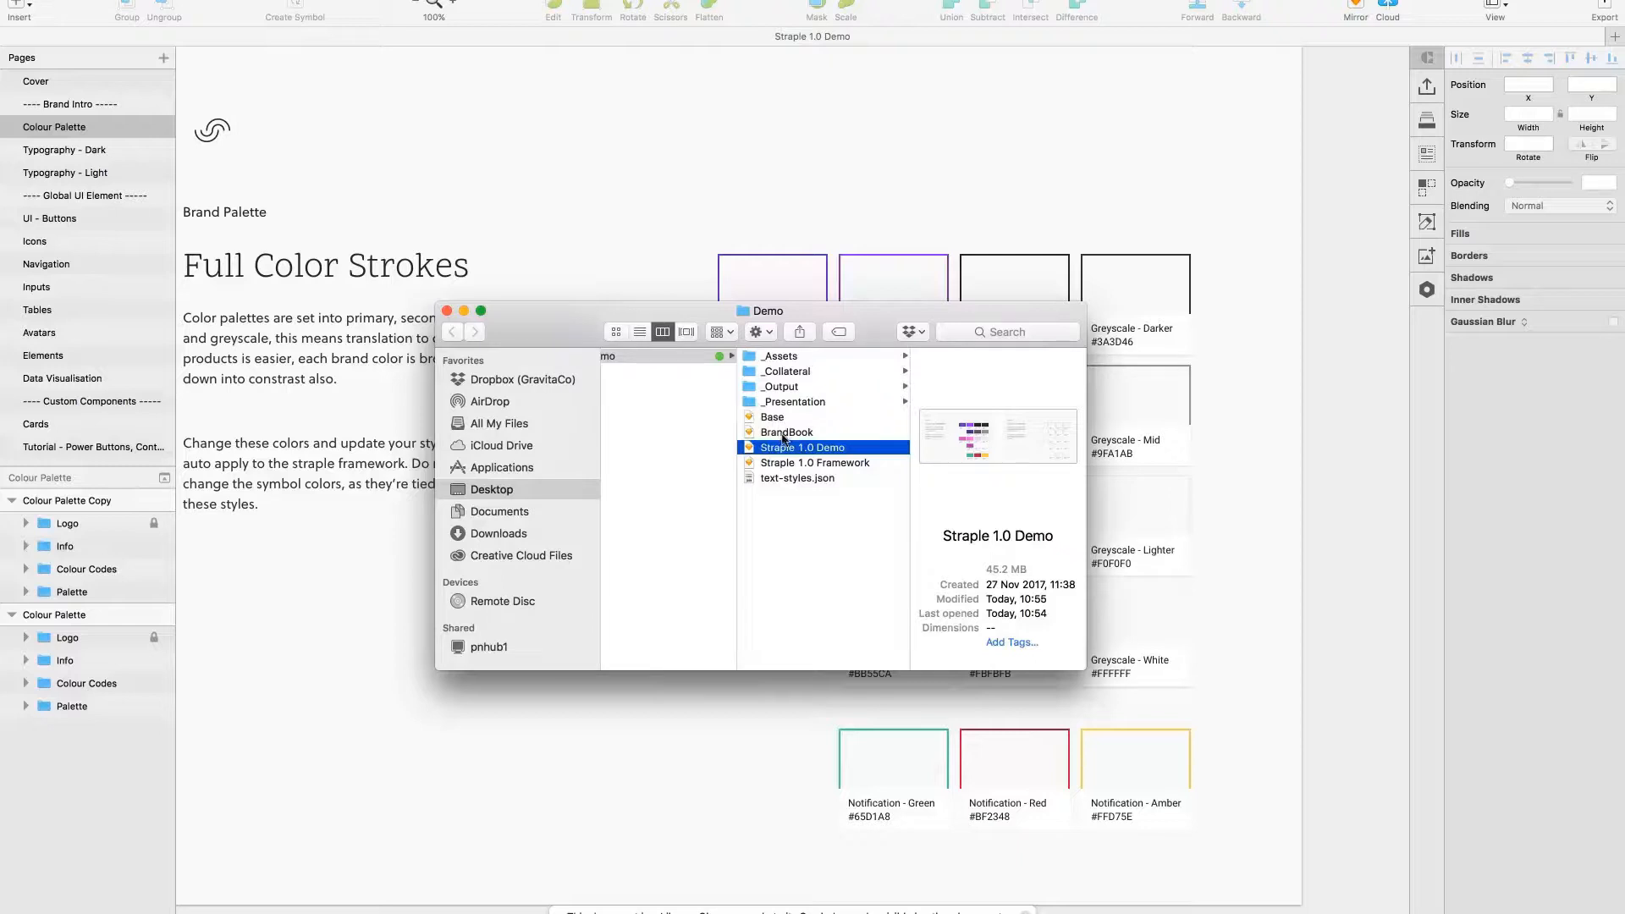
pyautogui.press('super+Tab')
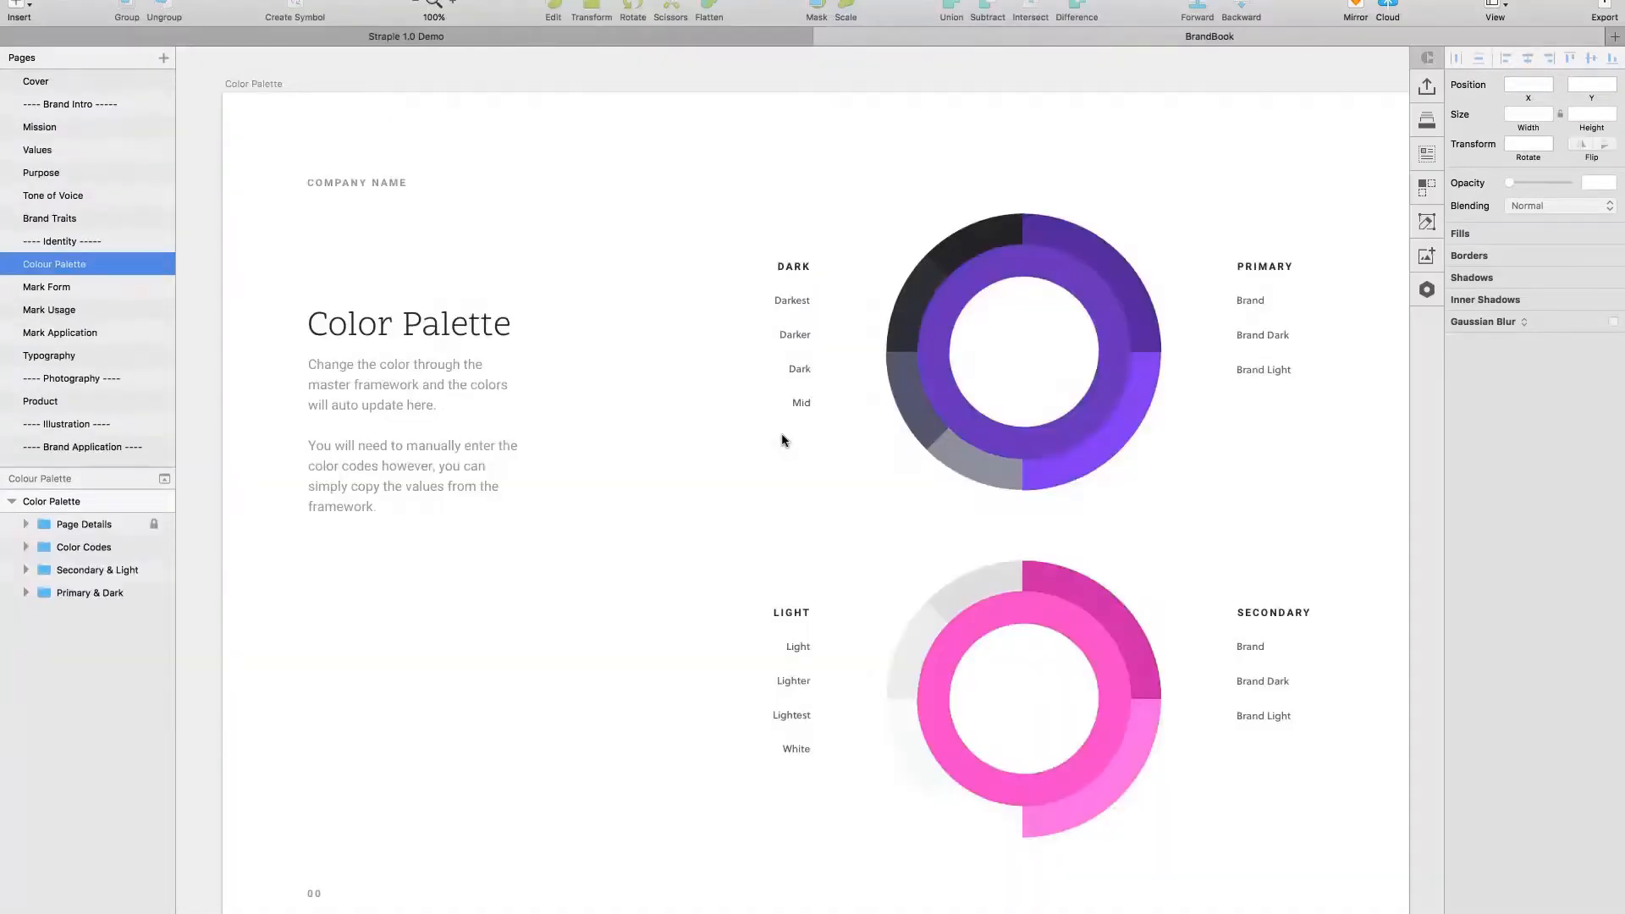
pyautogui.hscroll(2, 911, 493)
pyautogui.hscroll(-2, 910, 491)
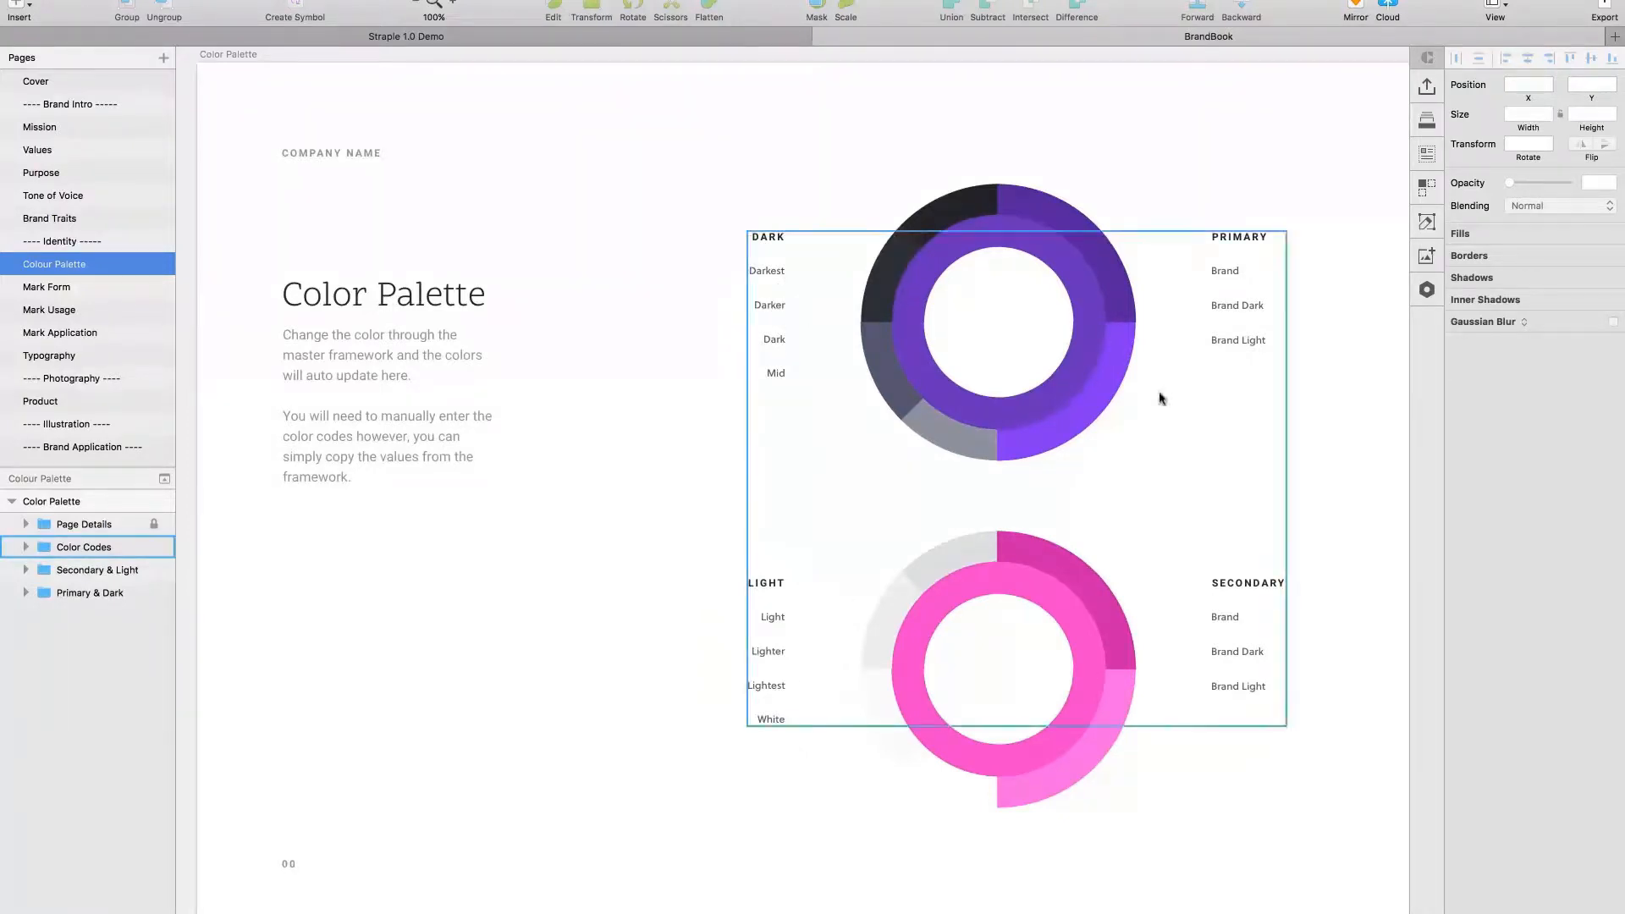
# Step: Return to the Straple 1.0 Demo document and change the solid Secondary swatch's fill to the blue 5AD7E8
pyautogui.click(488, 41)
pyautogui.hscroll(-10, 654, 387)
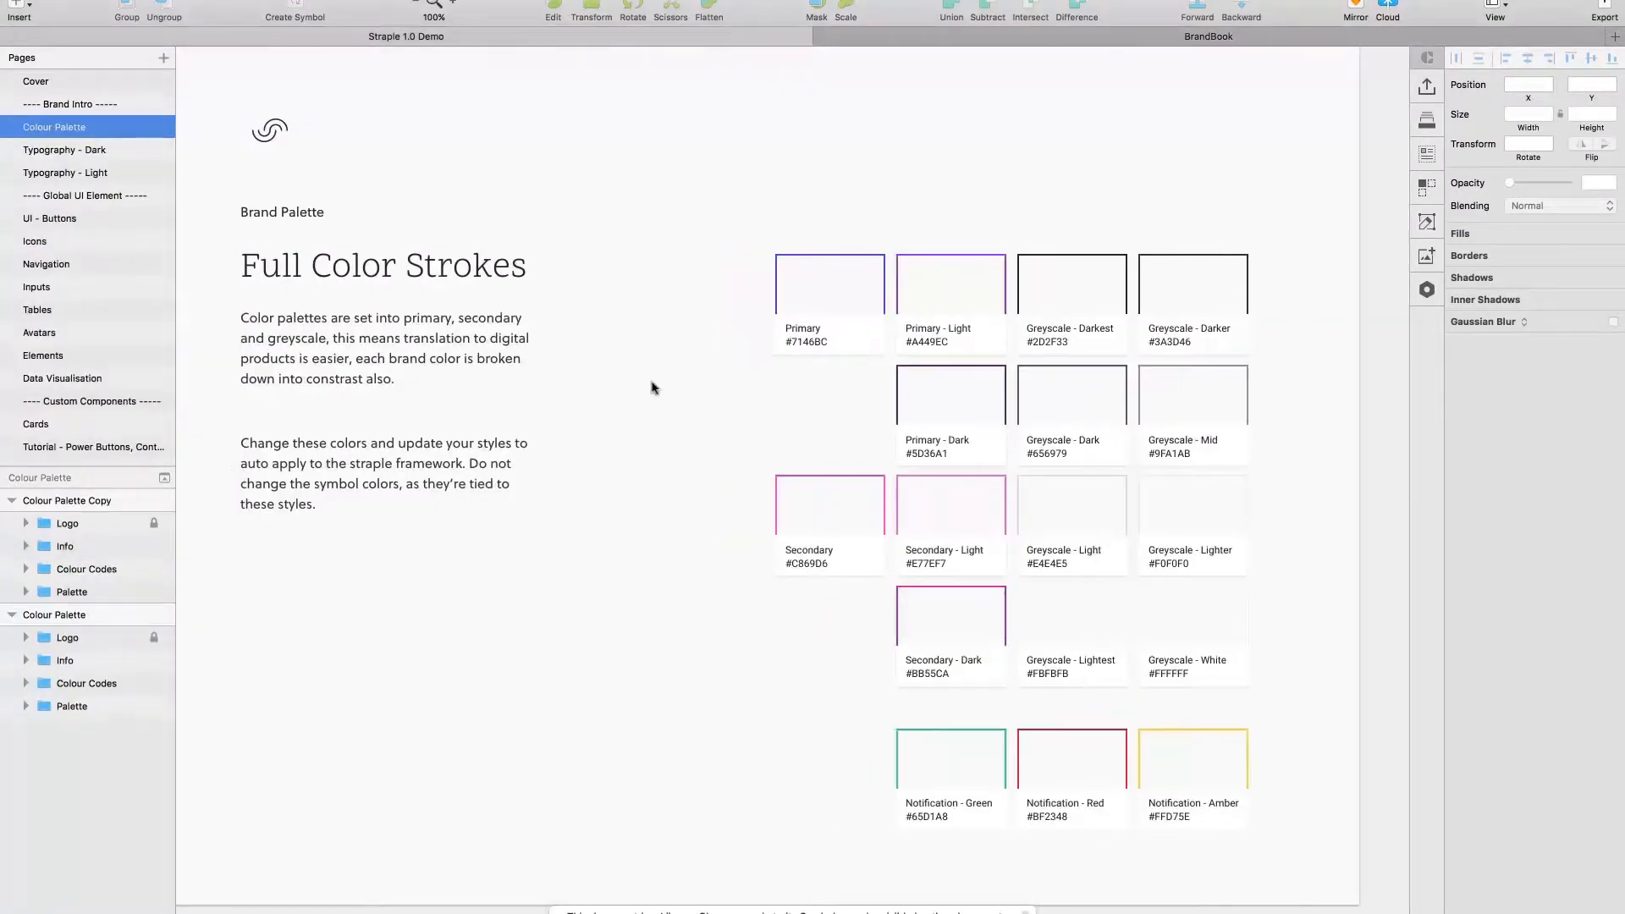
pyautogui.hscroll(-10, 655, 387)
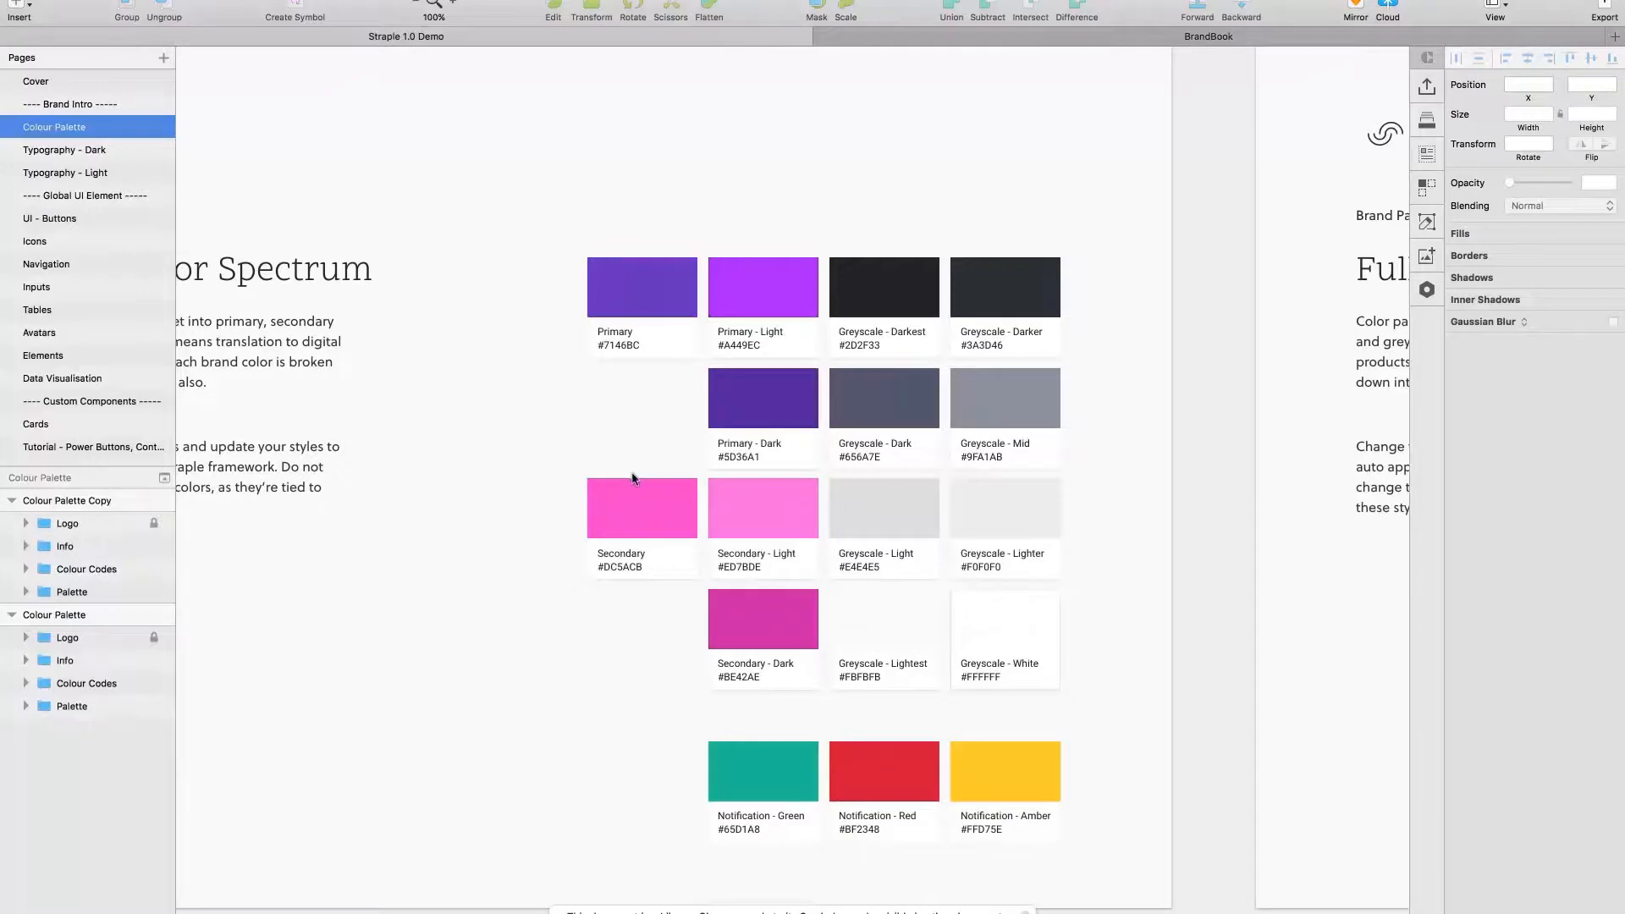
pyautogui.keyDown('super'); pyautogui.click(635, 500); pyautogui.keyUp('super')
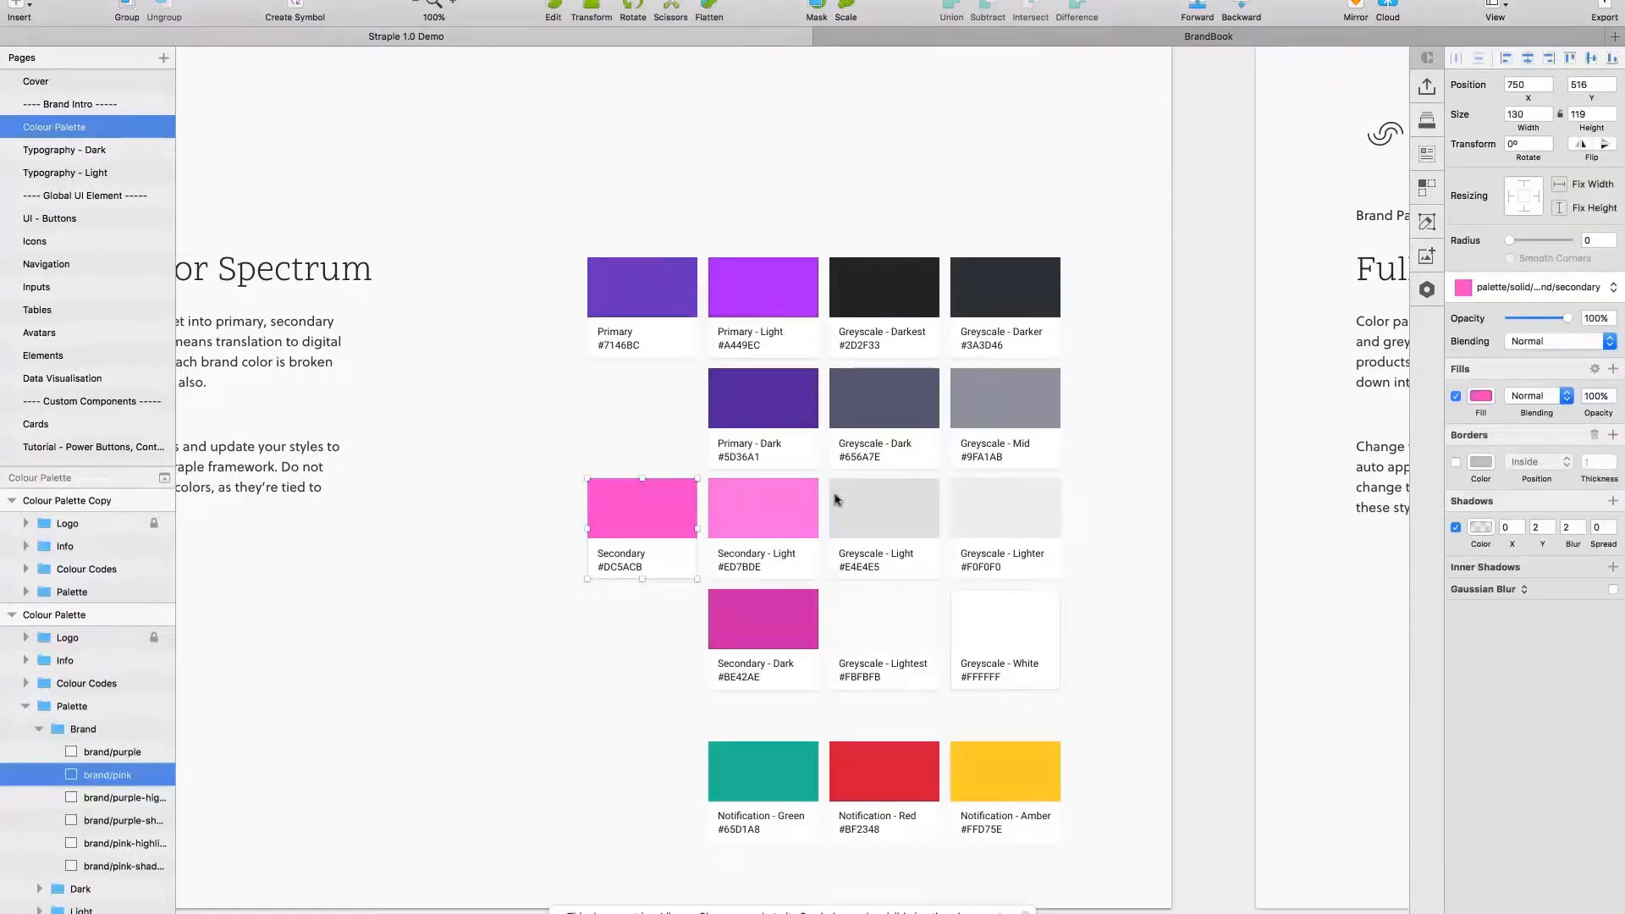
pyautogui.click(1482, 396)
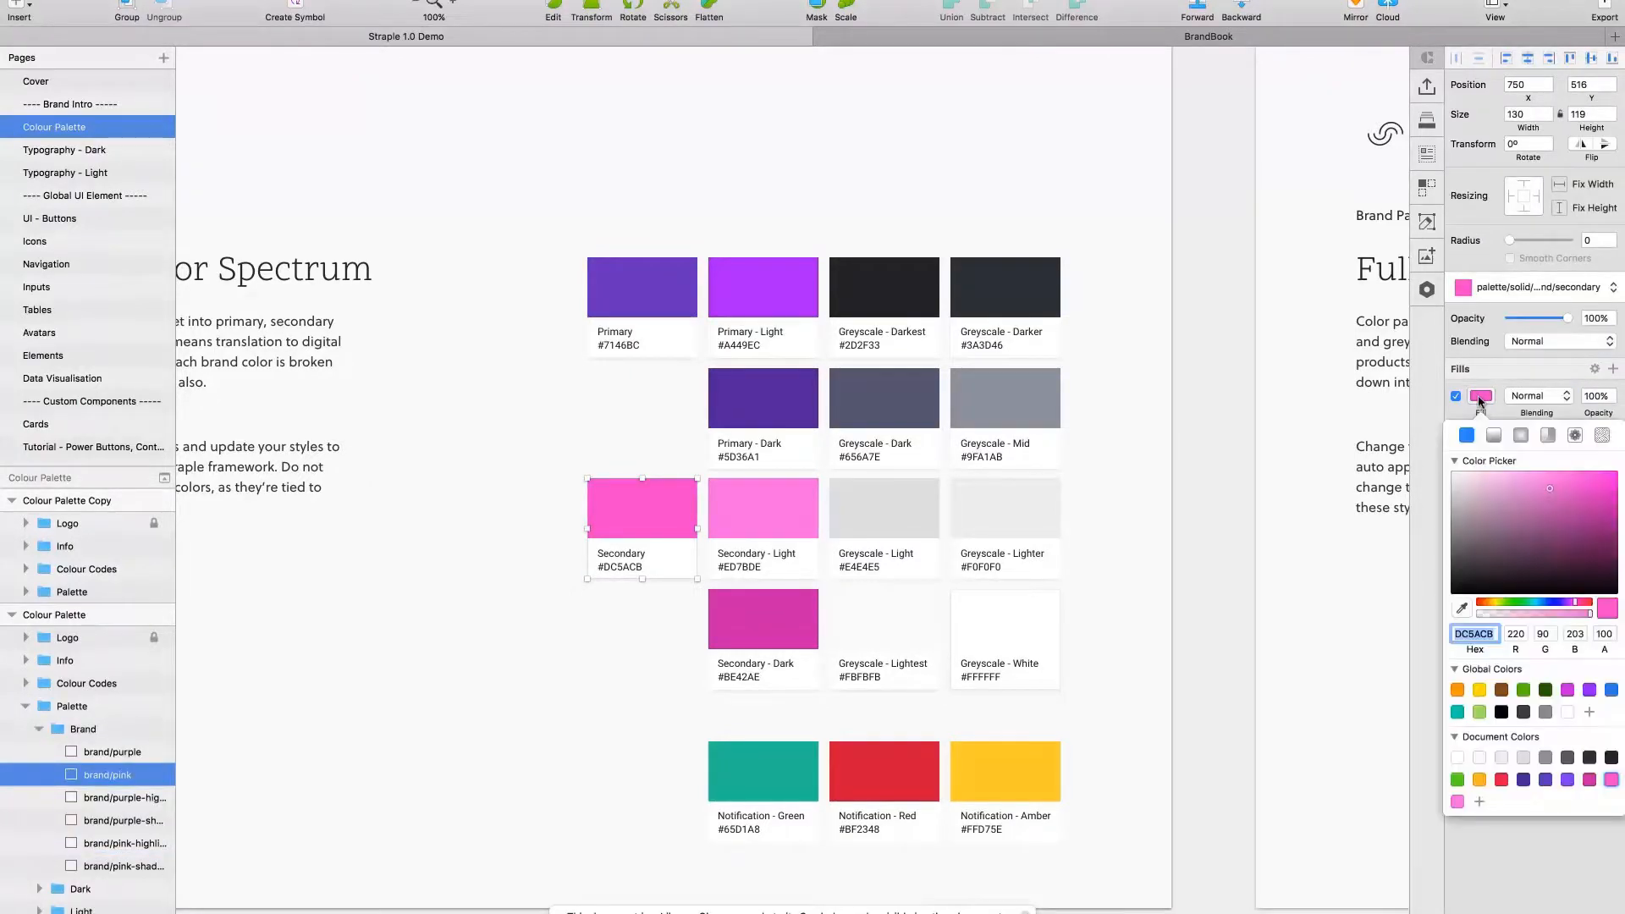
pyautogui.click(1537, 603)
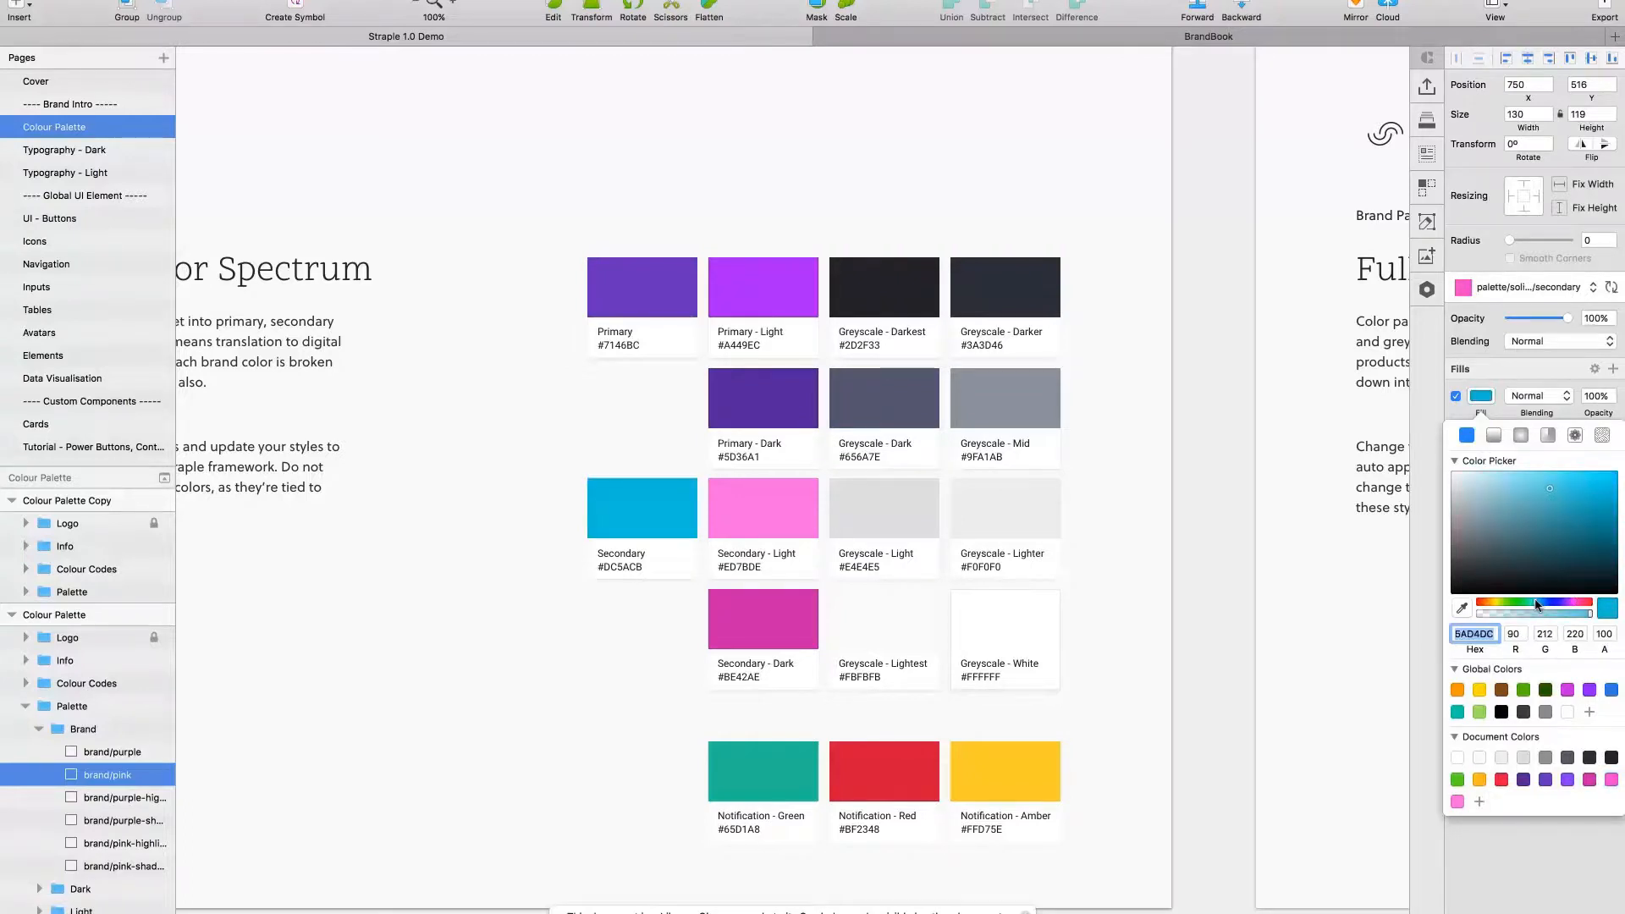
pyautogui.click(1536, 603)
pyautogui.moveTo(1550, 486); pyautogui.dragTo(1554, 486)
# Step: Replace the hex code in the solid Secondary swatch's label with 5AD7E8
pyautogui.click(624, 566)
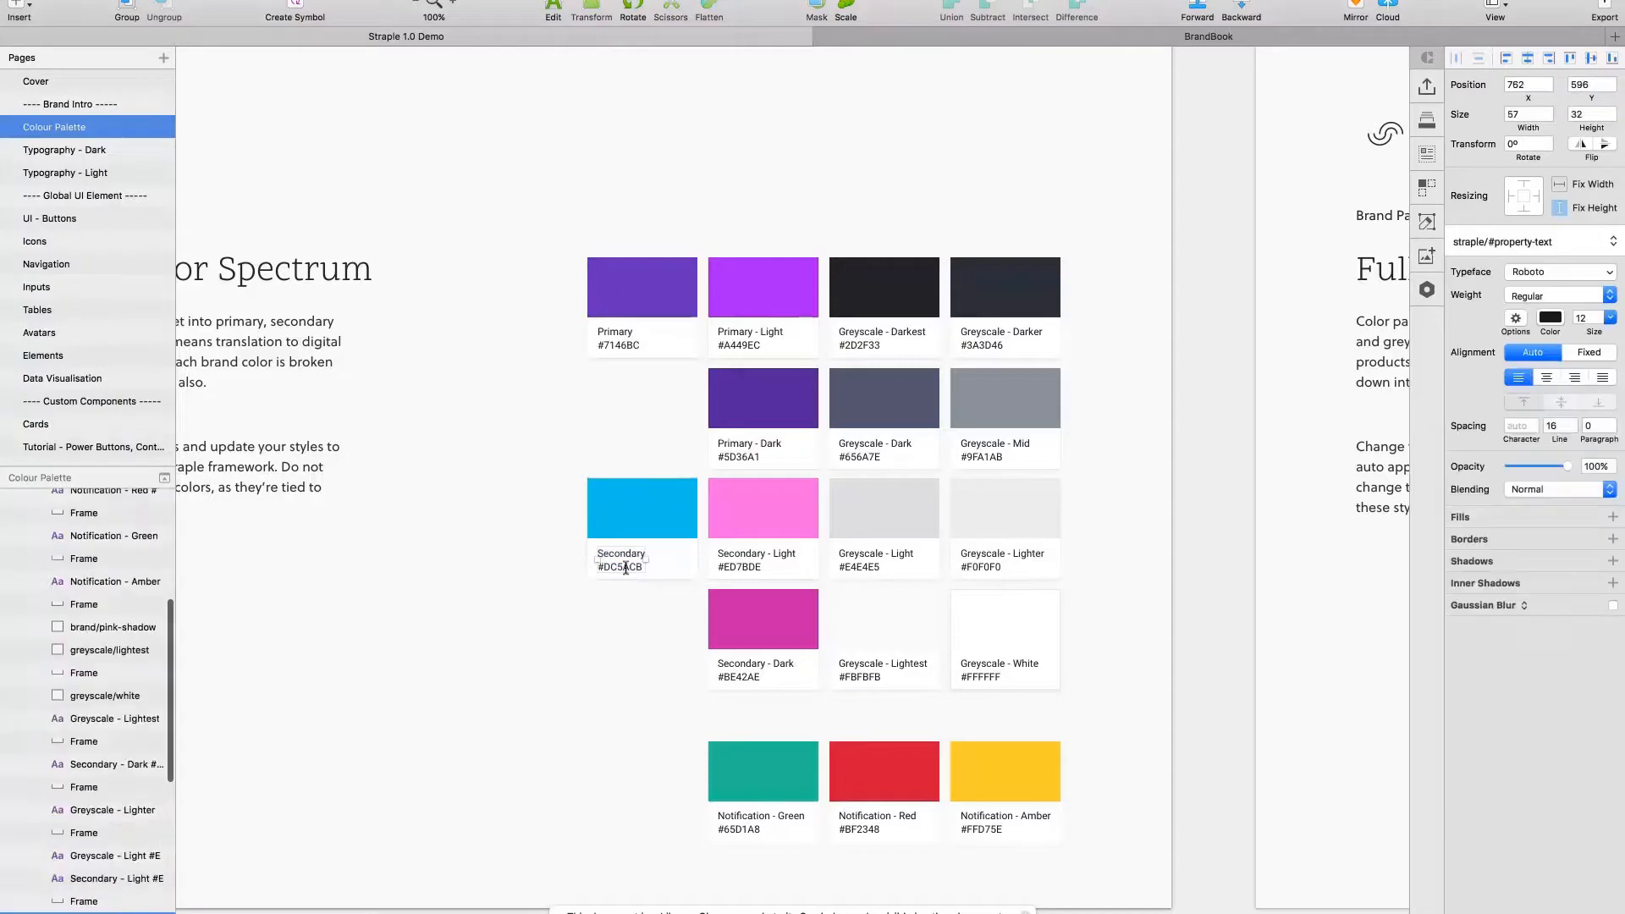
pyautogui.doubleClick(624, 566)
pyautogui.write('5AD7E8')
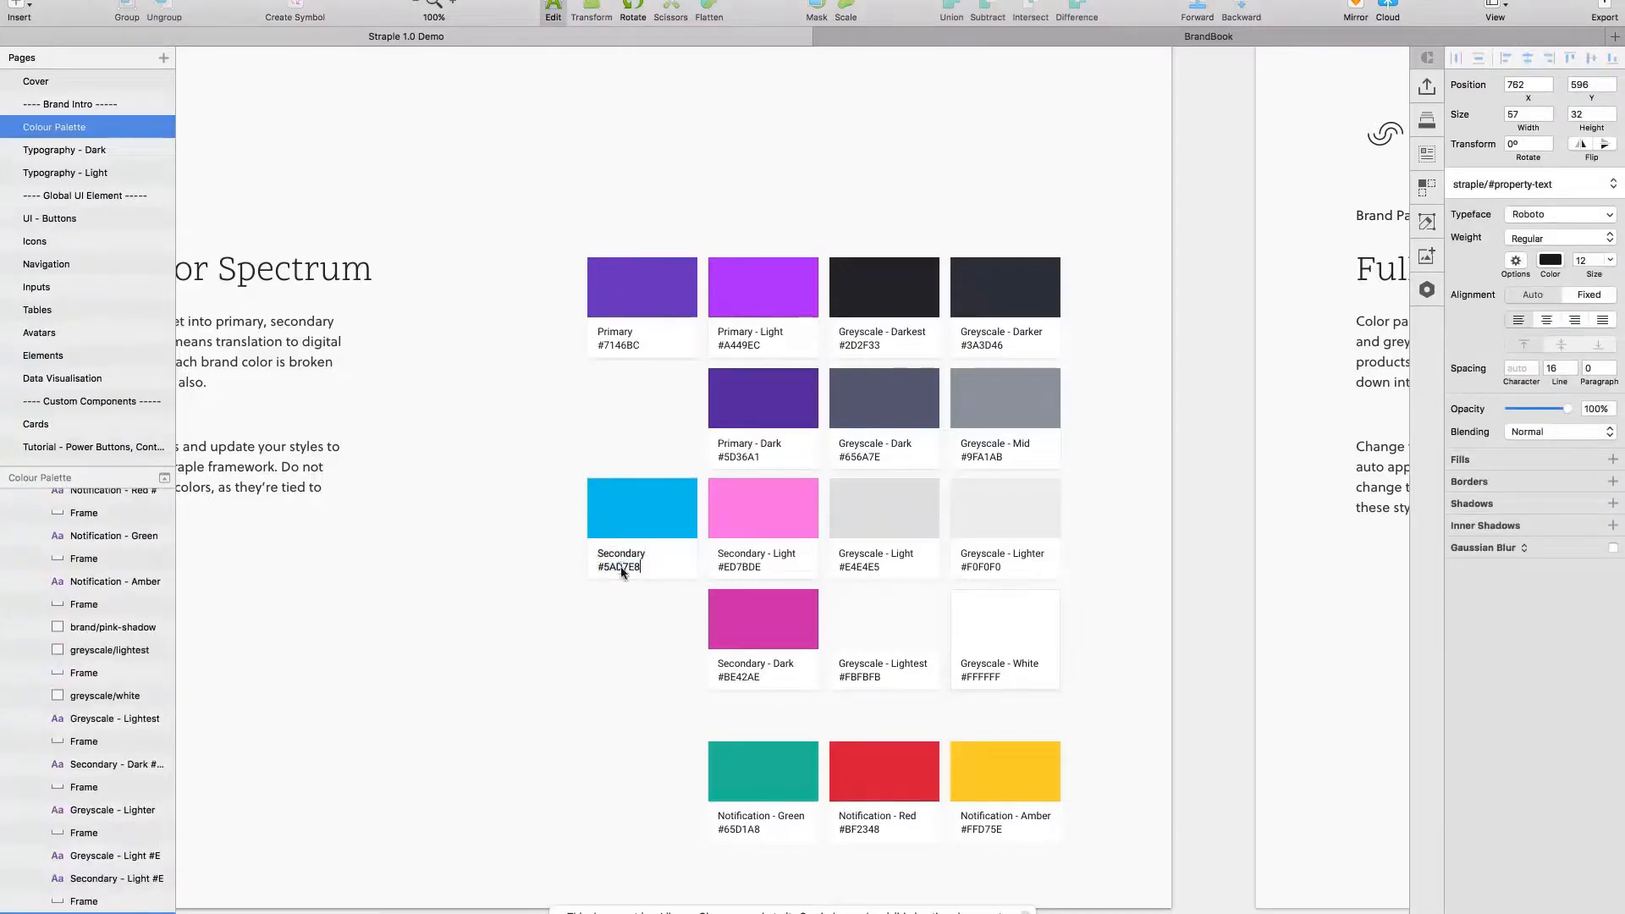
pyautogui.press('Escape')
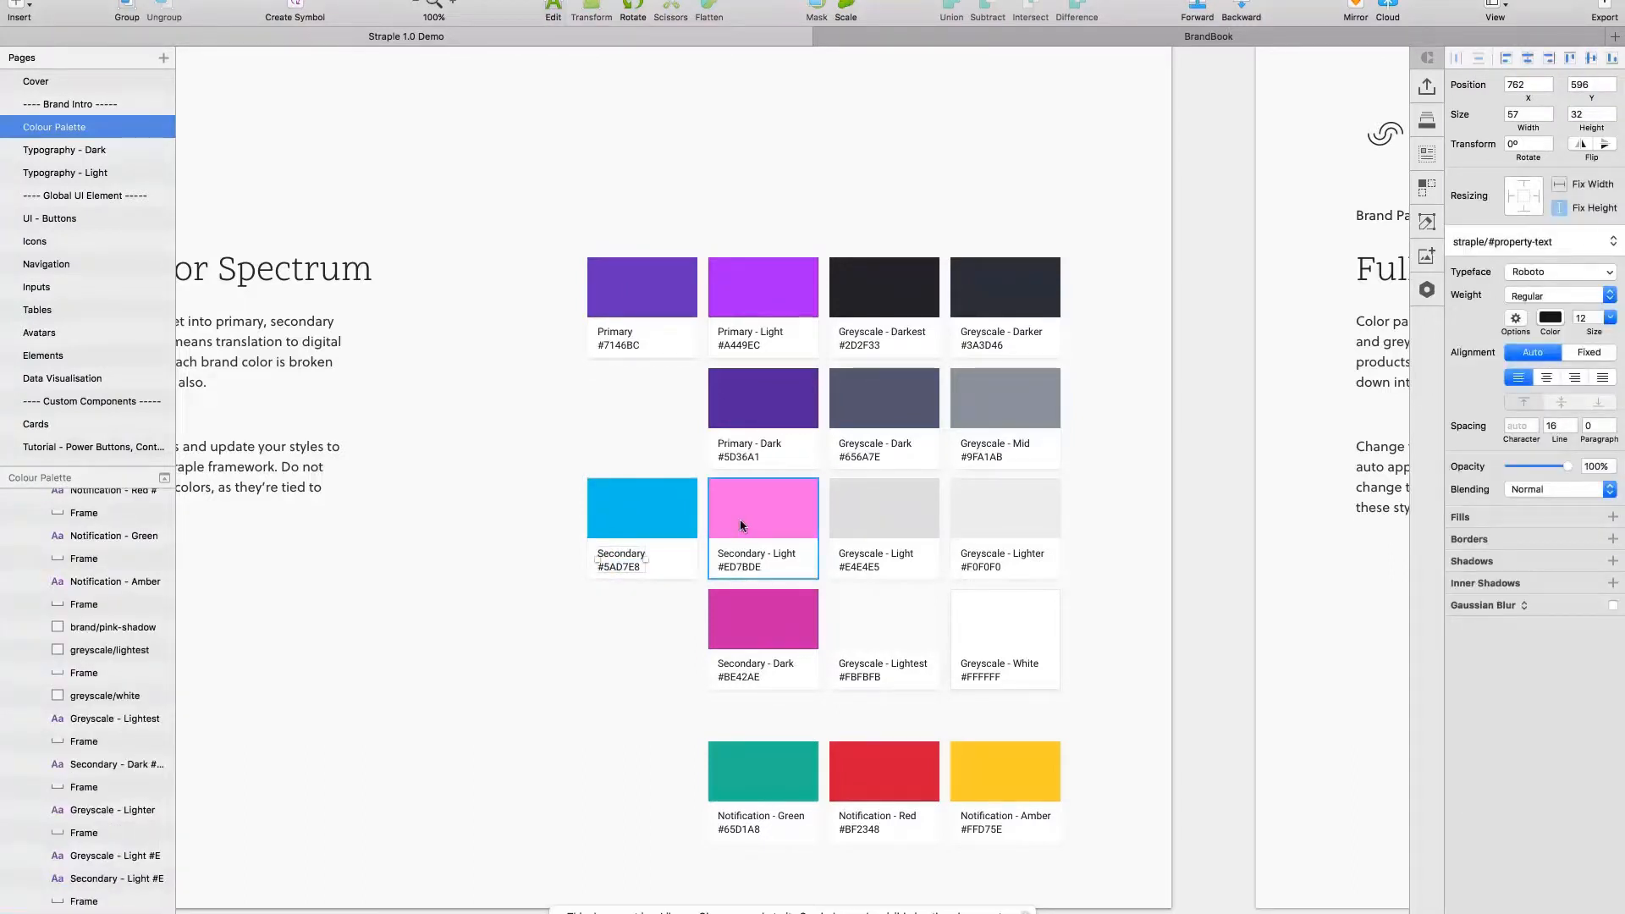
# Step: Sample the Secondary blue for the Secondary - Light swatch's fill and brighten it to 7AECFB
pyautogui.click(741, 526)
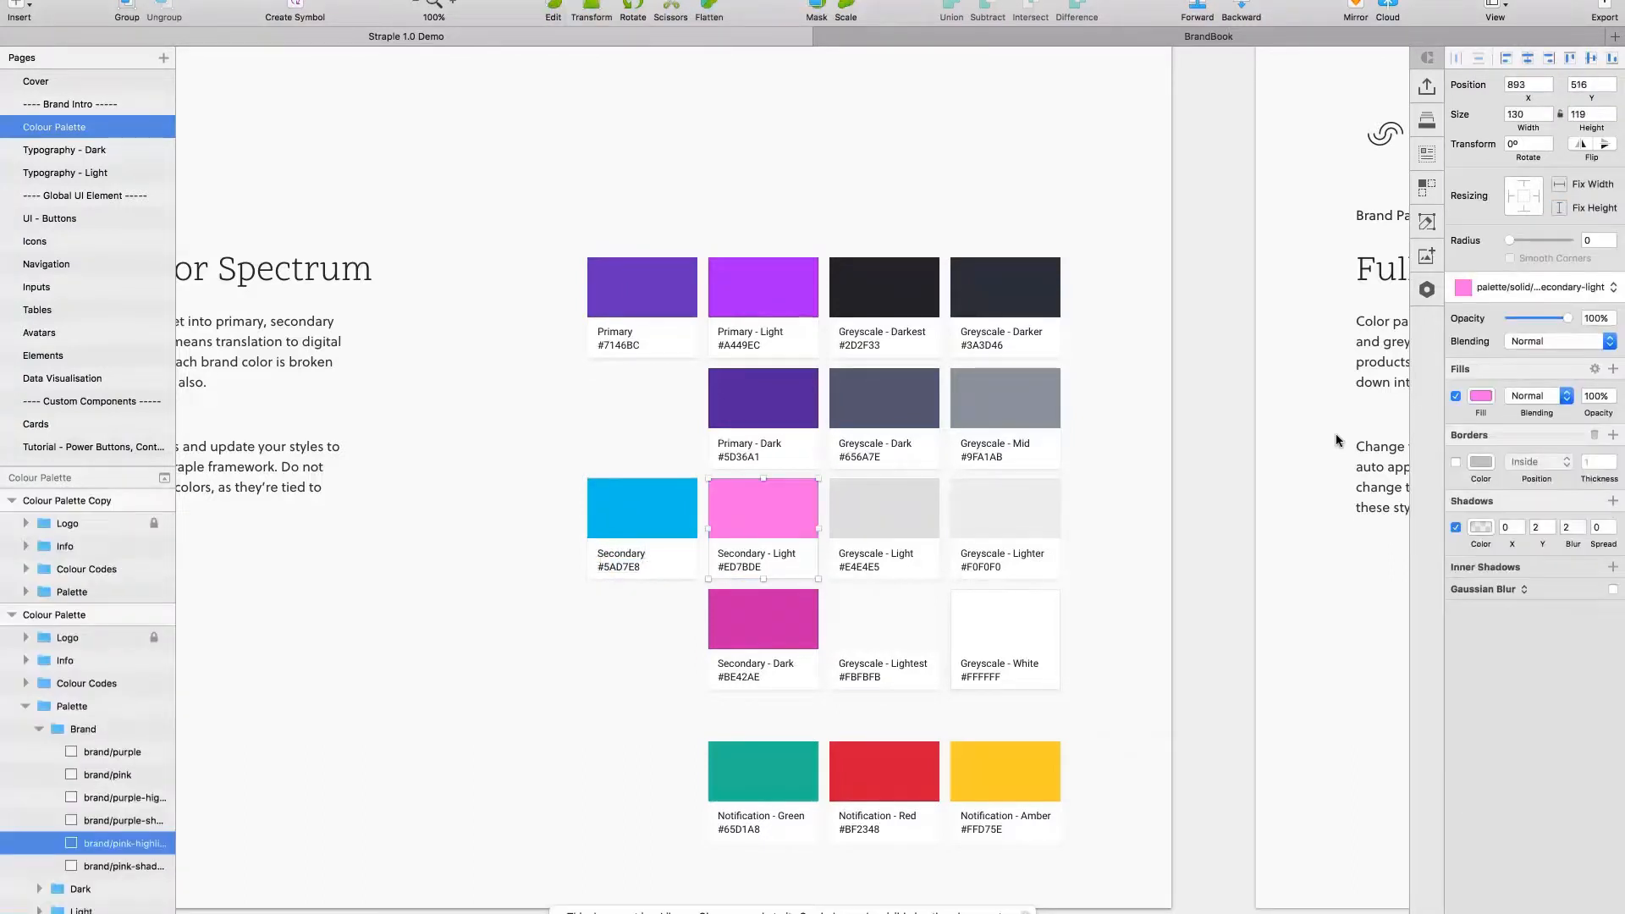
pyautogui.click(1480, 397)
pyautogui.click(1462, 608)
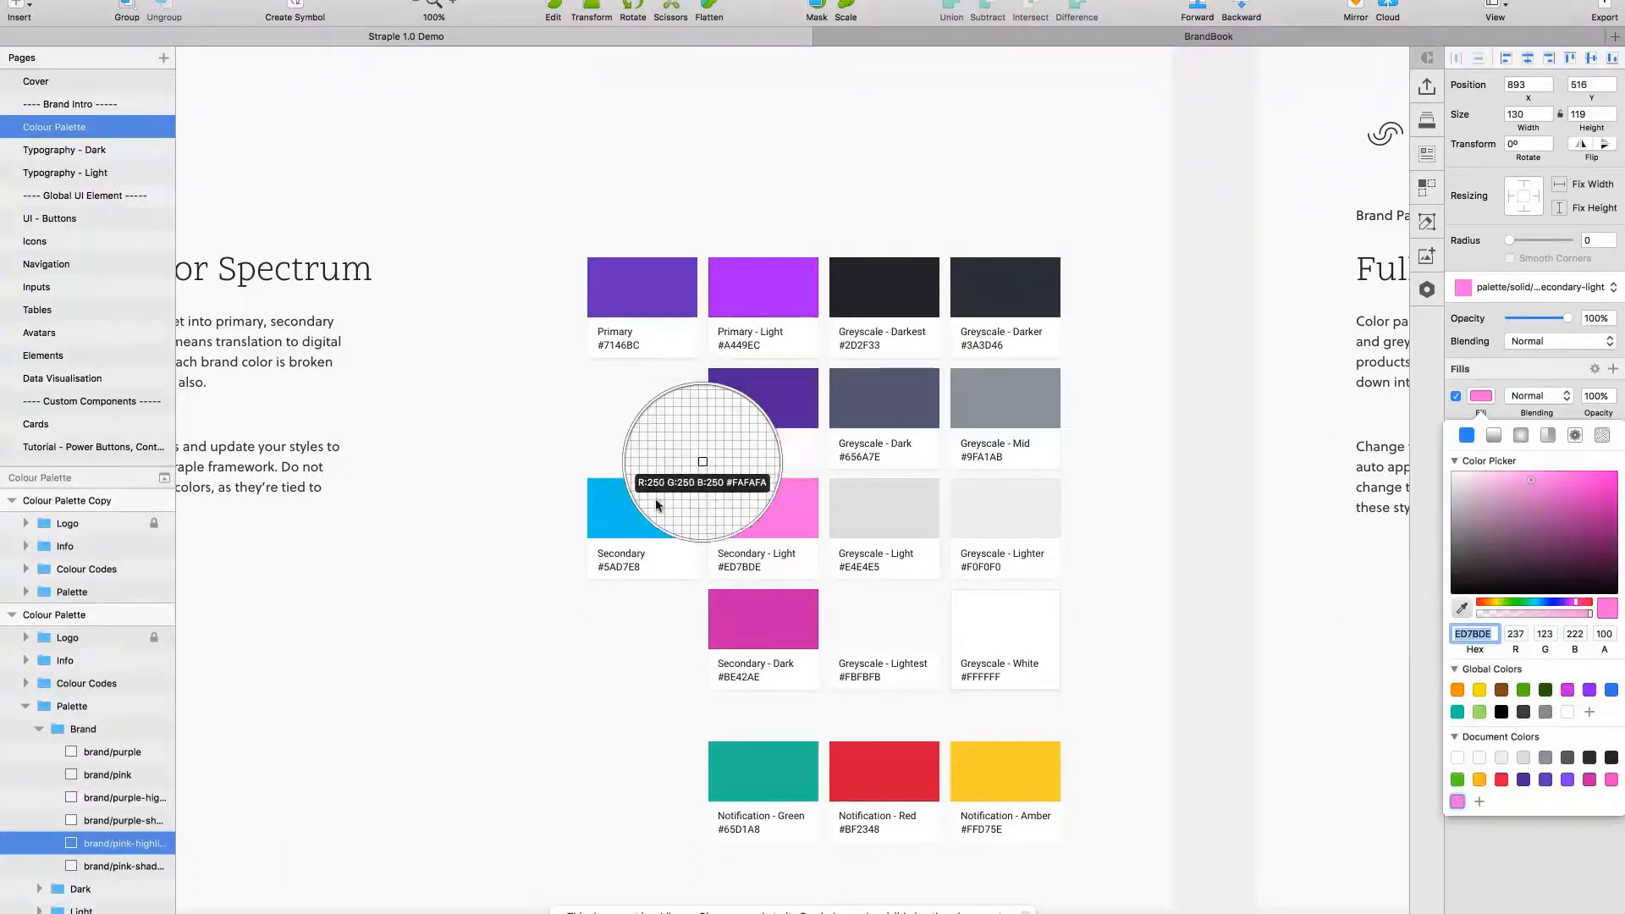
pyautogui.click(650, 499)
pyautogui.click(1537, 471)
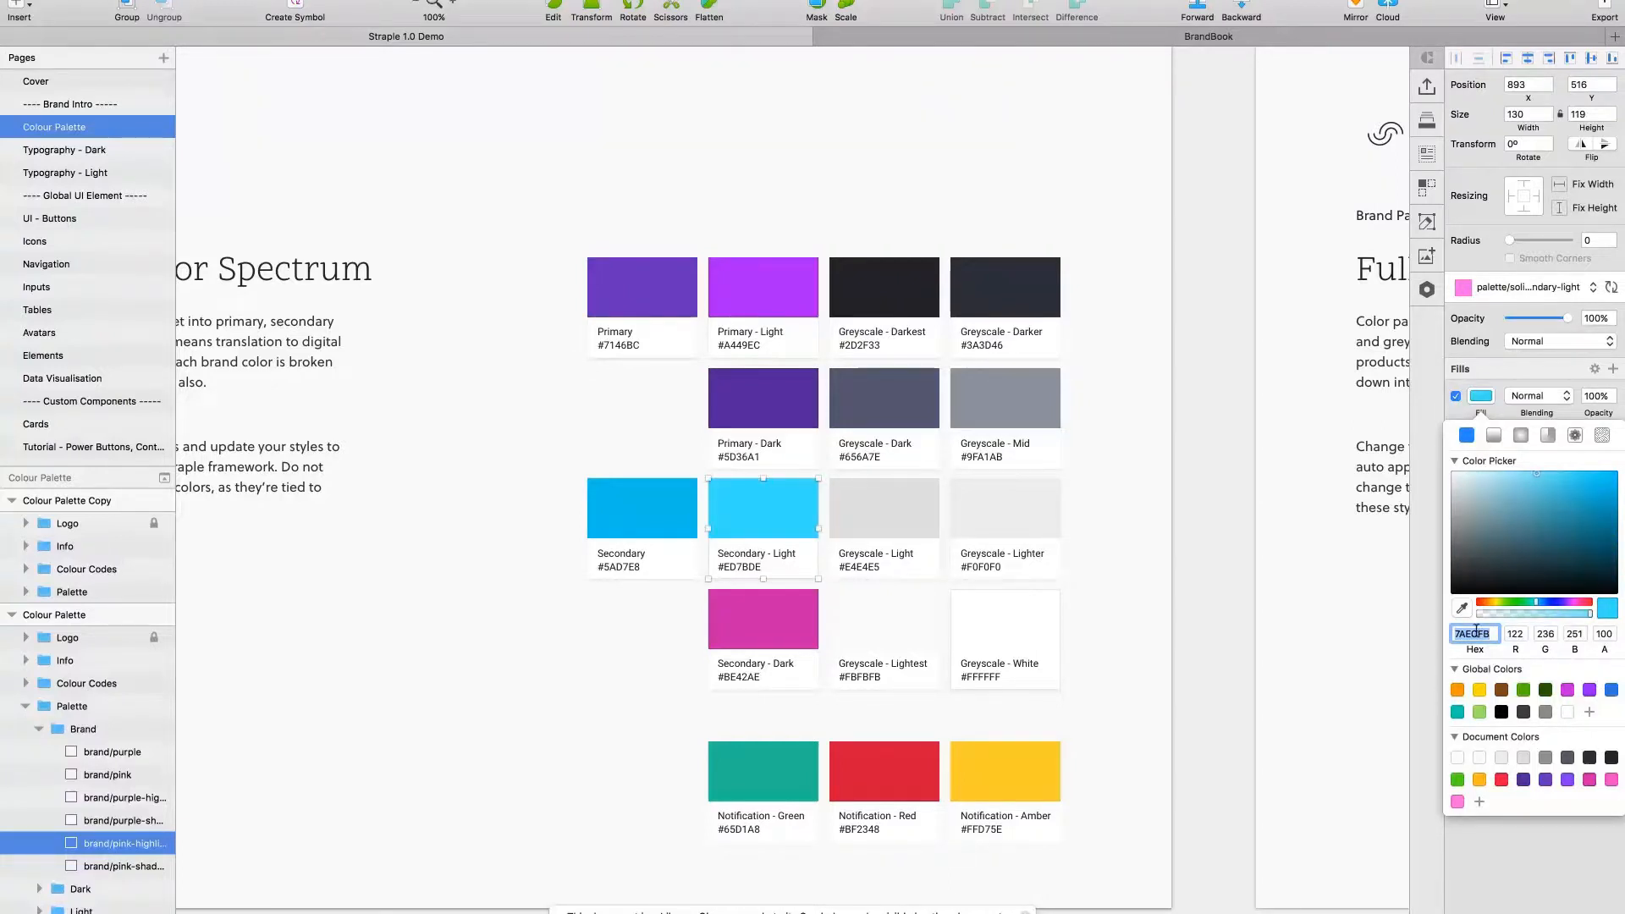
# Step: Replace the hex code in the Secondary - Light label with 7AECFB
pyautogui.click(735, 562)
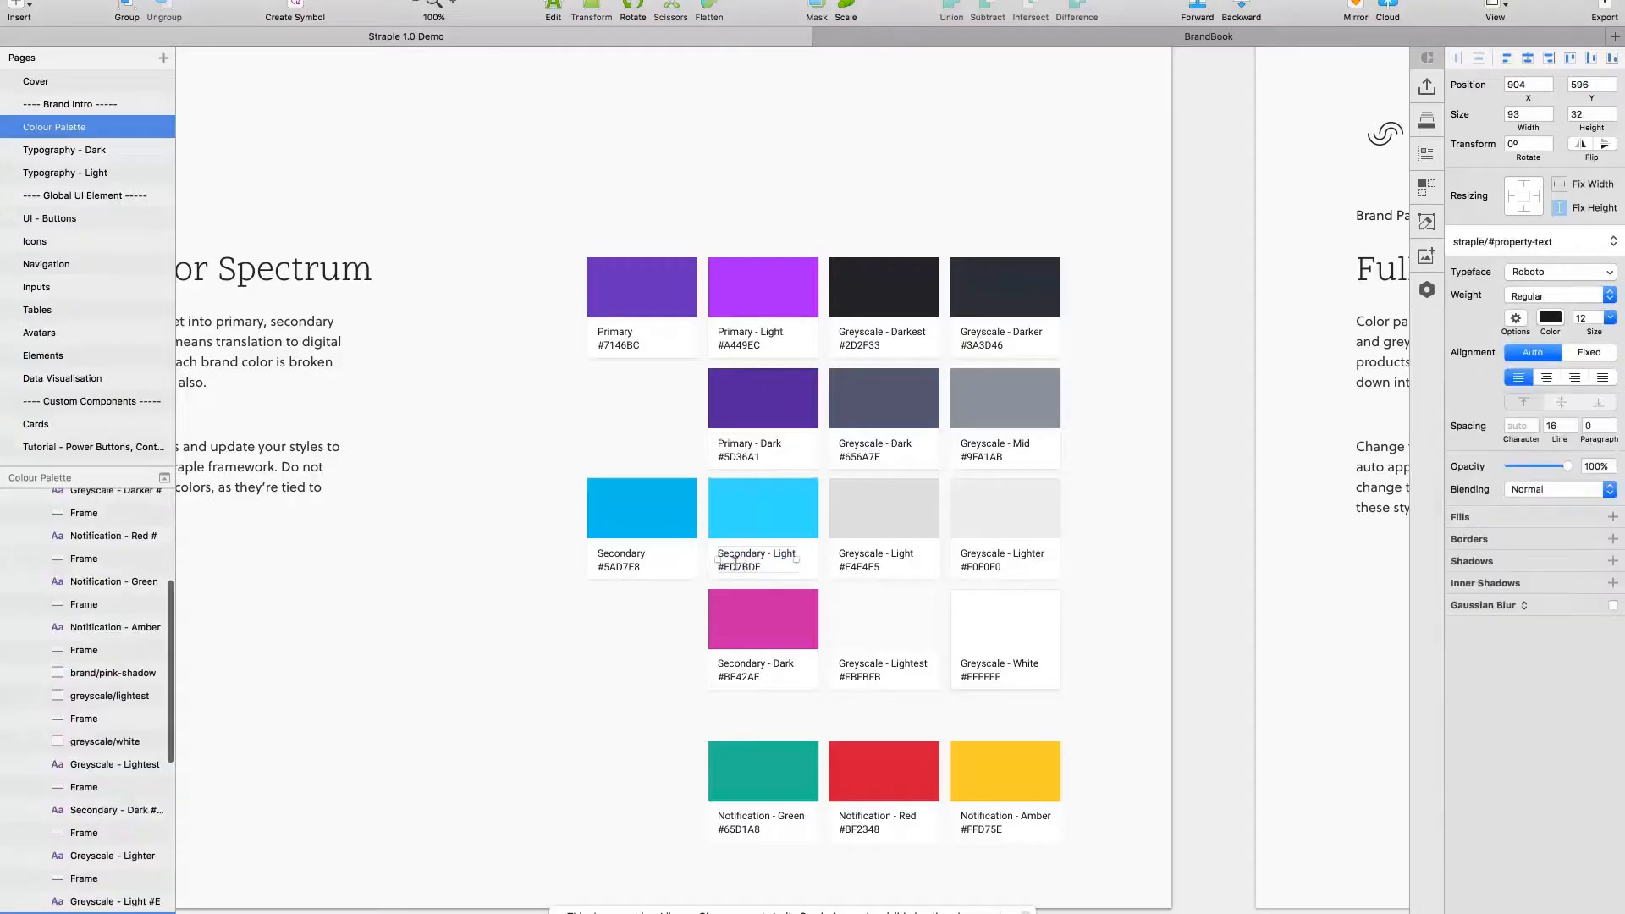
pyautogui.doubleClick(736, 563)
pyautogui.click(735, 562)
pyautogui.write('7AECFB')
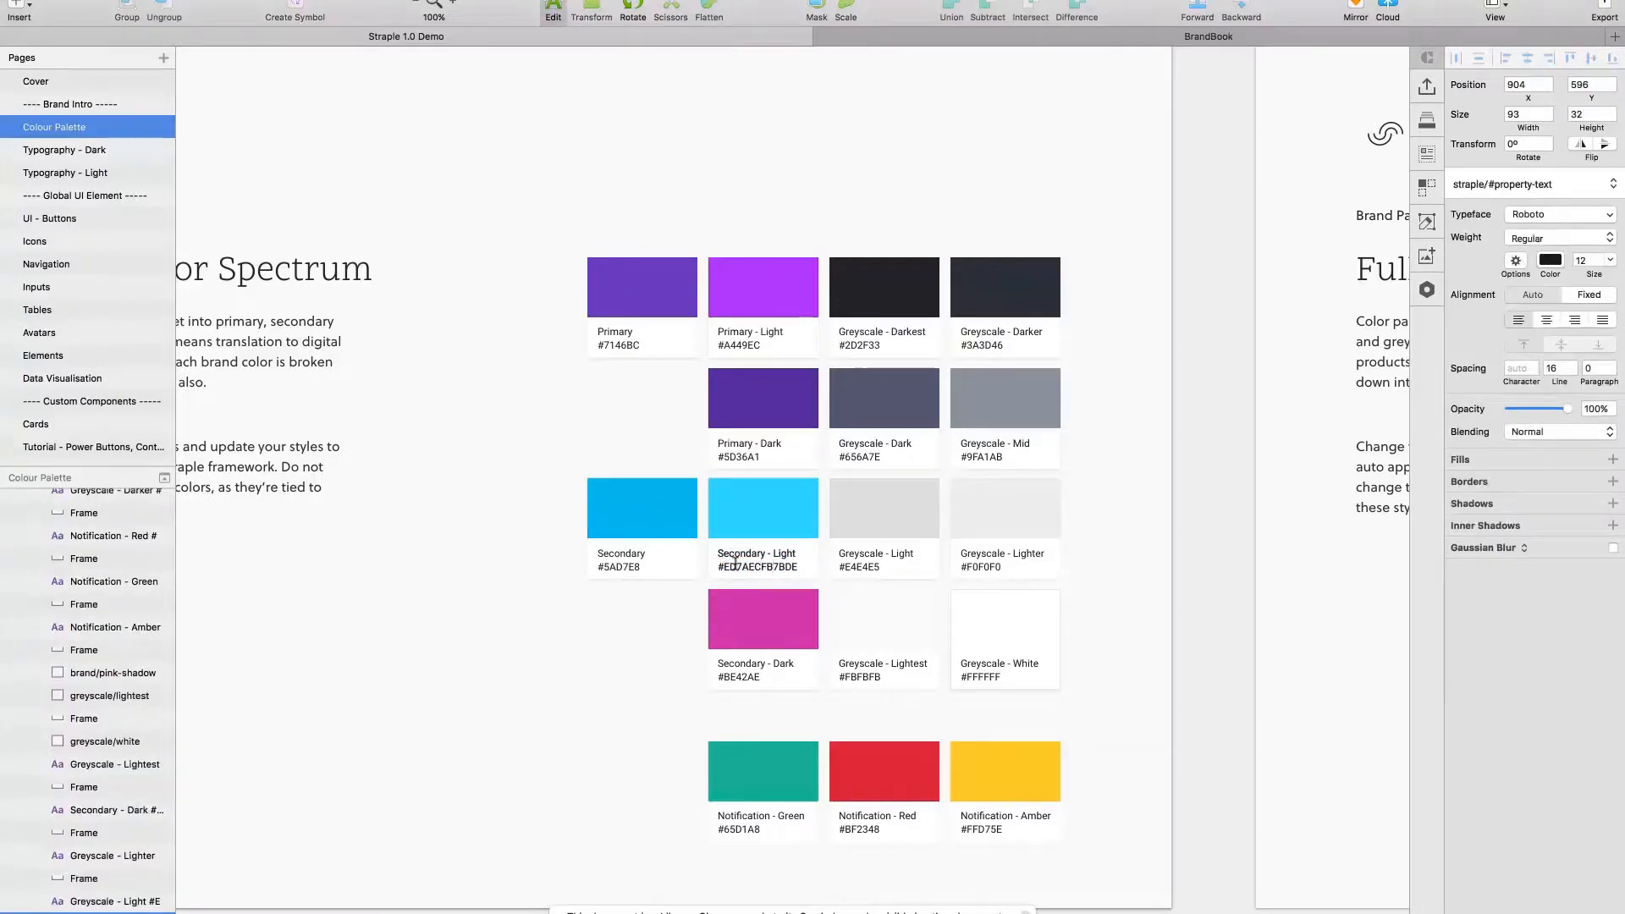
pyautogui.doubleClick(736, 563)
pyautogui.write('7AECFB')
# Step: Sample the Secondary blue for the Secondary - Dark swatch's fill and deepen it to 30C2D6
pyautogui.click(753, 594)
pyautogui.click(758, 603)
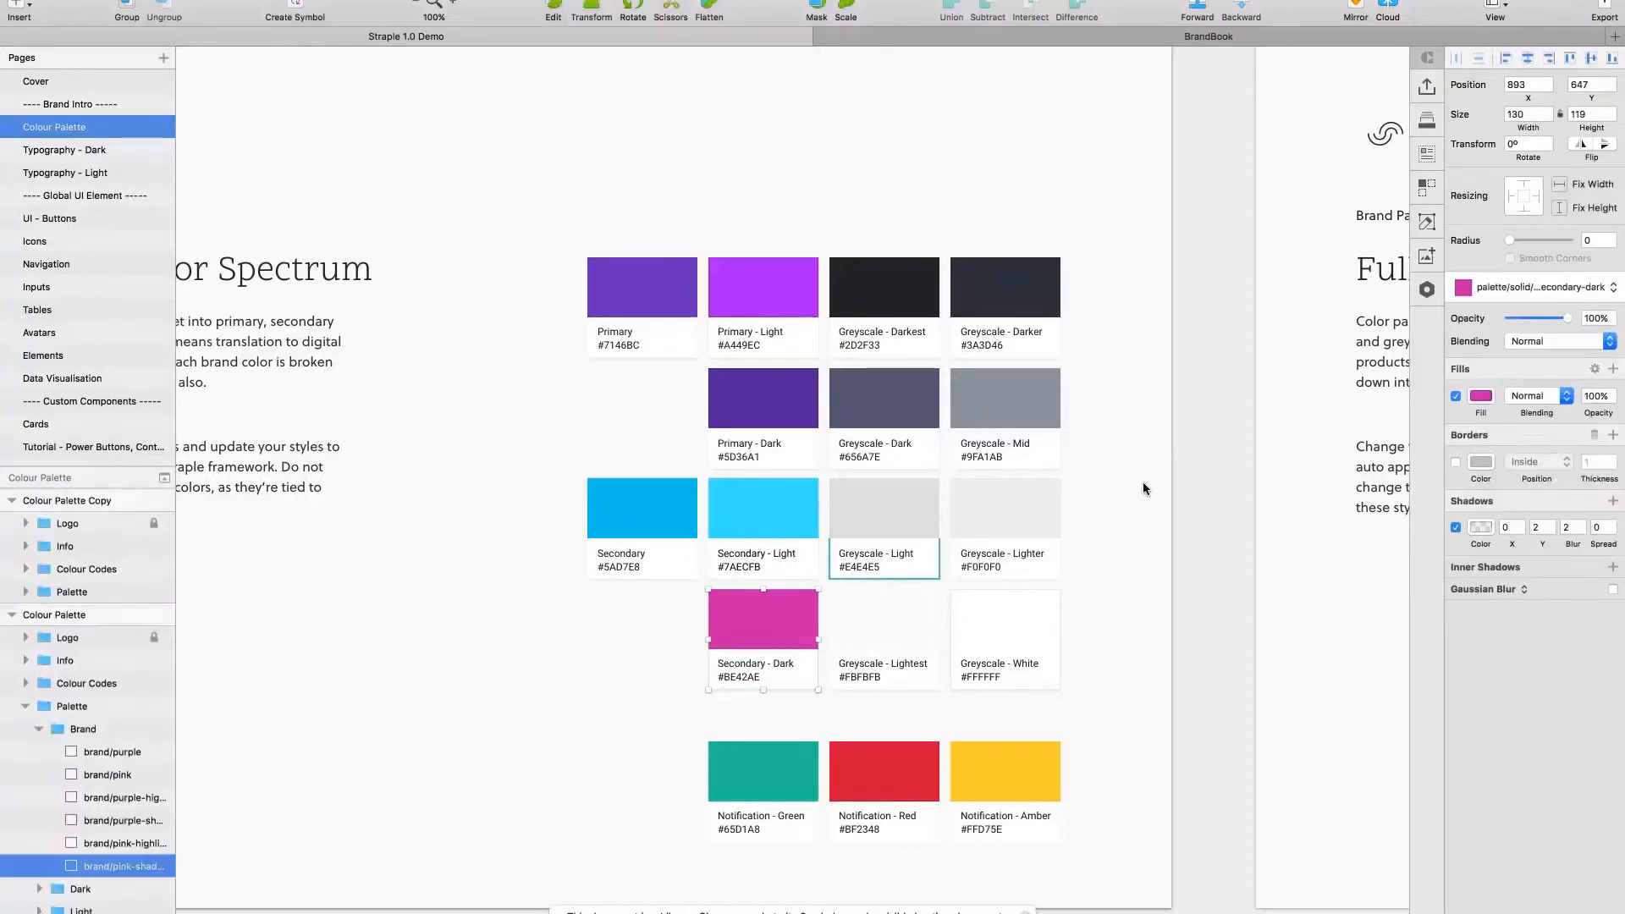
pyautogui.click(1480, 395)
pyautogui.click(1462, 608)
pyautogui.click(659, 516)
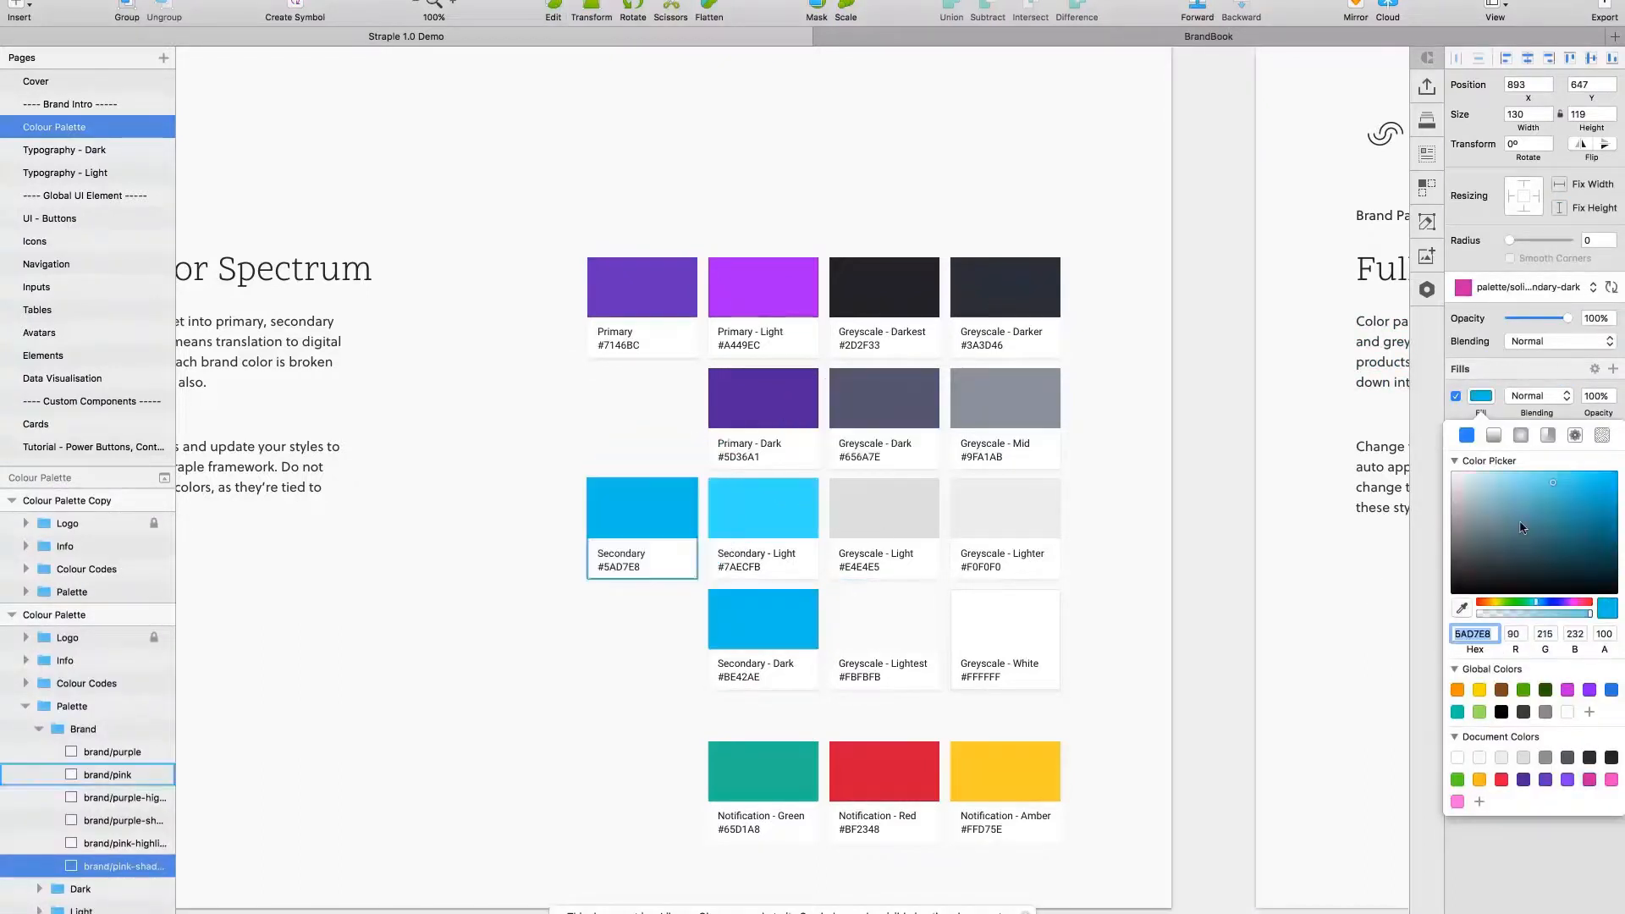
pyautogui.click(1566, 491)
pyautogui.click(1570, 493)
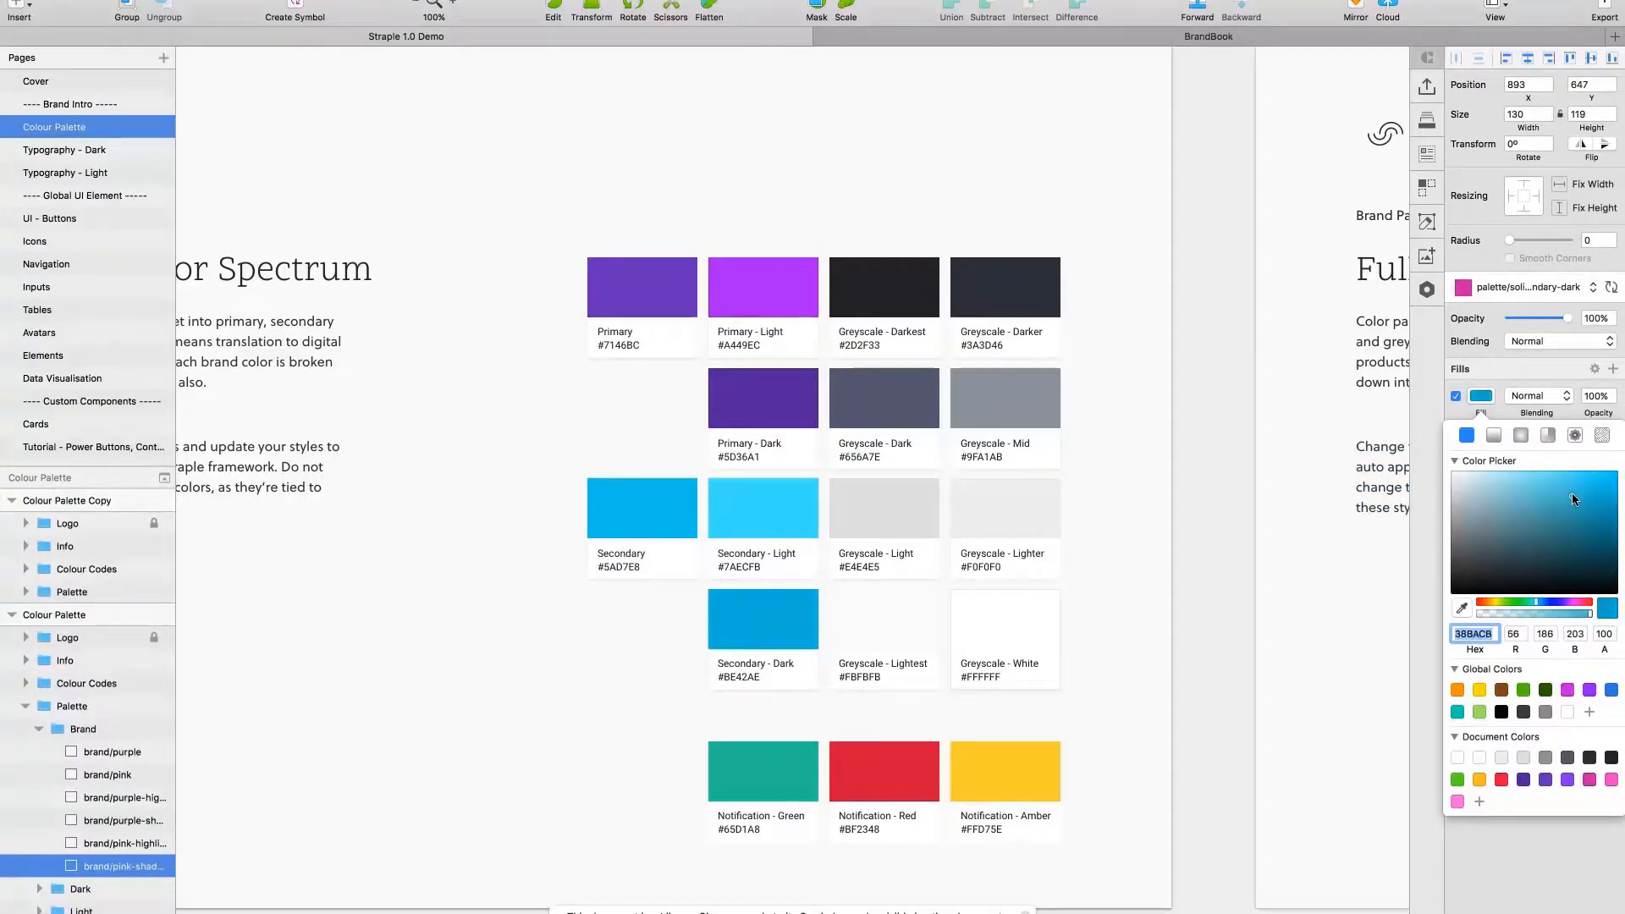
pyautogui.click(1580, 490)
# Step: Replace the hex code in the Secondary - Dark label with 30C2D6
pyautogui.click(747, 677)
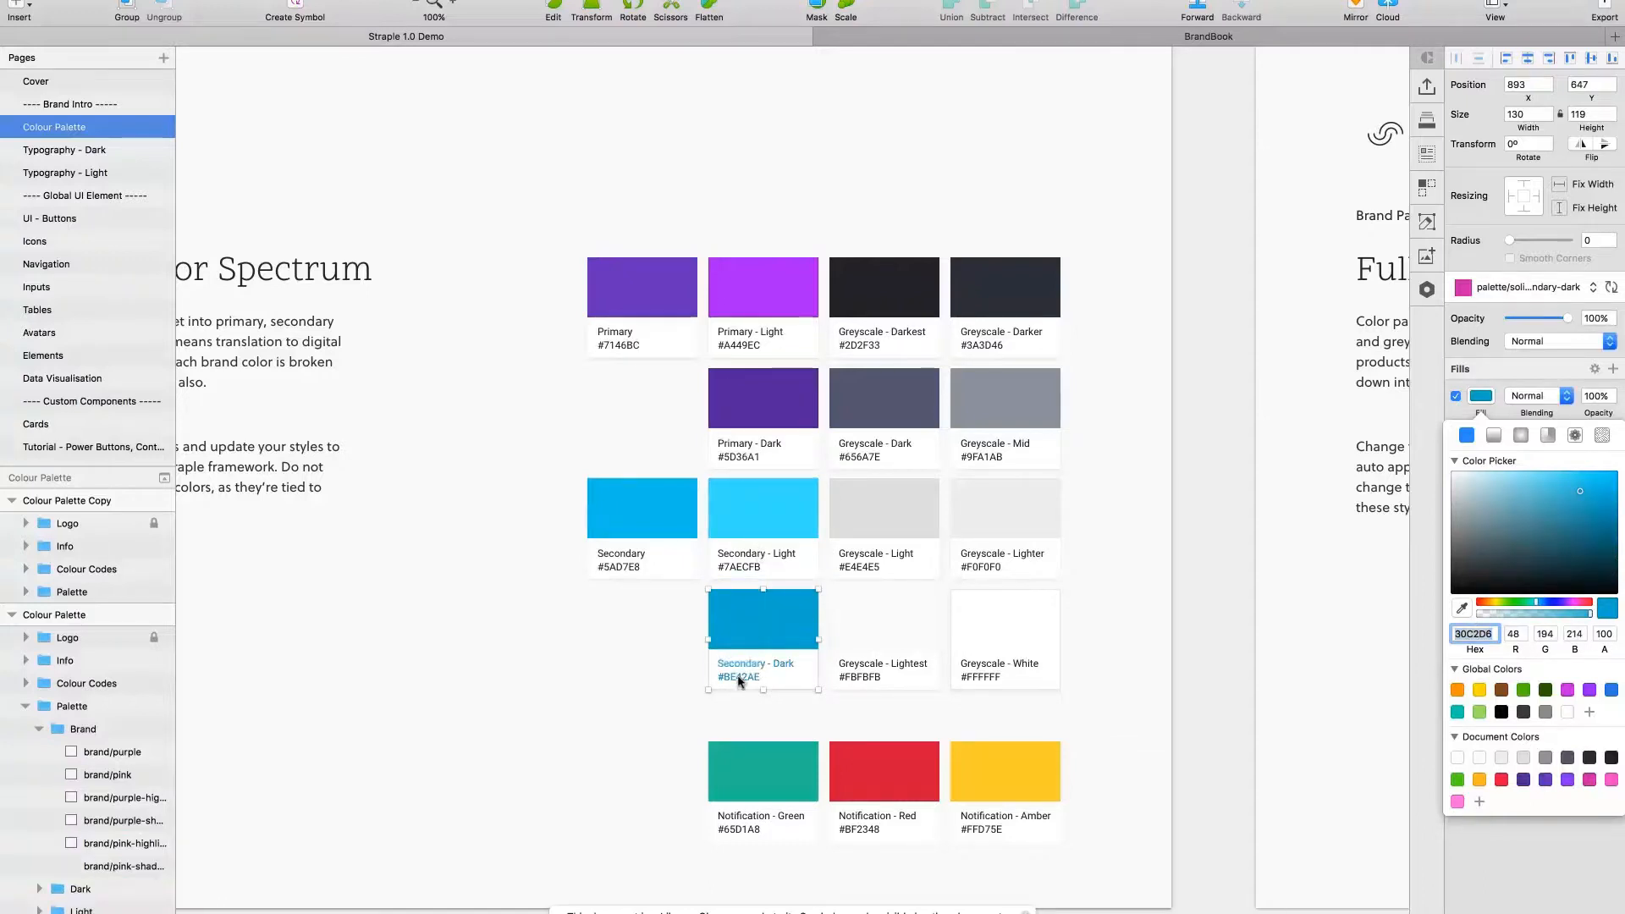
pyautogui.doubleClick(747, 677)
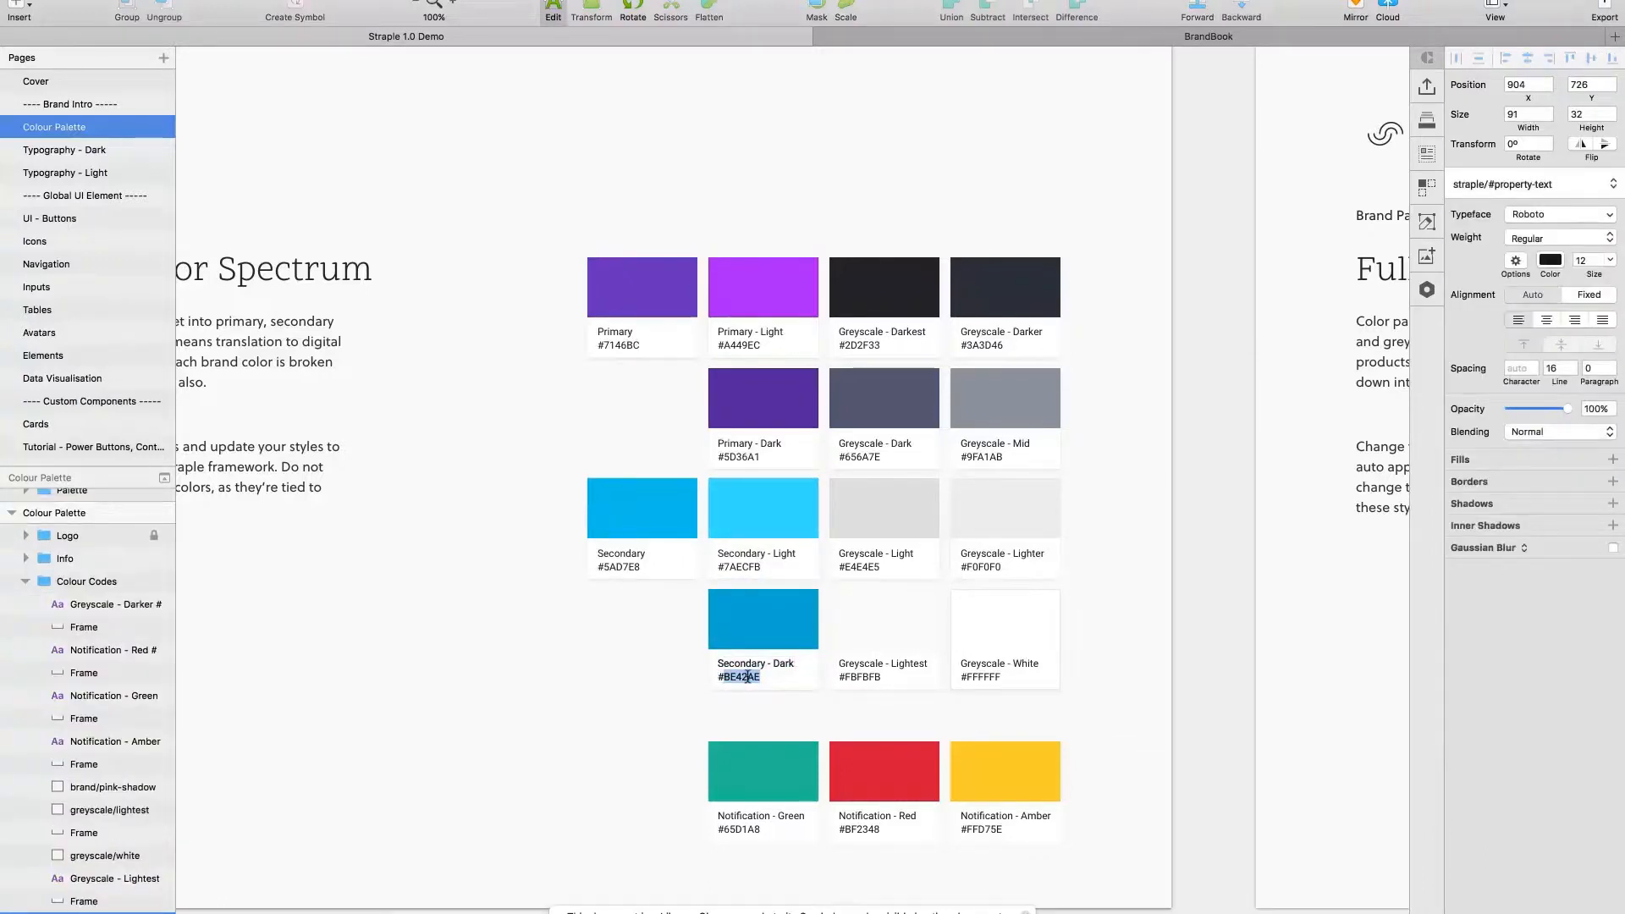
pyautogui.doubleClick(747, 677)
pyautogui.write('30C2D6')
pyautogui.press('Escape')
# Step: Select the three solid Secondary swatches together and update their shared styles with the new blue fills
pyautogui.click(779, 619)
pyautogui.keyDown('shift'); pyautogui.click(663, 517); pyautogui.keyUp('shift')
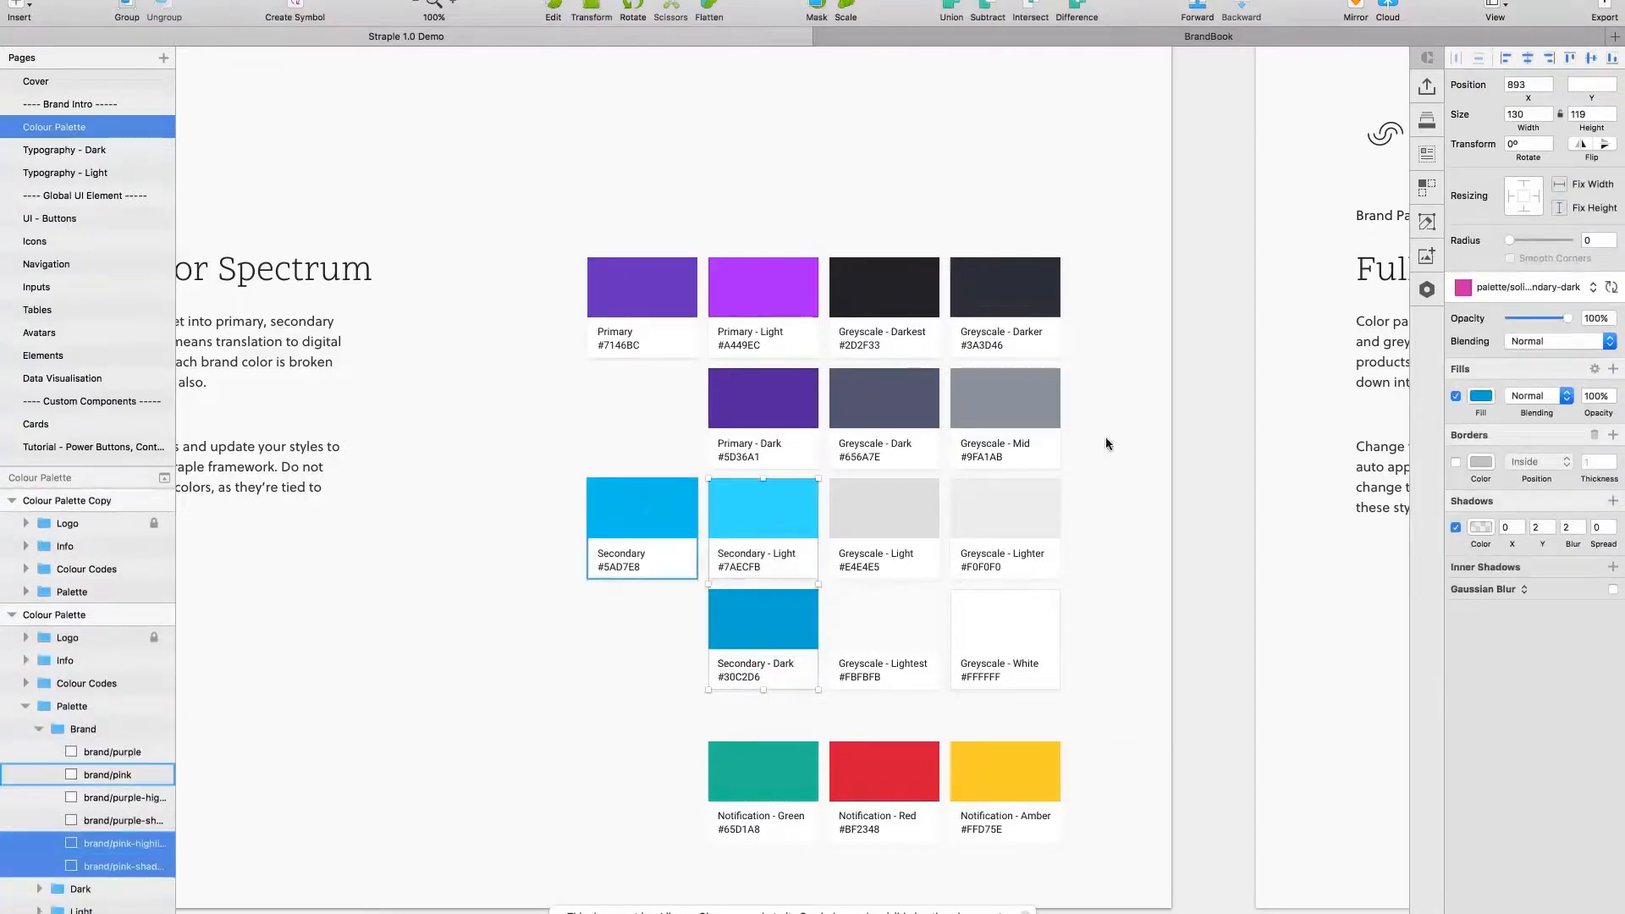
pyautogui.click(1614, 293)
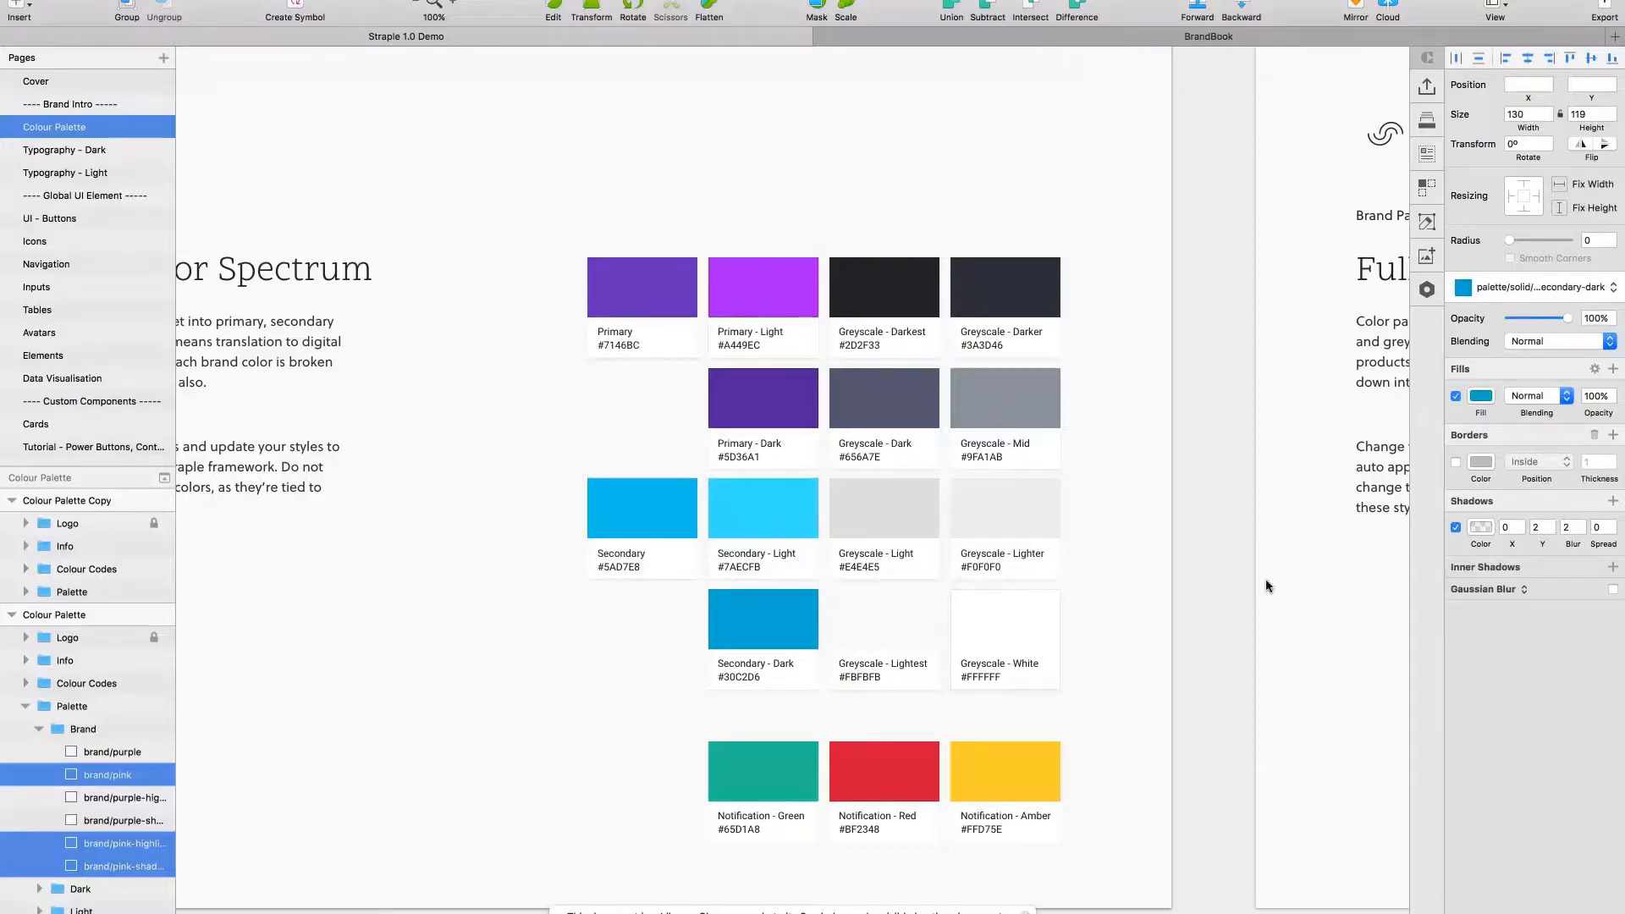
# Step: Add the solid Secondary swatch's blue 5AD7E8 to the document colors
pyautogui.hscroll(10, 1266, 584)
pyautogui.click(971, 490)
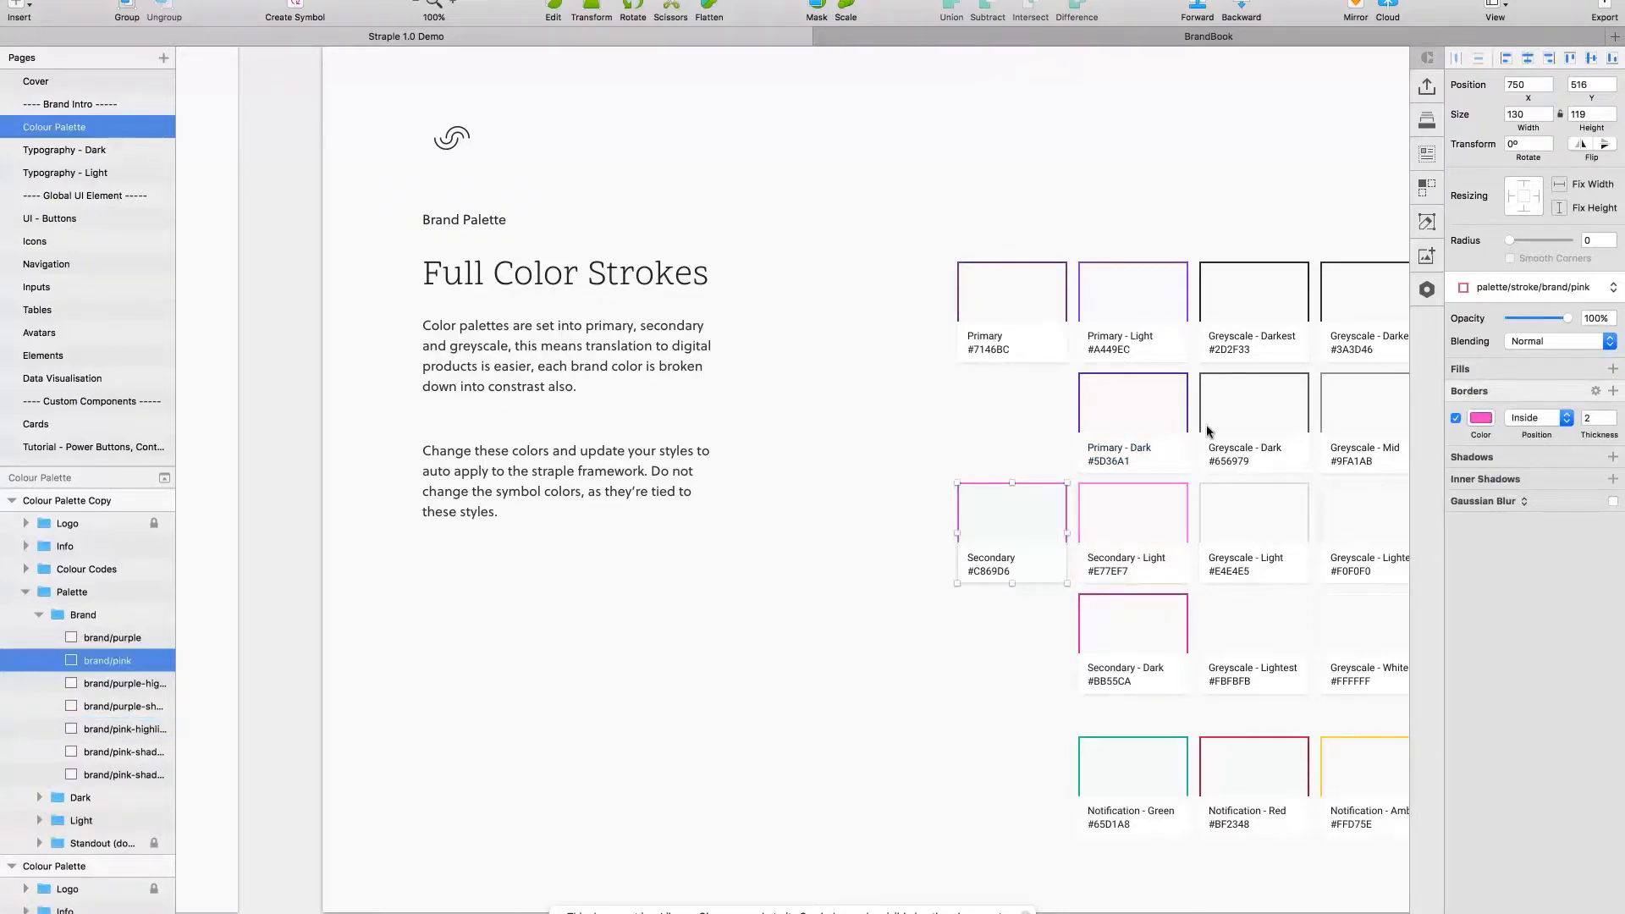
pyautogui.hscroll(-10, 1007, 466)
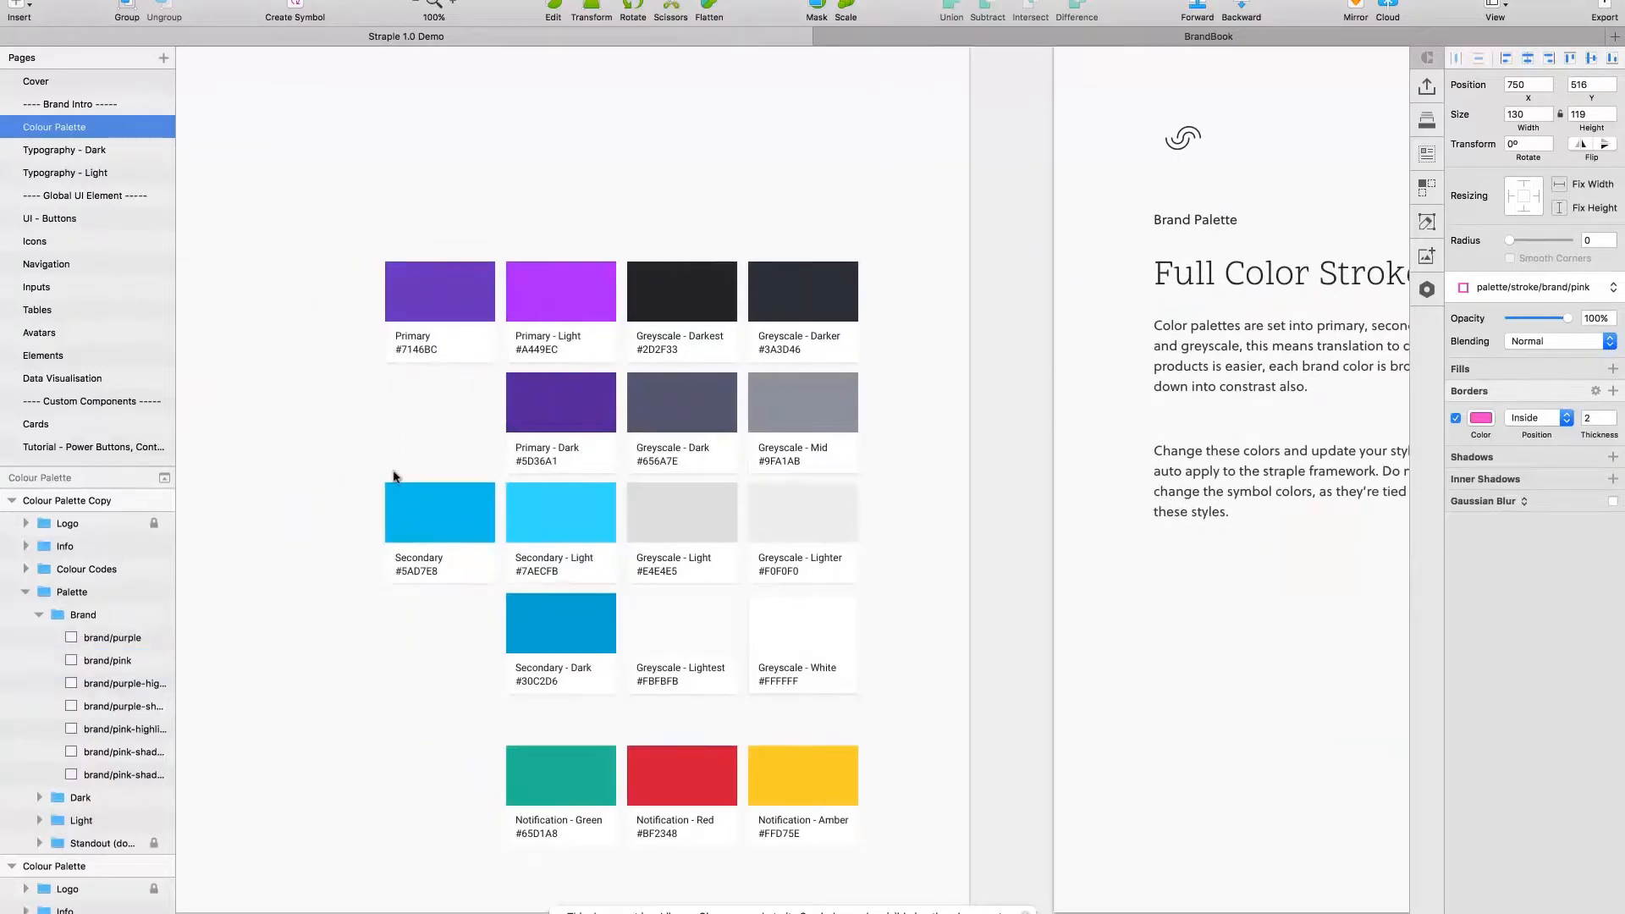
pyautogui.click(430, 515)
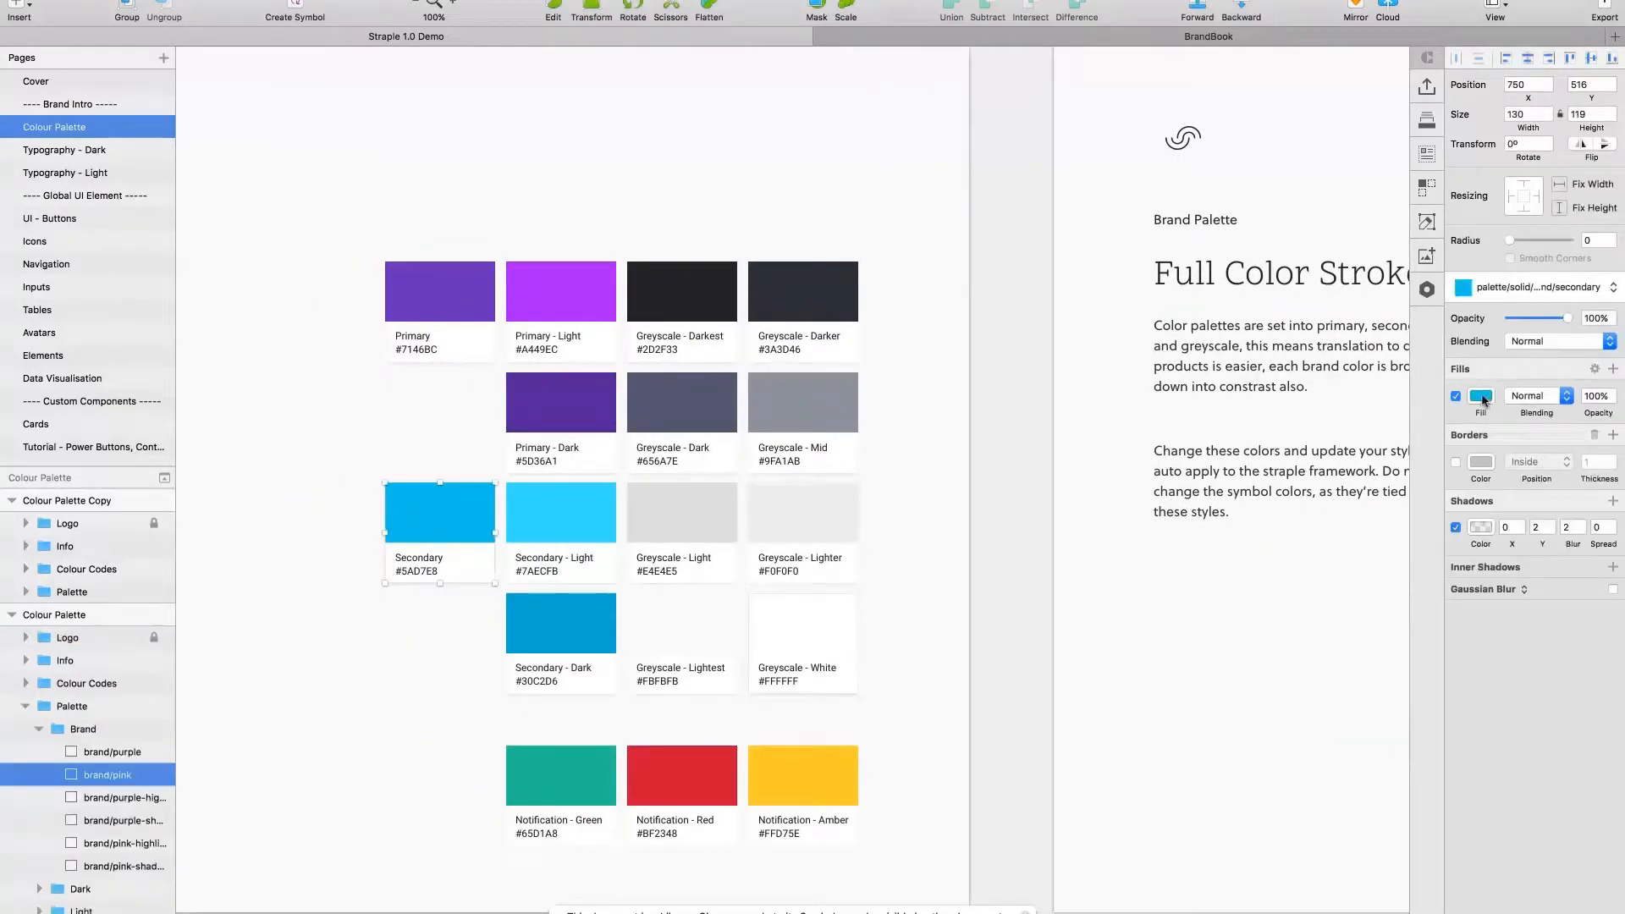
pyautogui.click(1481, 396)
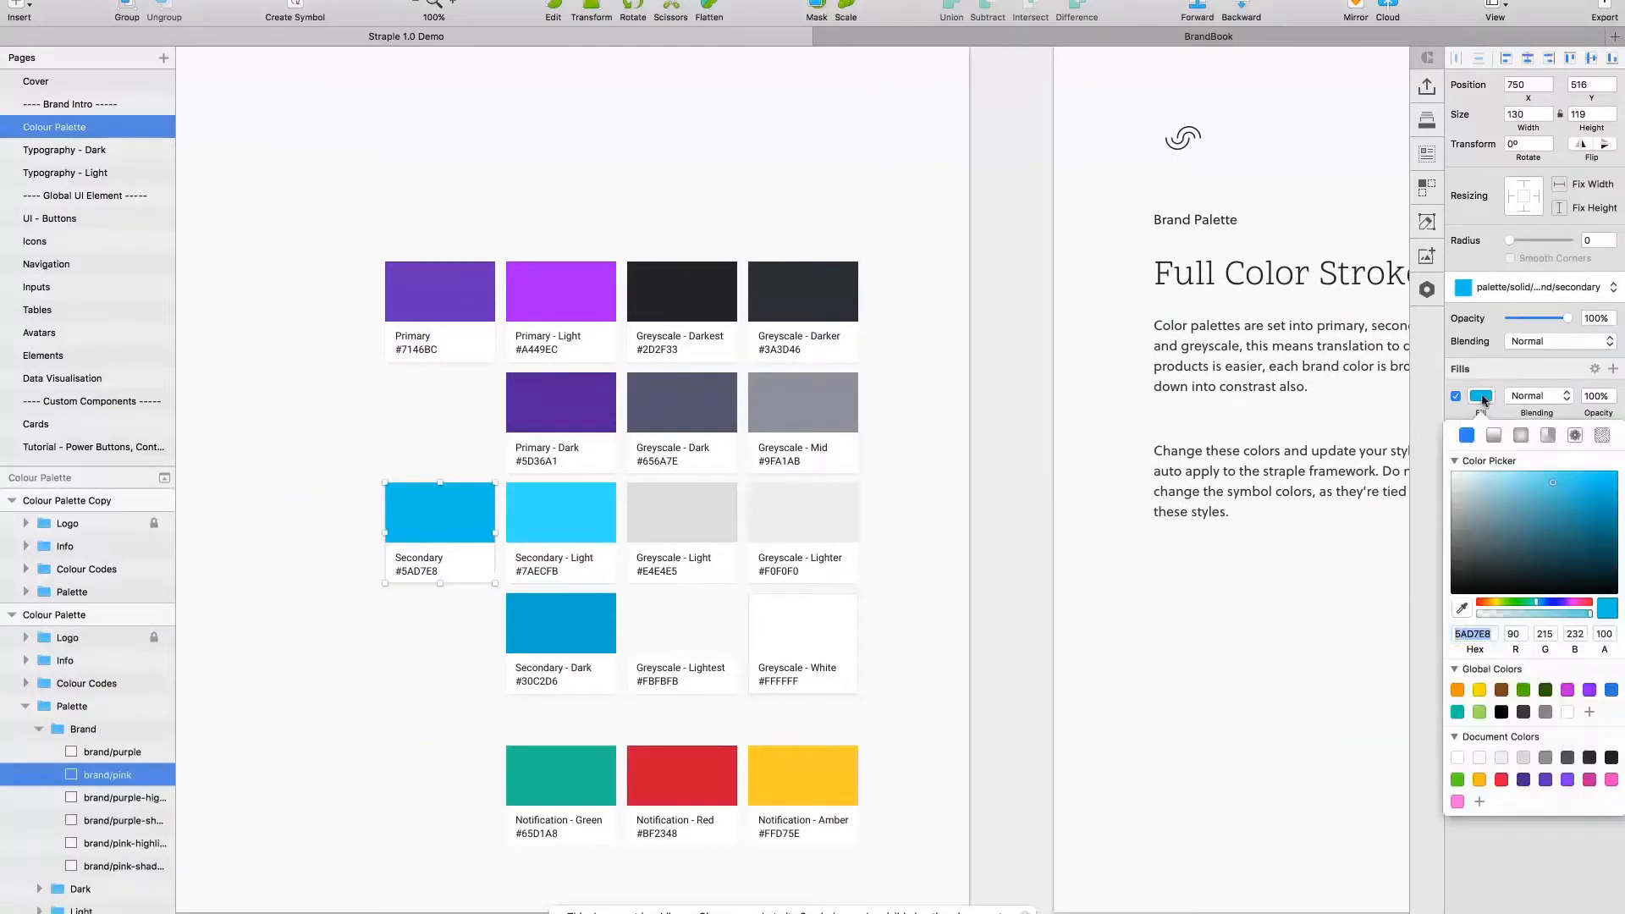
pyautogui.click(1480, 803)
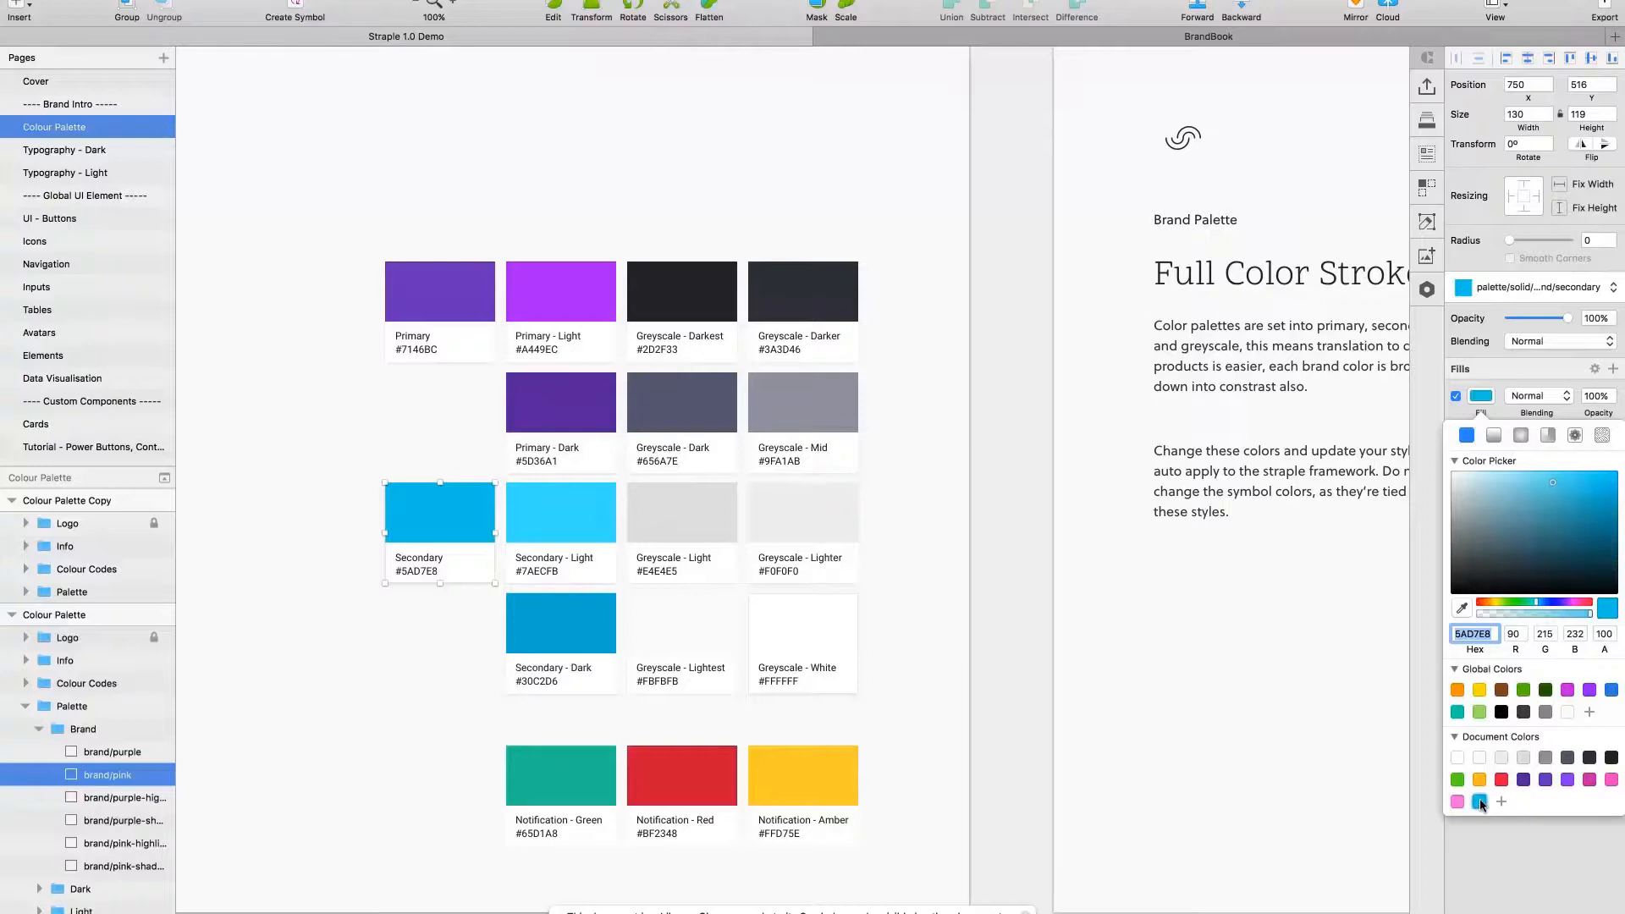
# Step: Remove the three old pink colors from the document colors
pyautogui.rightClick(1609, 783)
pyautogui.click(1591, 799)
pyautogui.rightClick(1590, 784)
pyautogui.click(1591, 797)
pyautogui.rightClick(1591, 784)
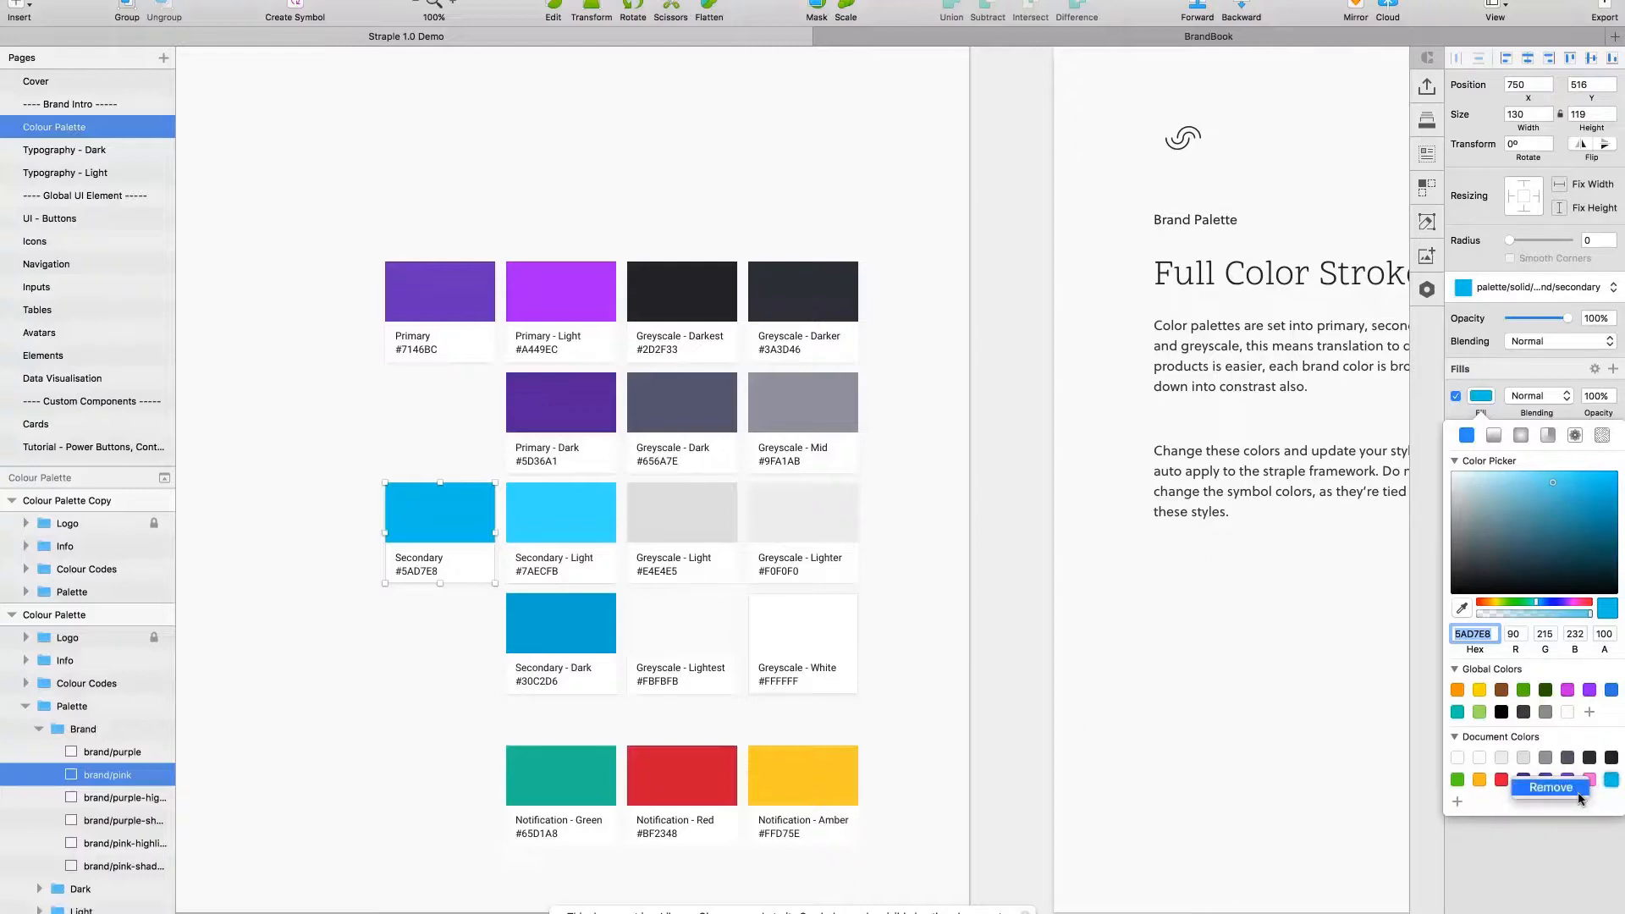
pyautogui.click(1580, 799)
# Step: Add the Secondary - Light and Secondary - Dark fills to the document colors, moving the dark blue ahead of the other blues
pyautogui.click(560, 541)
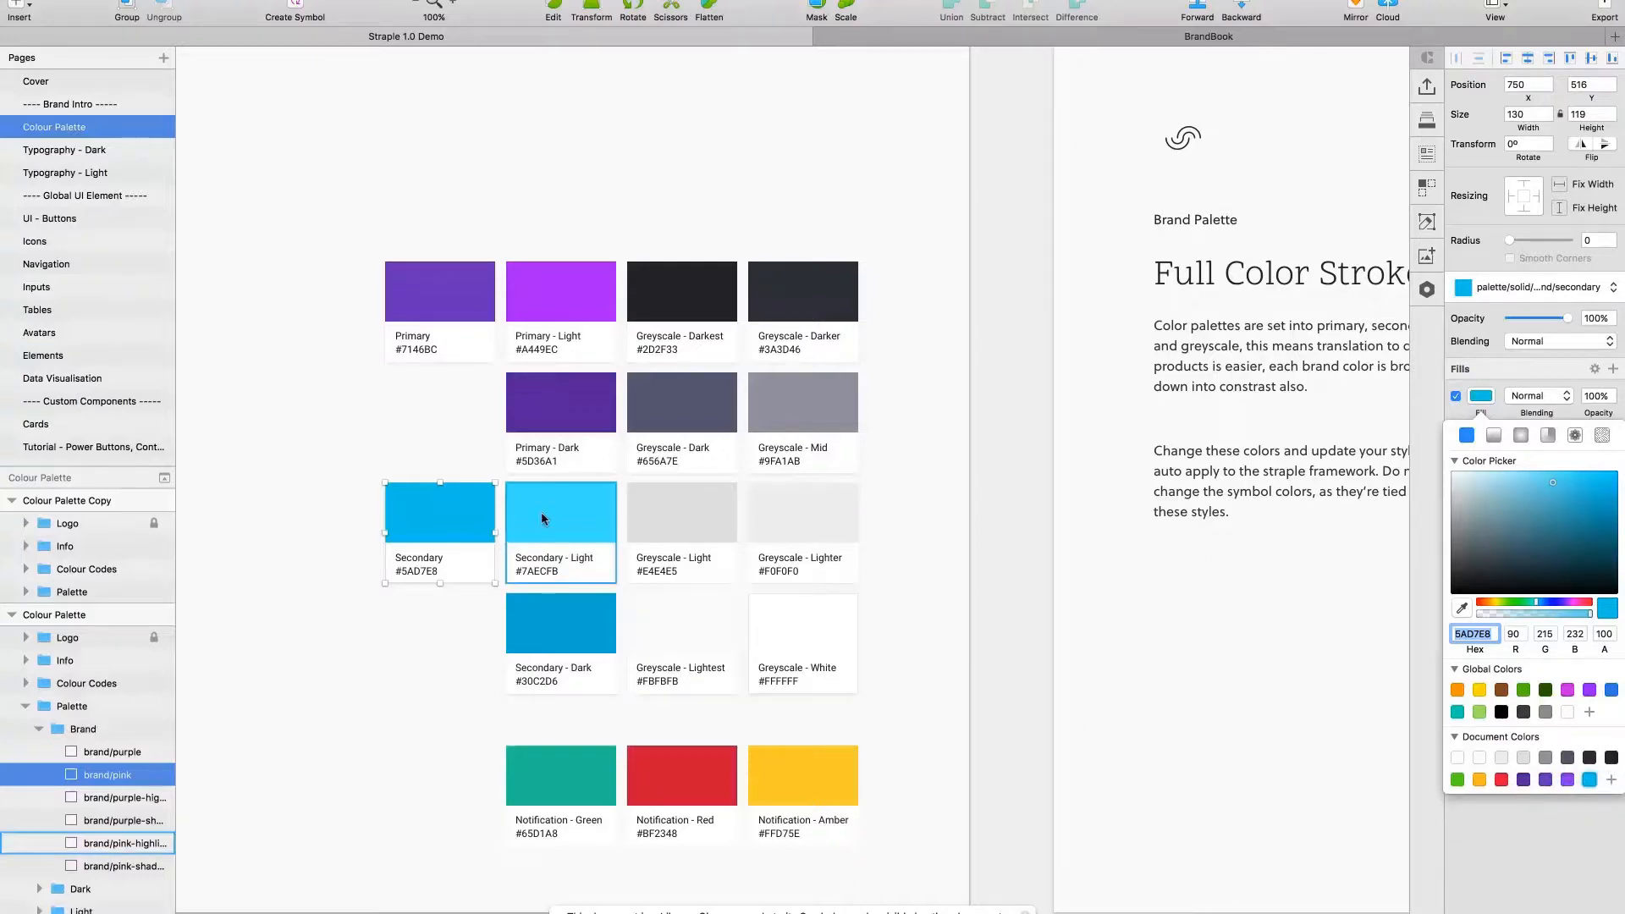
pyautogui.click(1611, 780)
pyautogui.click(580, 624)
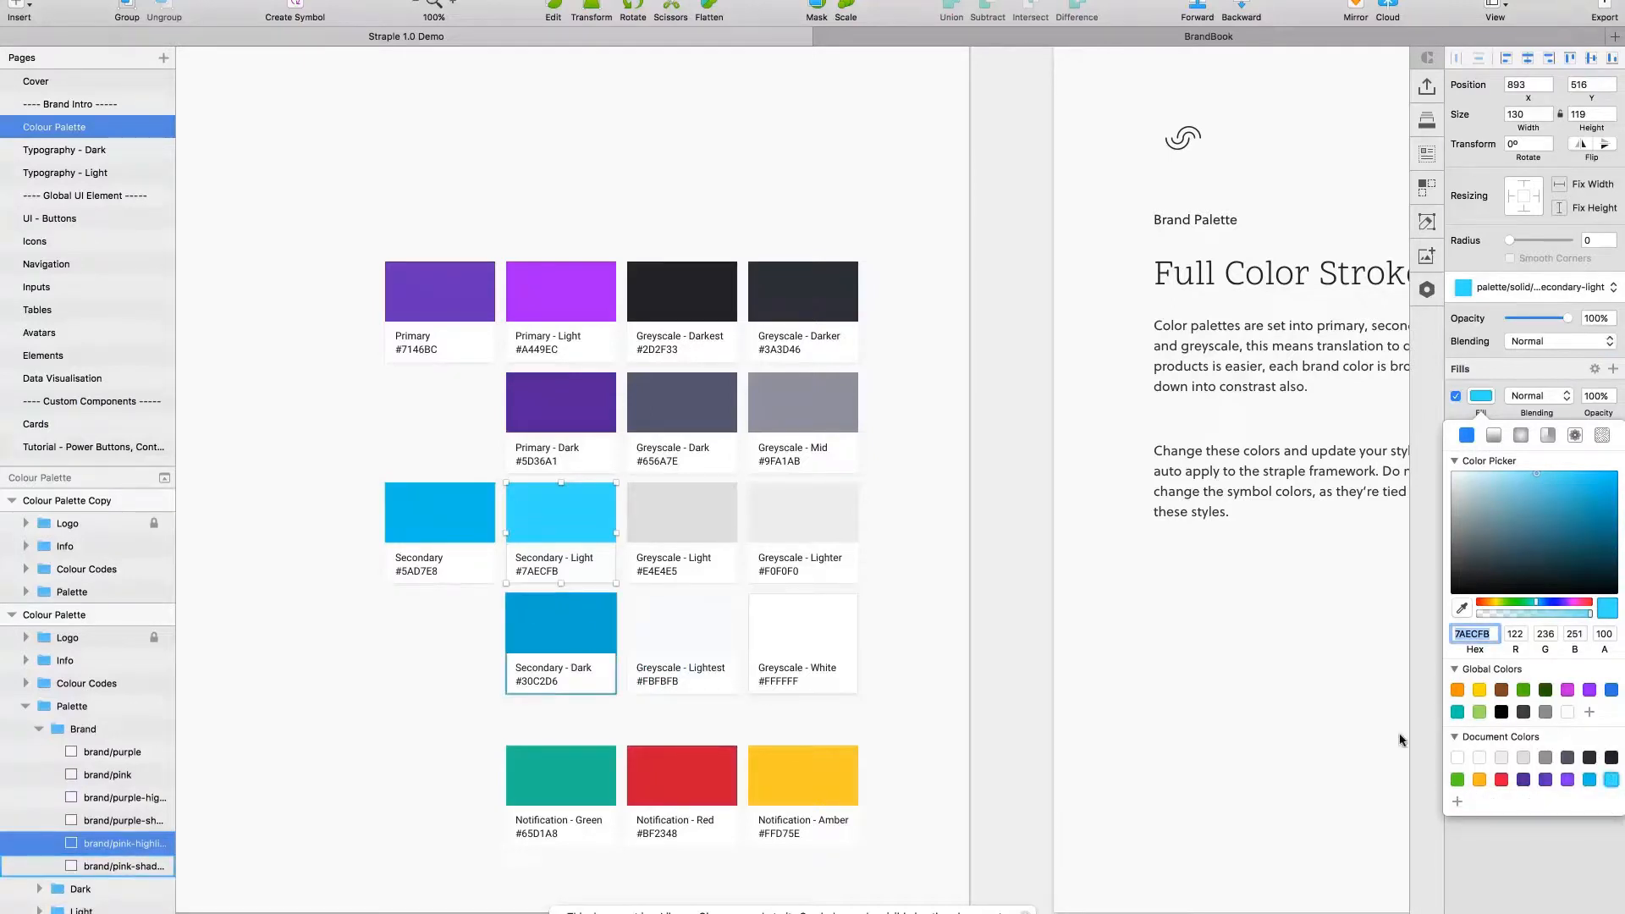
pyautogui.click(1460, 798)
pyautogui.moveTo(1459, 799); pyautogui.dragTo(1590, 774)
pyautogui.click(1177, 716)
# Step: Recolor the Secondary, Secondary - Light and Secondary - Dark stroke swatches with the document blues 5AD7E8, 7AECFB and 30C2D6 respectively
pyautogui.hscroll(11, 1177, 717)
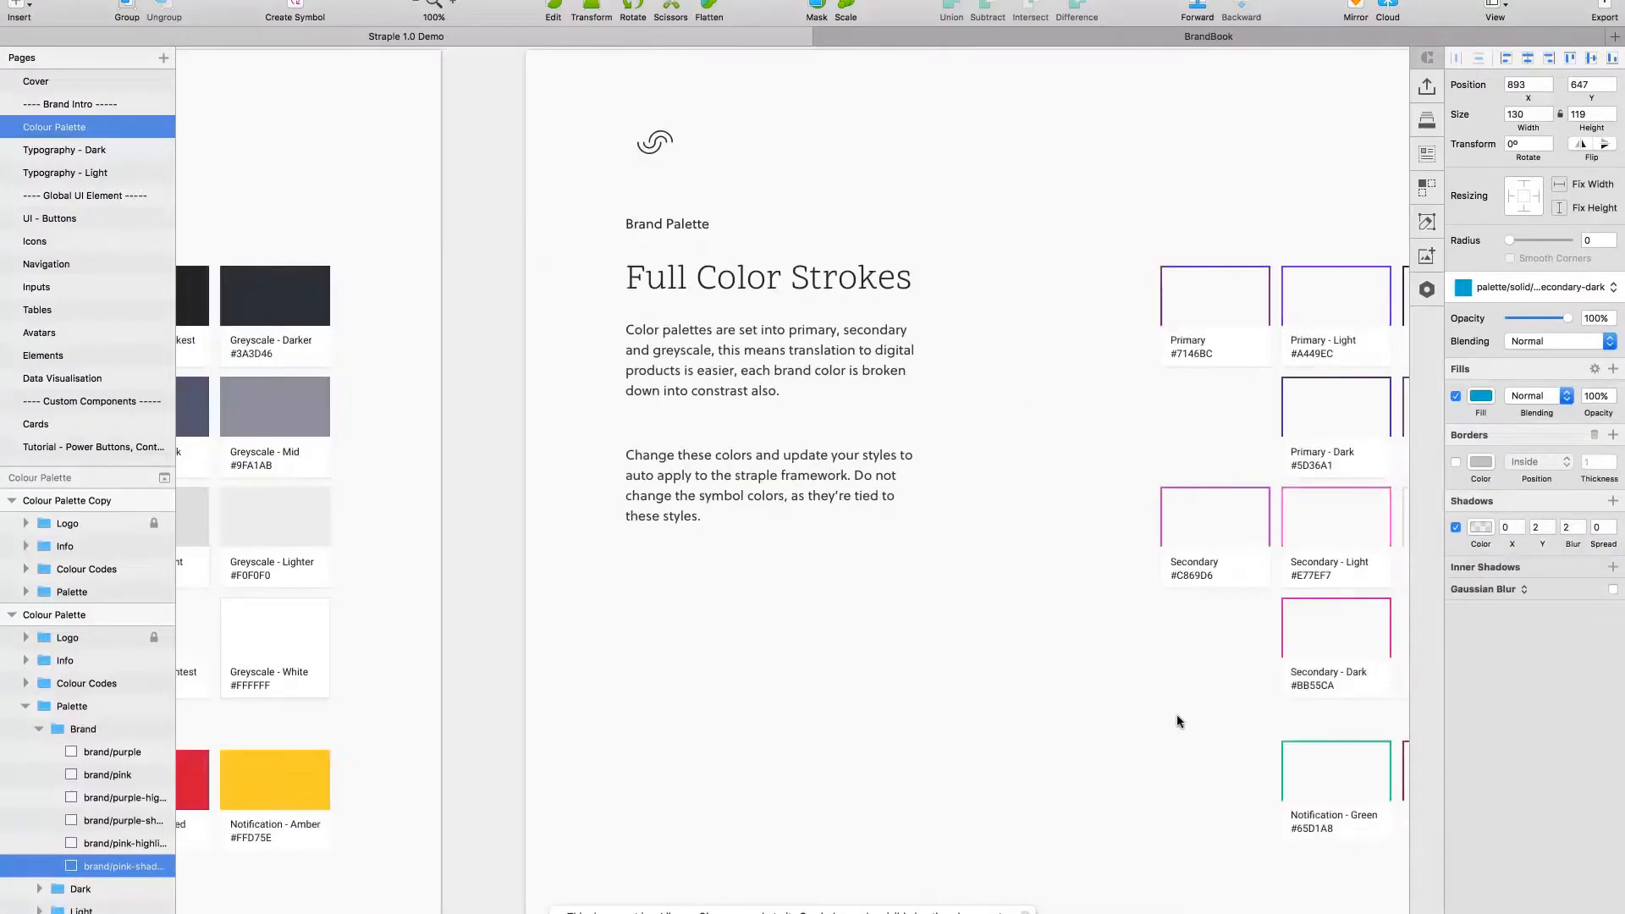
pyautogui.click(810, 490)
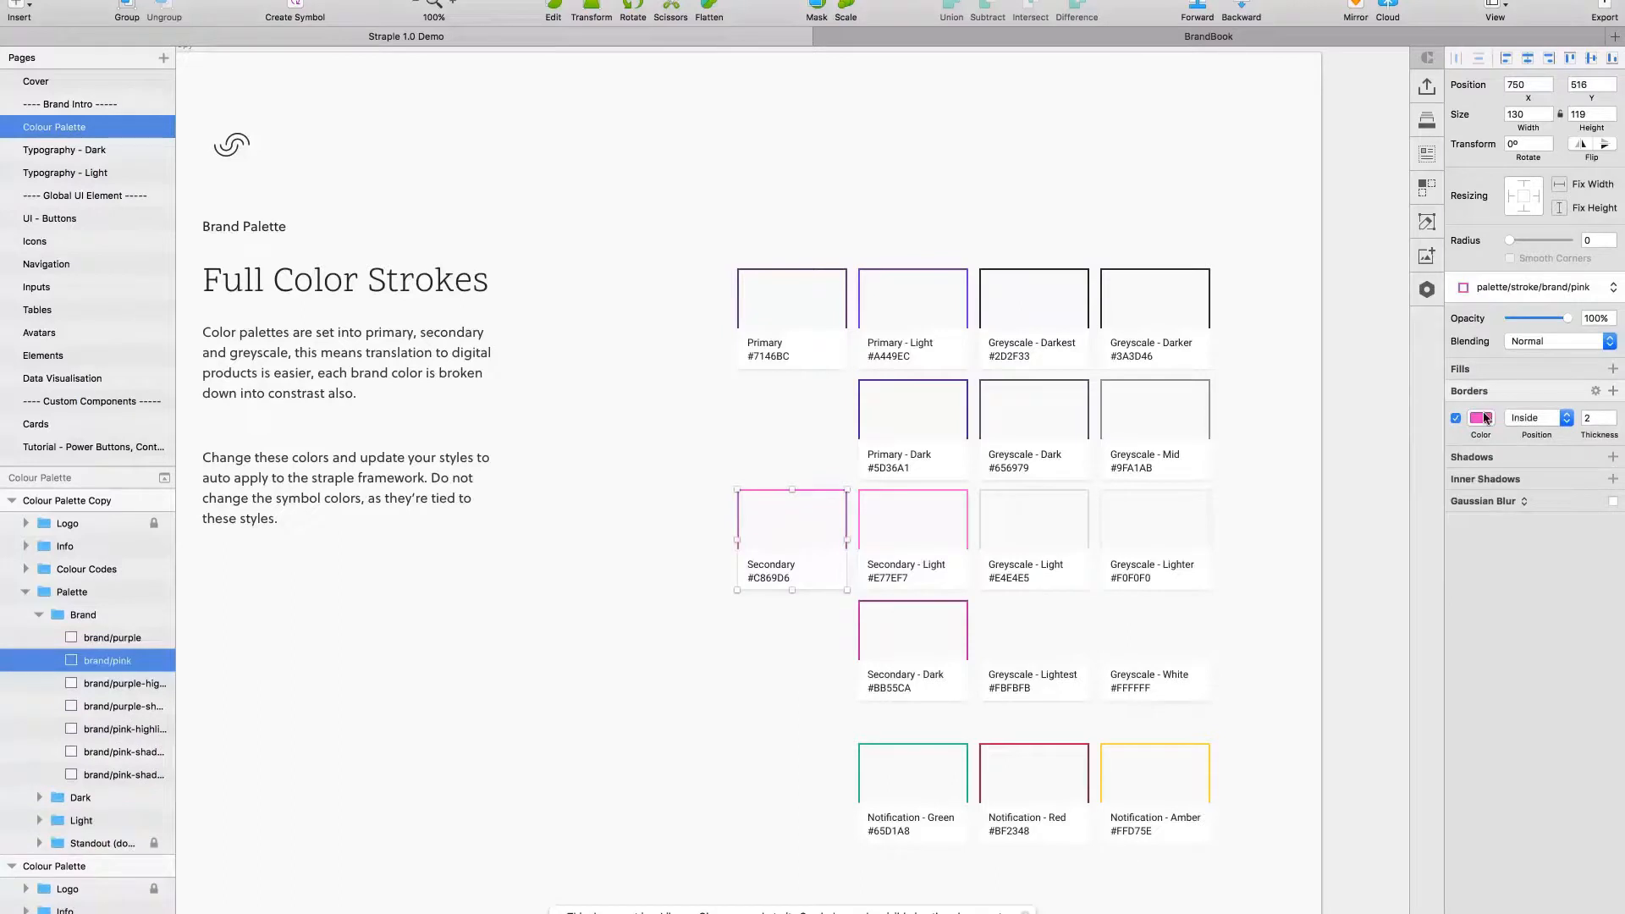
pyautogui.click(1483, 418)
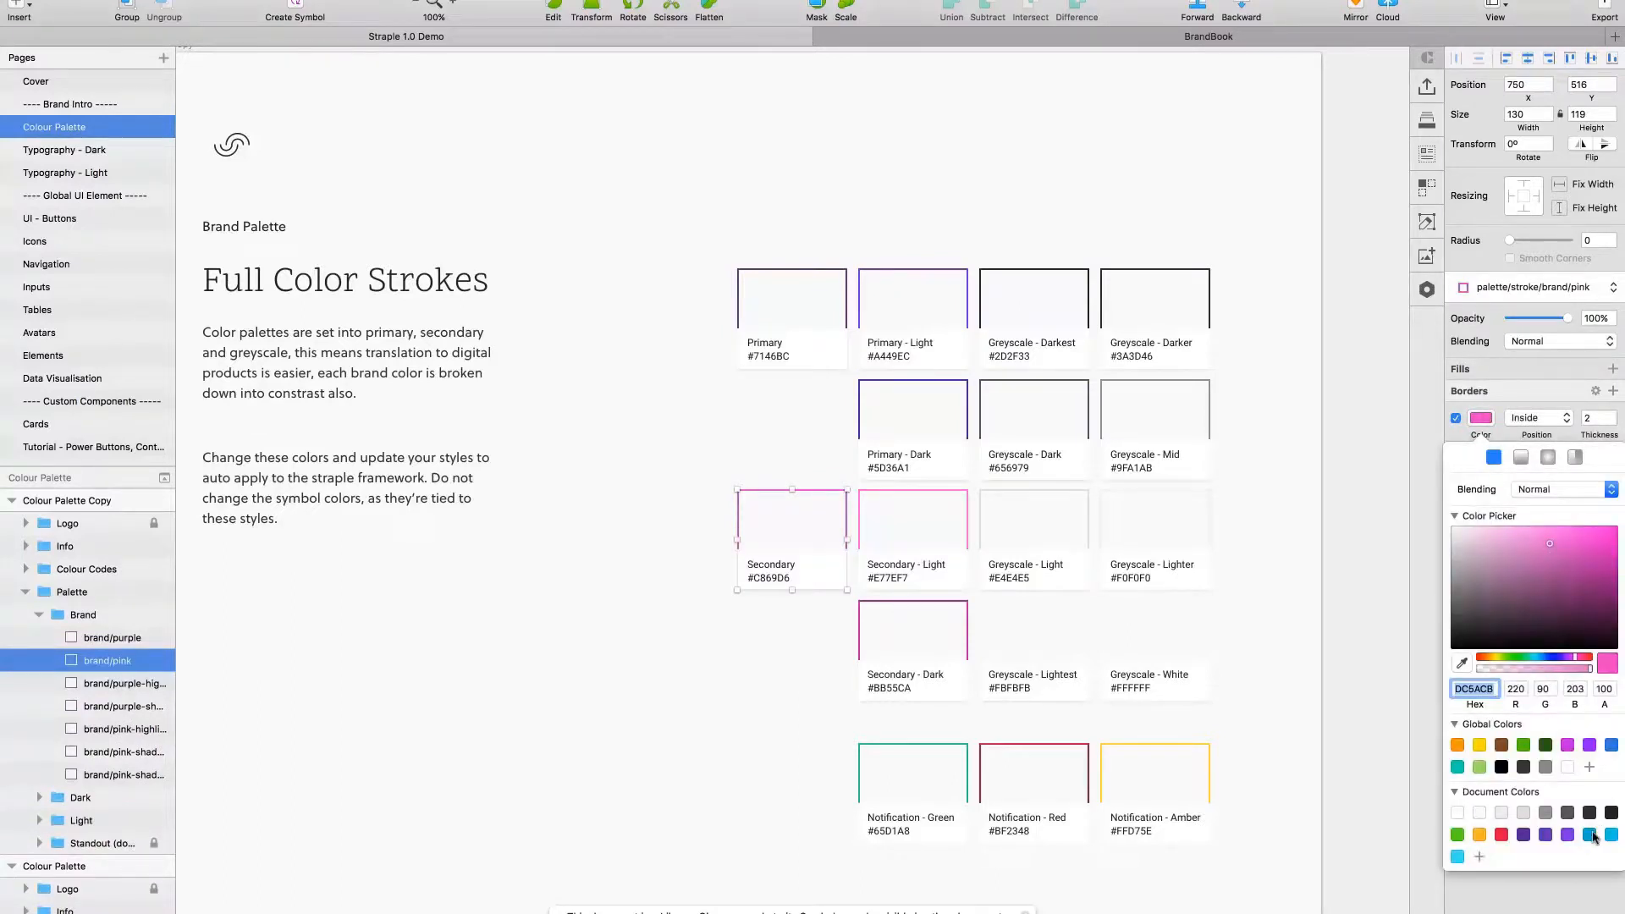
pyautogui.click(1612, 834)
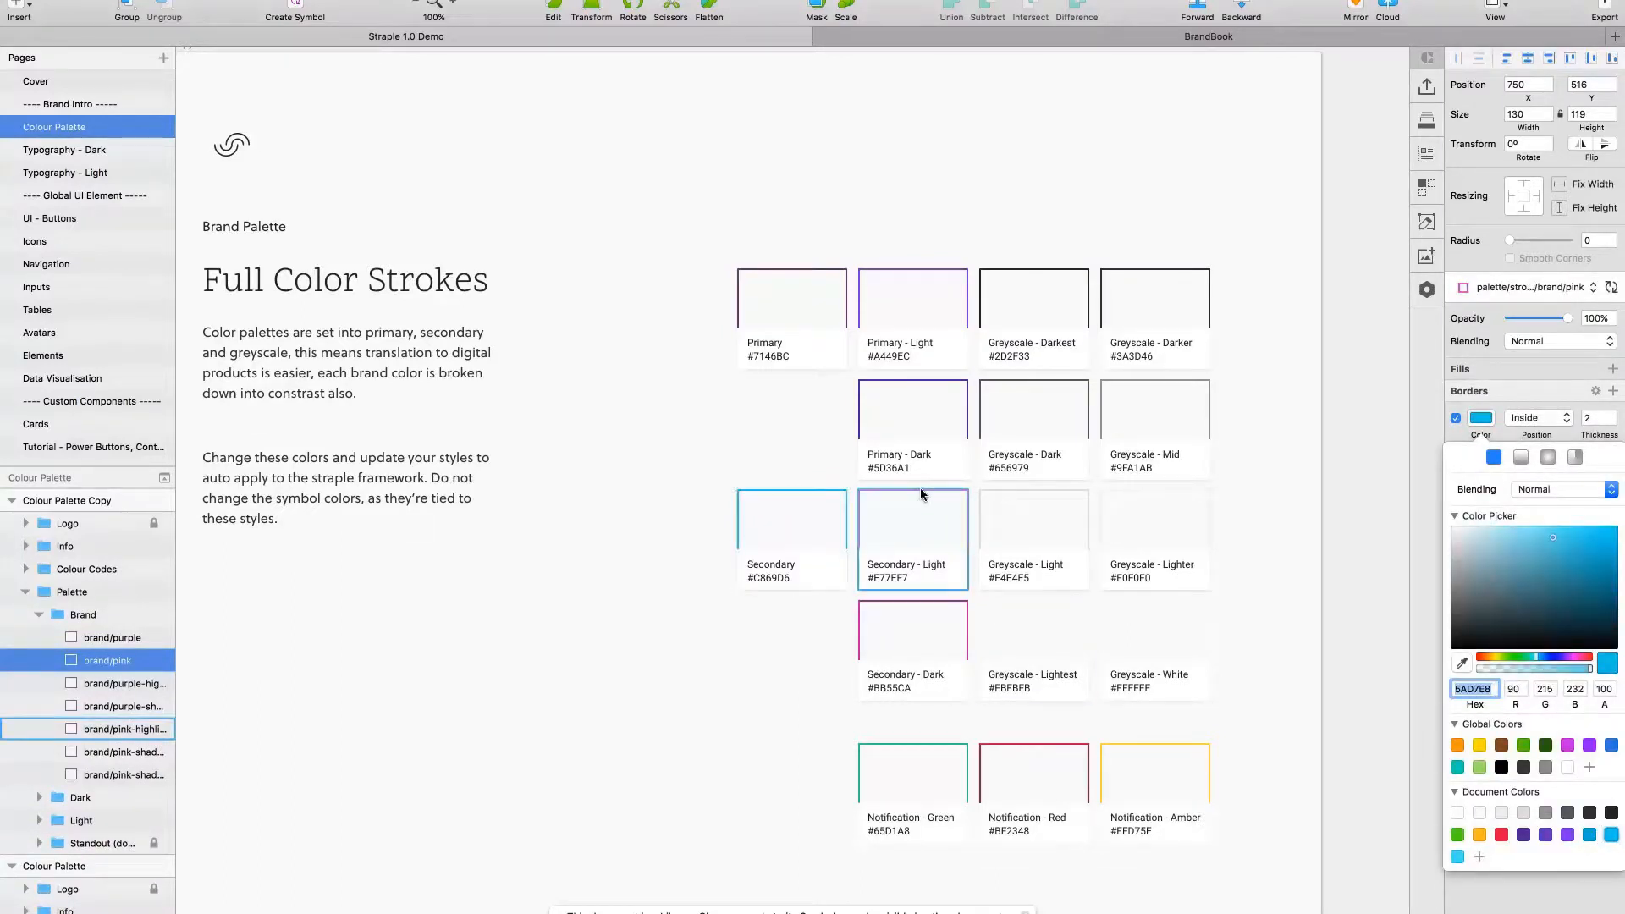
pyautogui.click(920, 489)
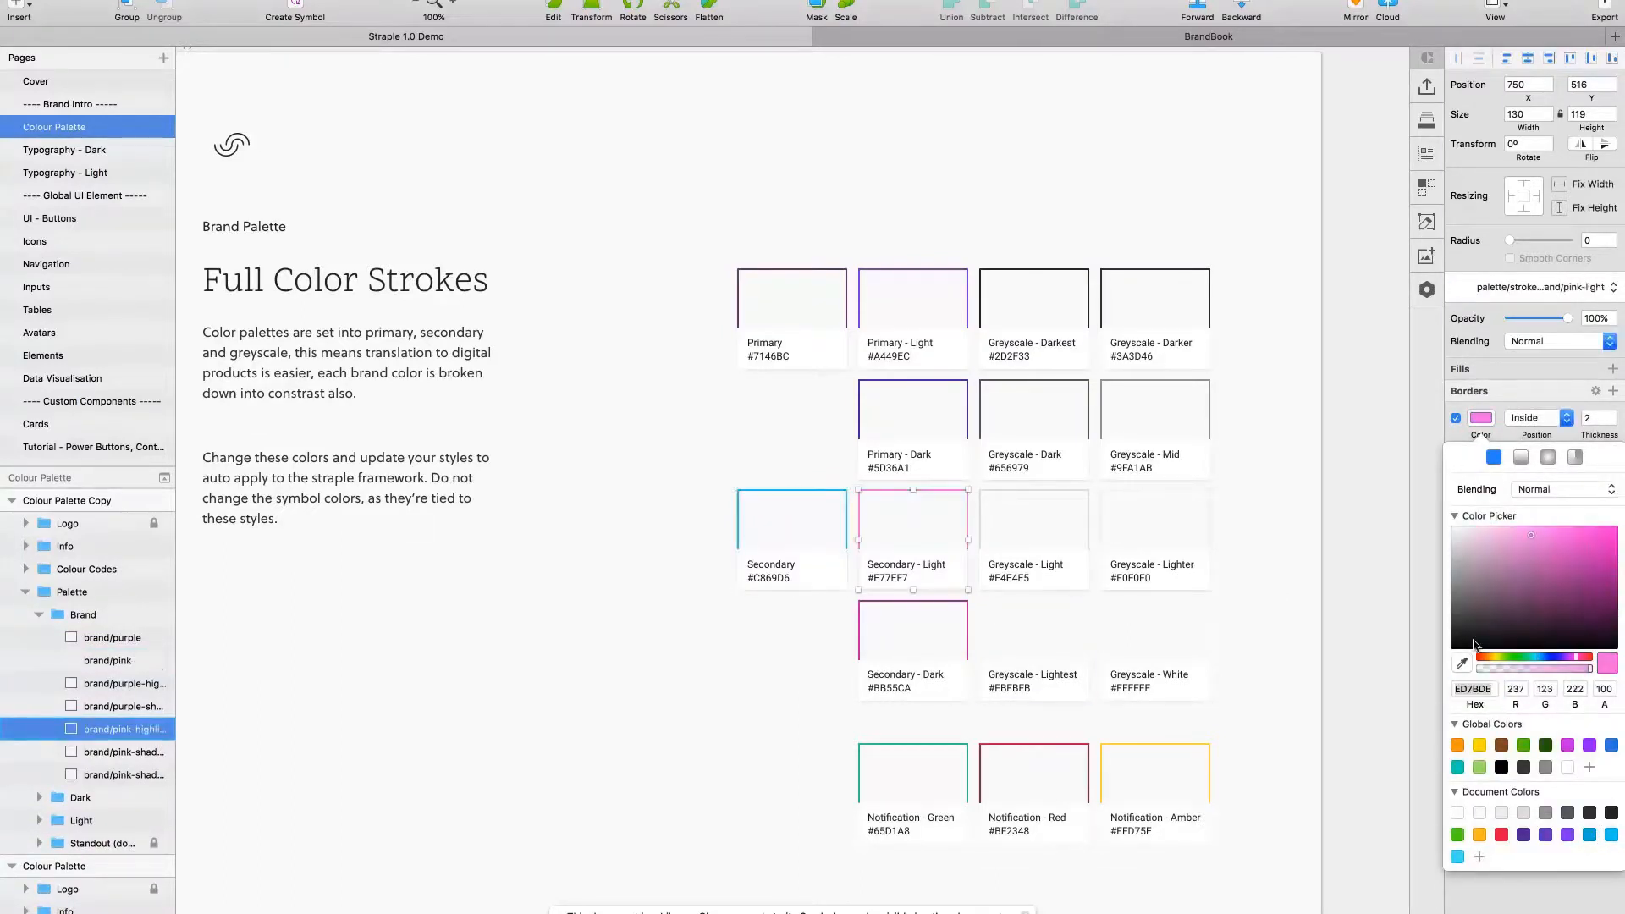
pyautogui.click(1458, 858)
pyautogui.click(963, 605)
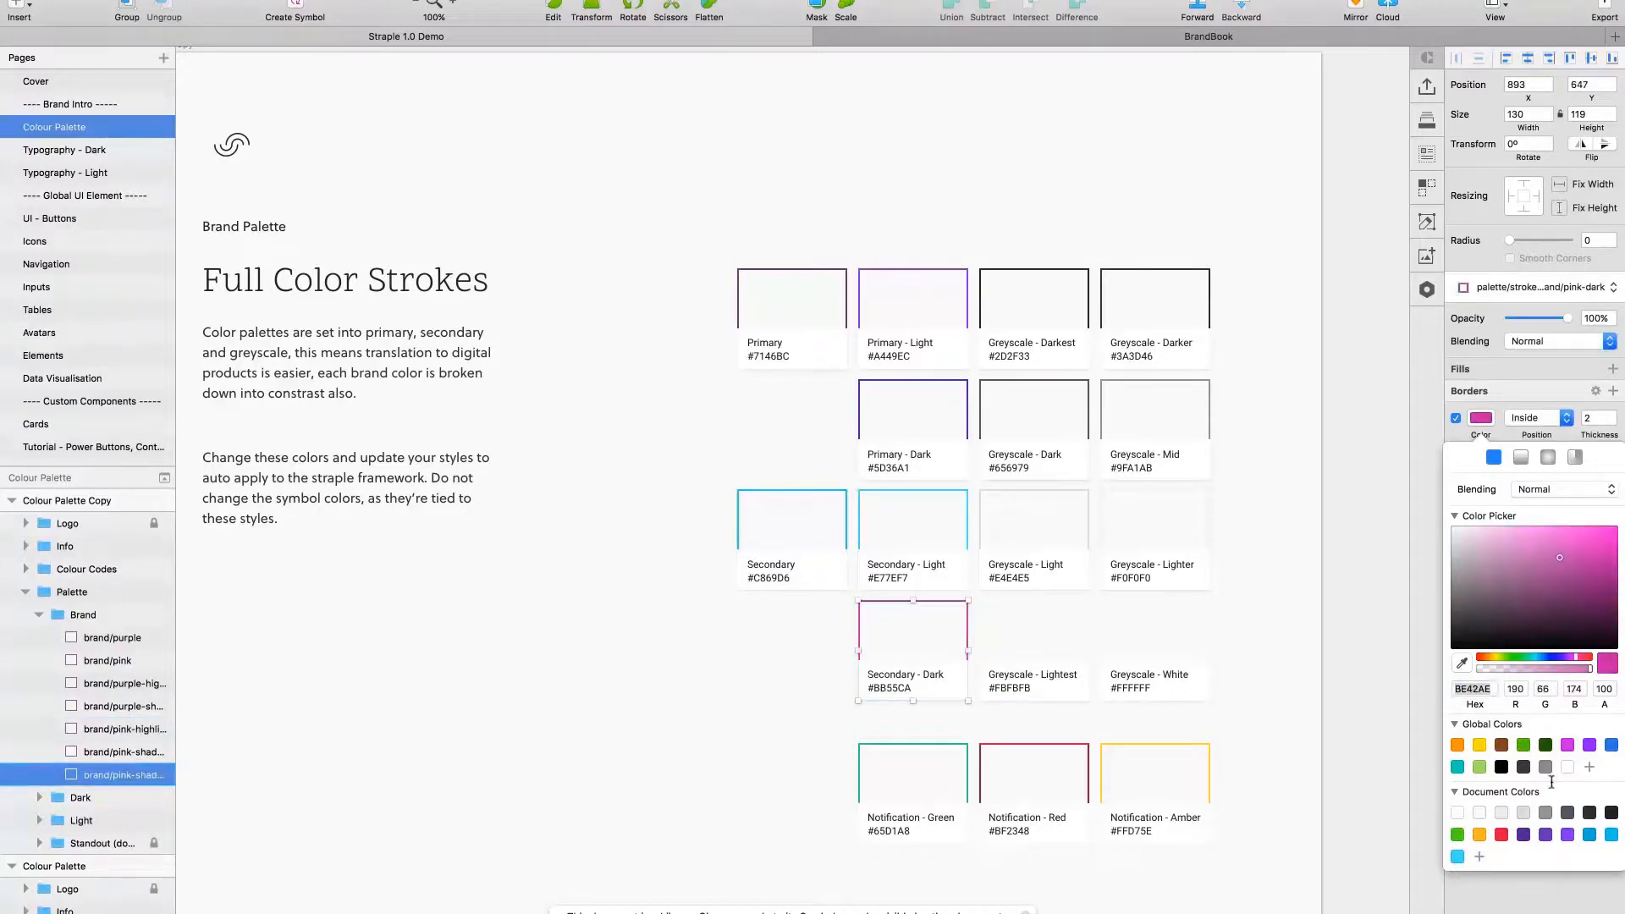
pyautogui.click(1589, 834)
# Step: Select the three Secondary stroke swatches together and update their shared styles with the new blue borders
pyautogui.keyDown('shift'); pyautogui.click(936, 495); pyautogui.keyUp('shift')
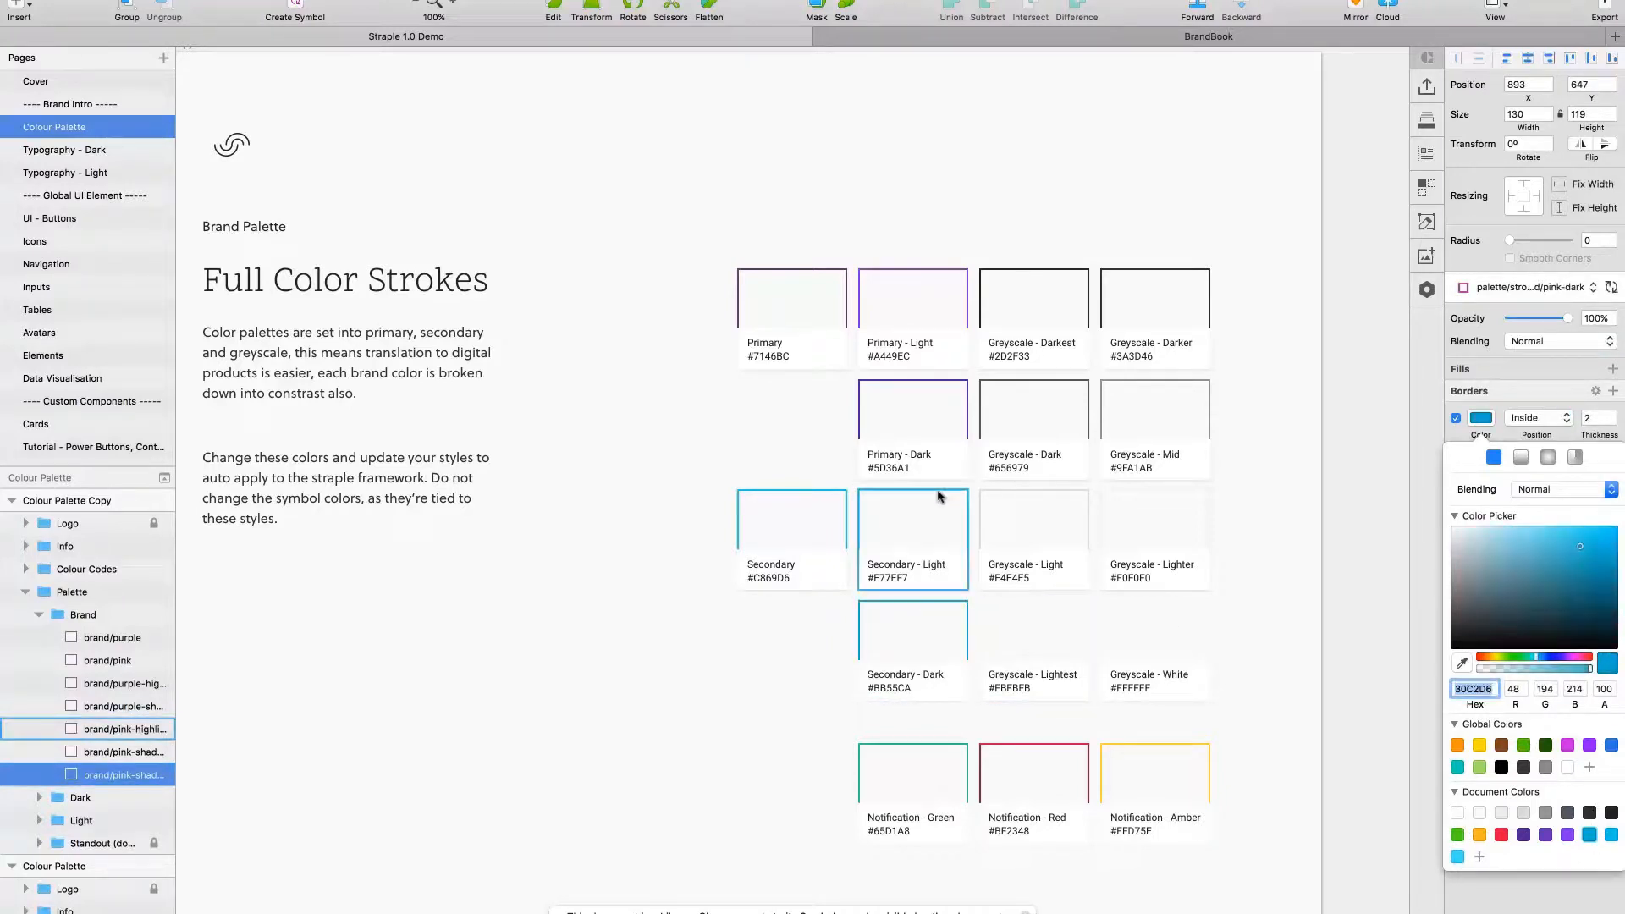
pyautogui.keyDown('shift'); pyautogui.click(825, 495); pyautogui.keyUp('shift')
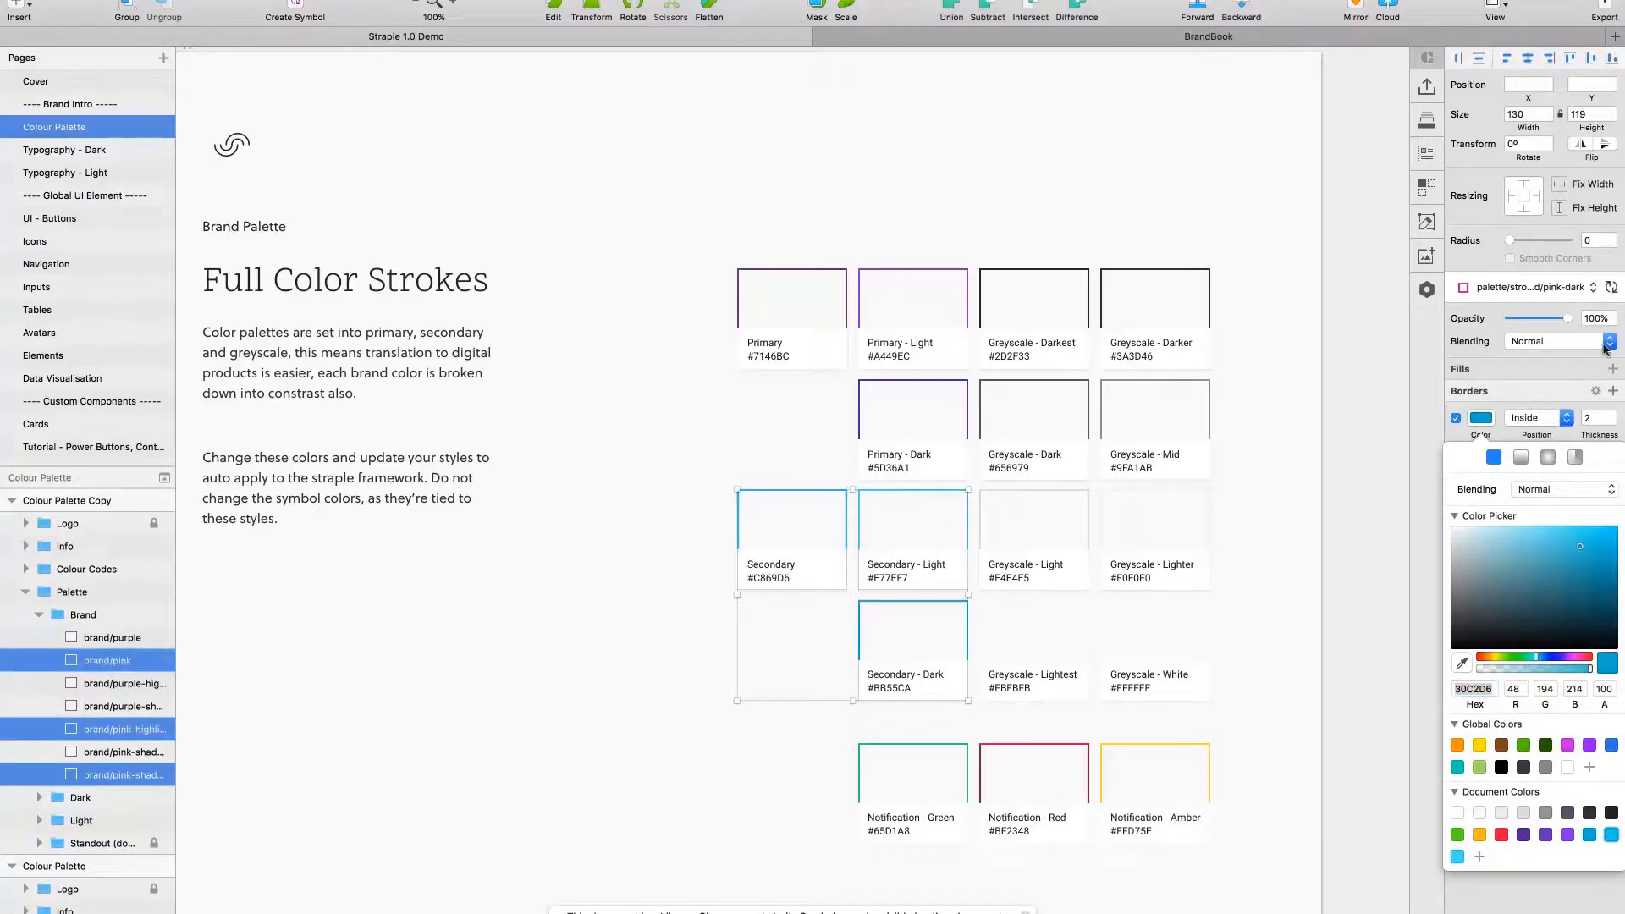
pyautogui.click(1611, 287)
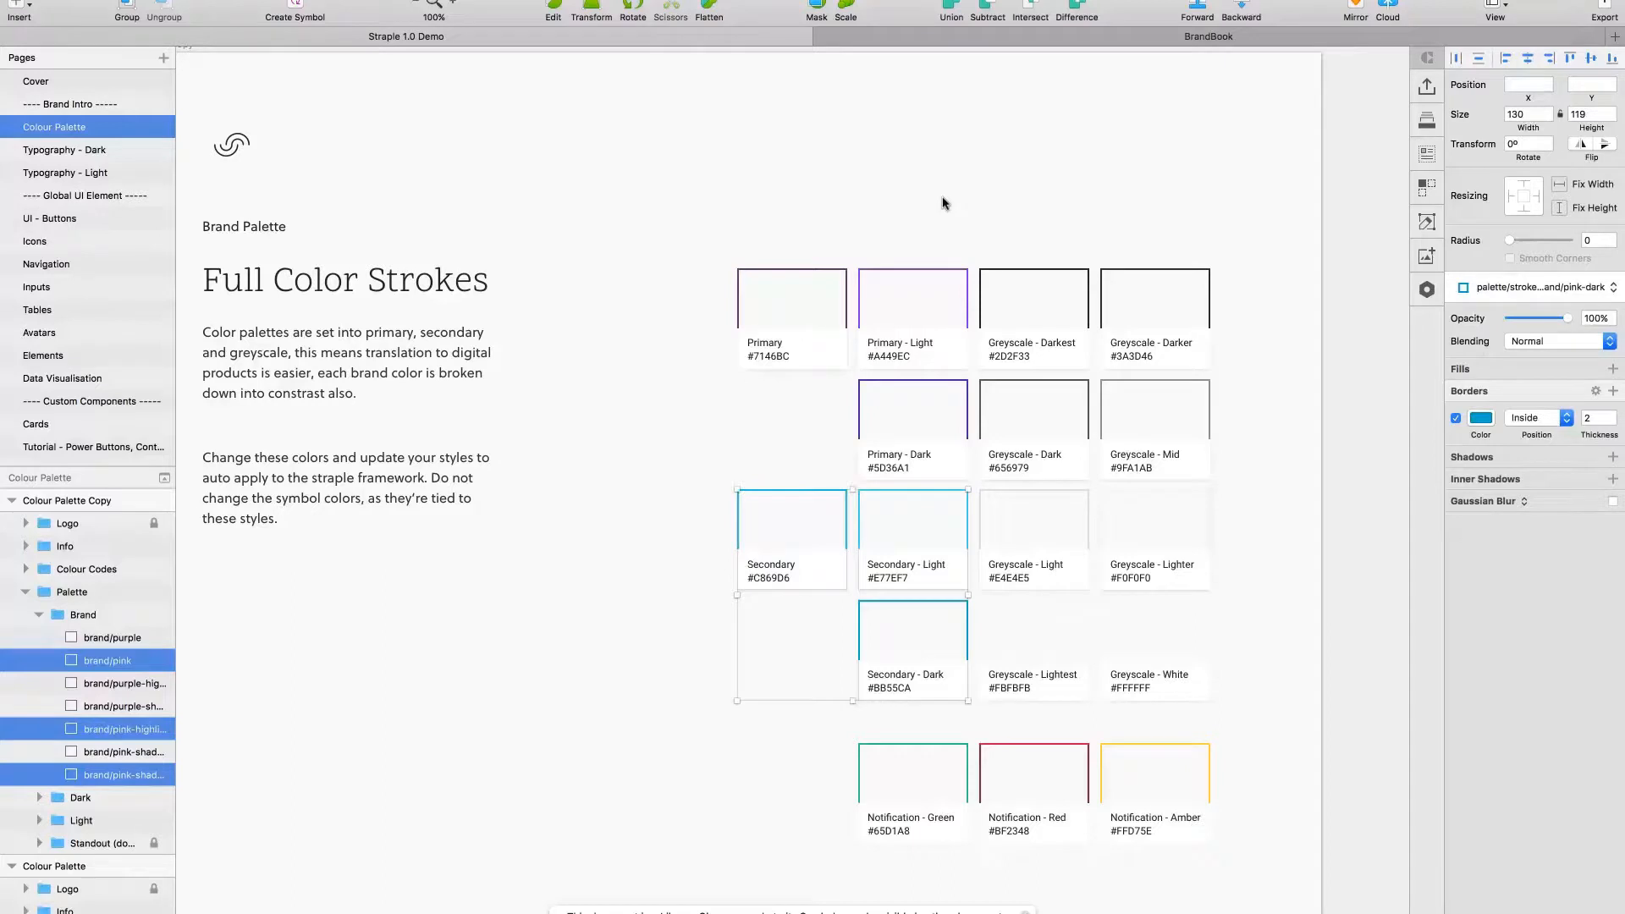
# Step: Switch to the BrandBook document and update its three outdated secondary palette symbols from the Straple 1.0 Demo library
pyautogui.click(986, 43)
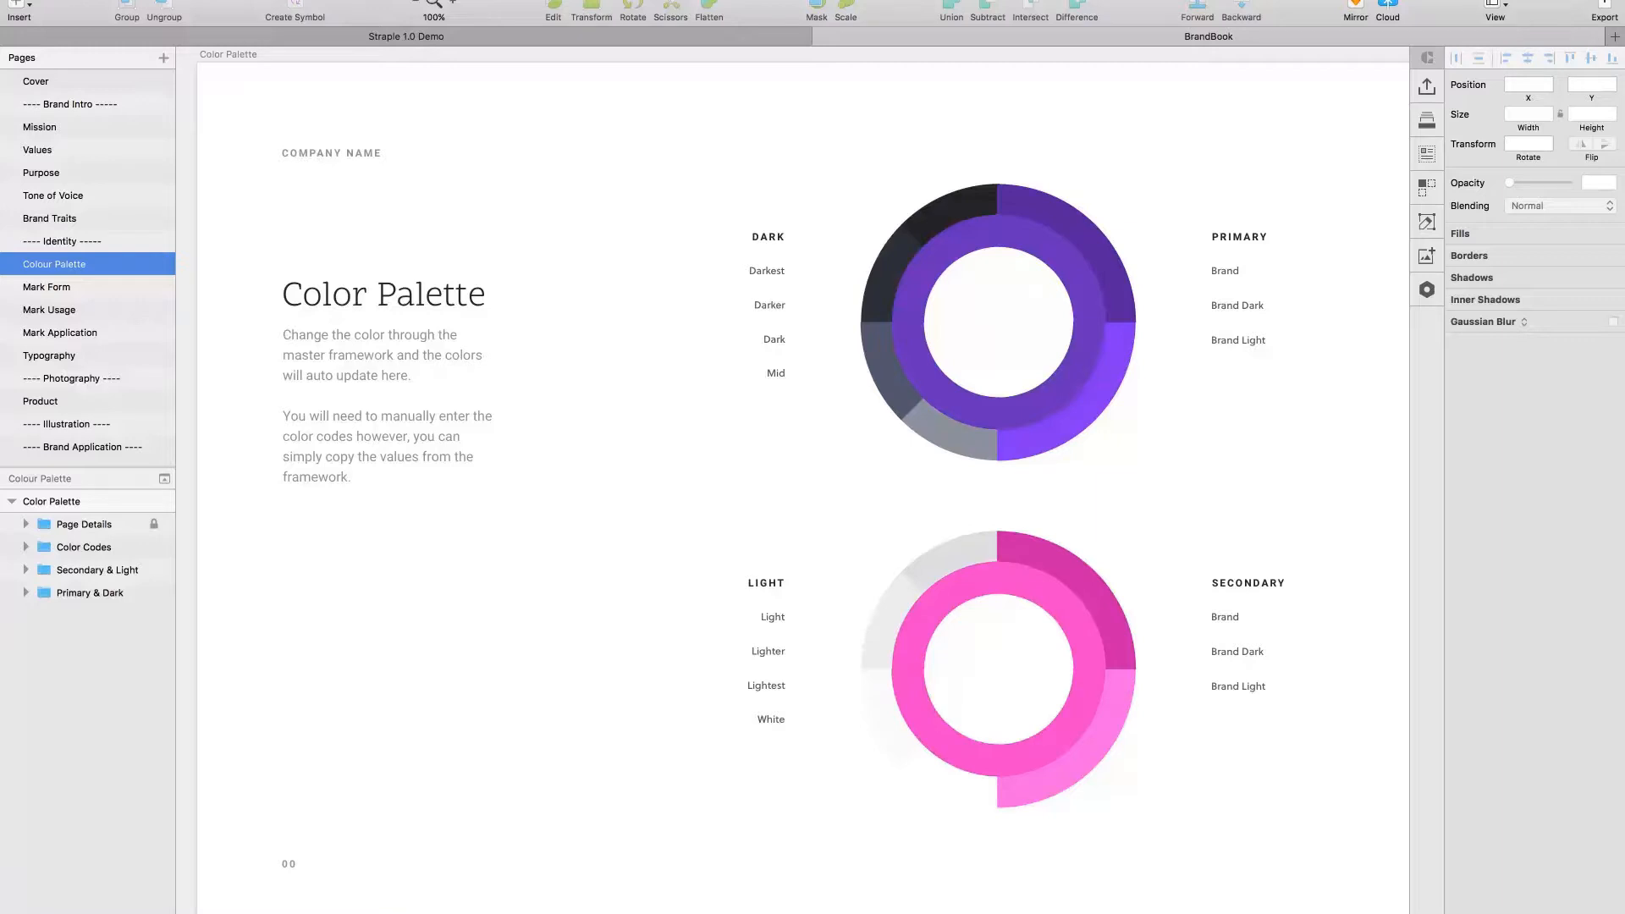
pyautogui.click(1557, 1)
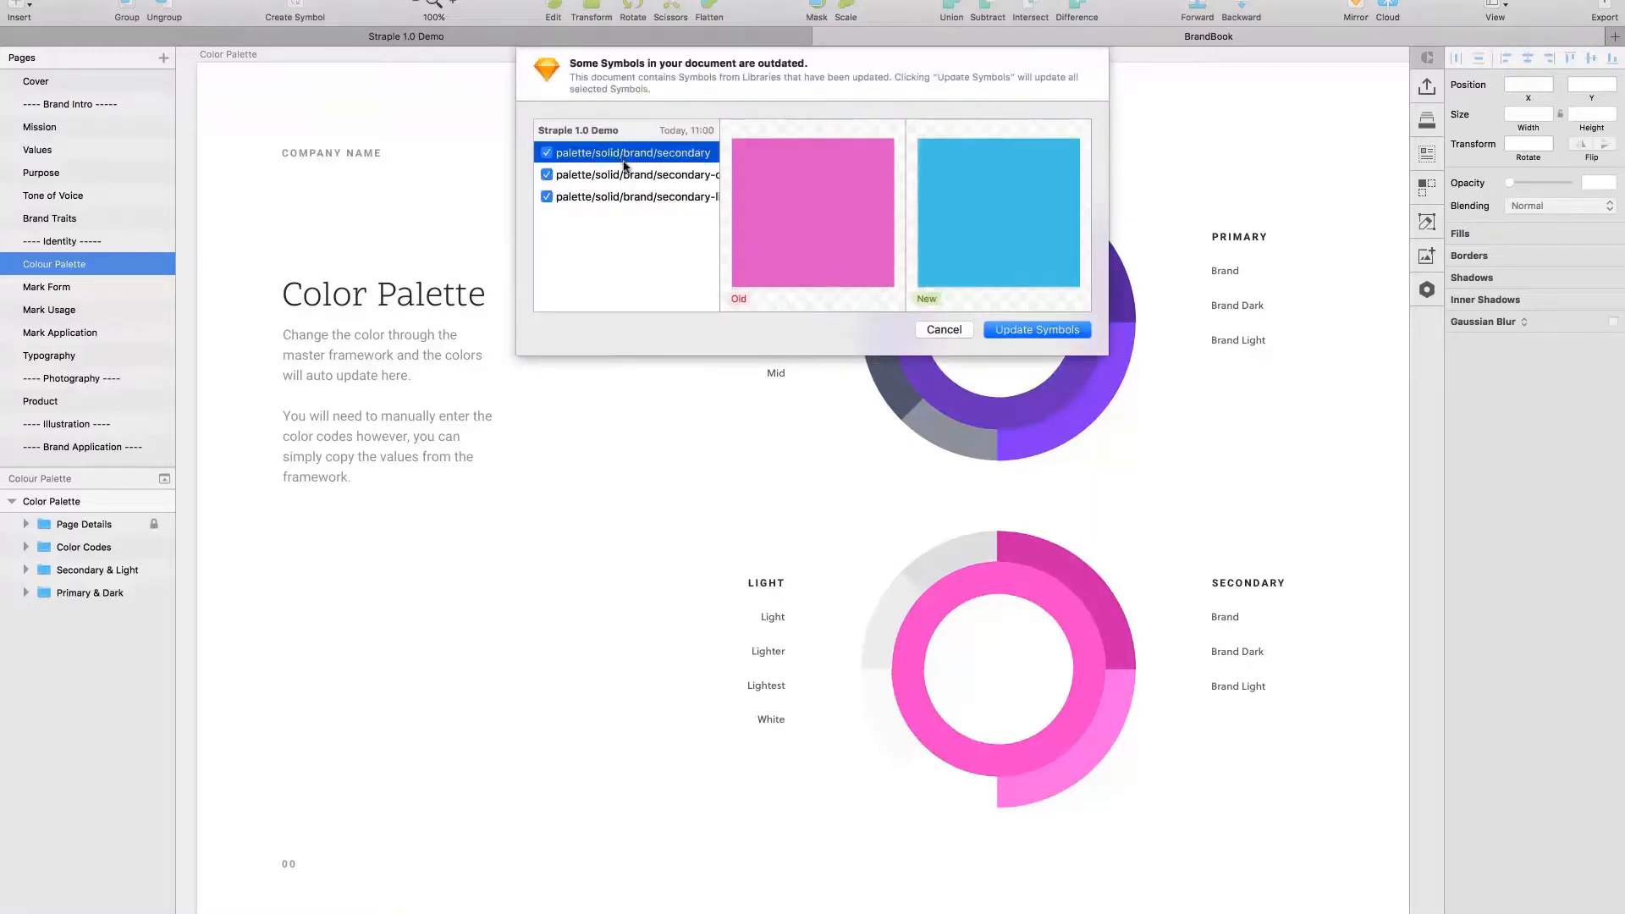
pyautogui.click(1039, 330)
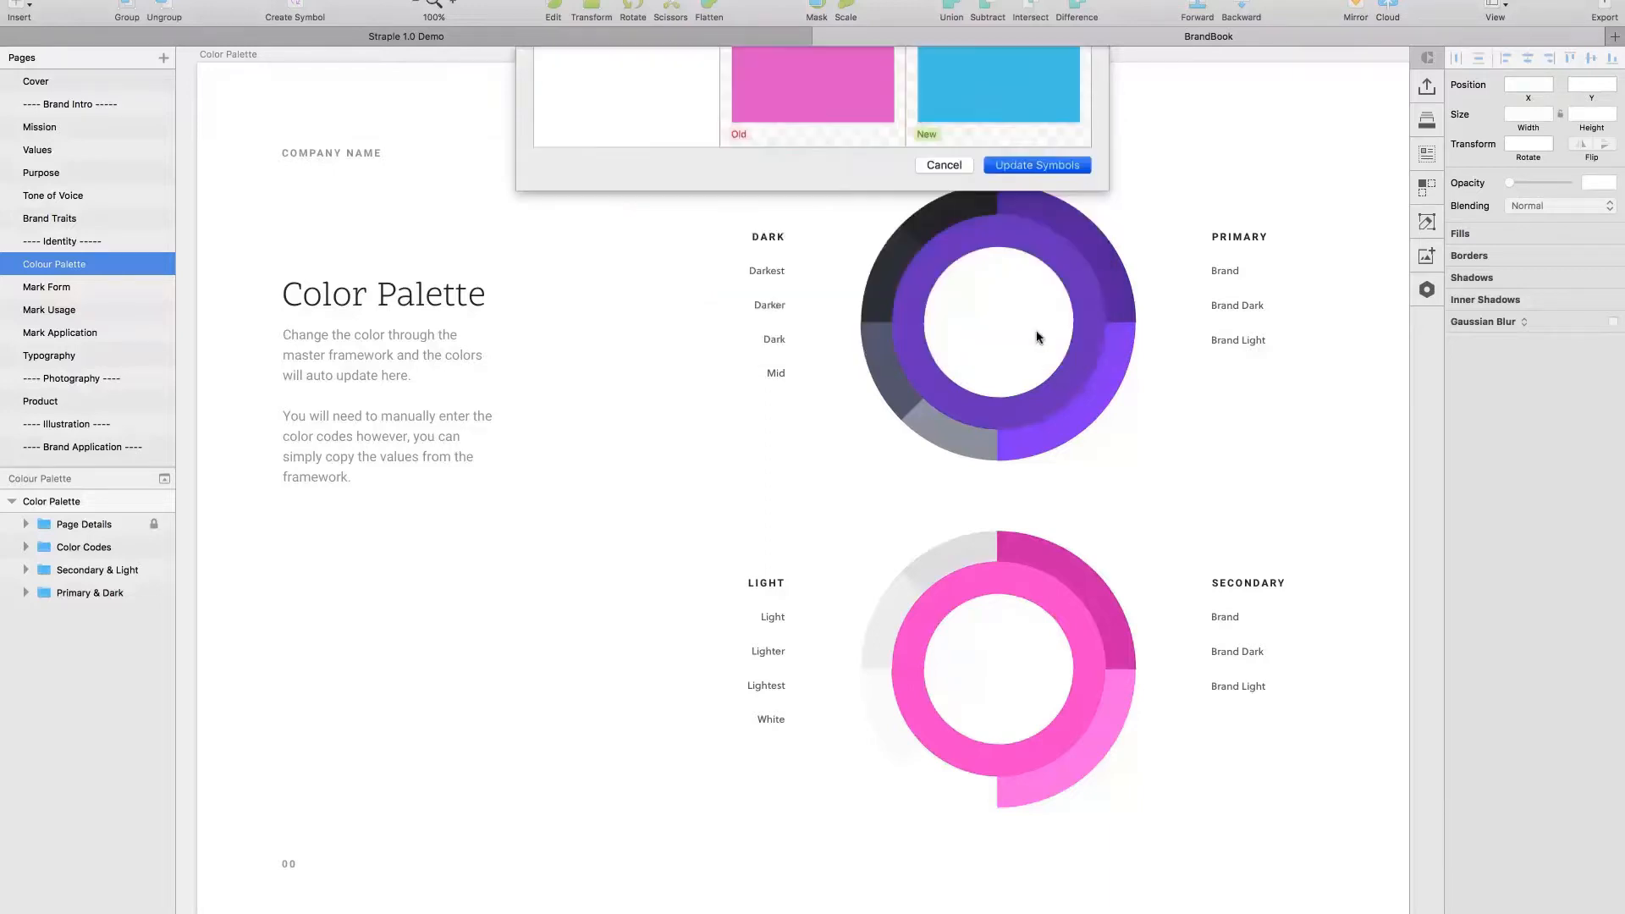
pyautogui.click(1134, 498)
pyautogui.scroll(-1, 1135, 506)
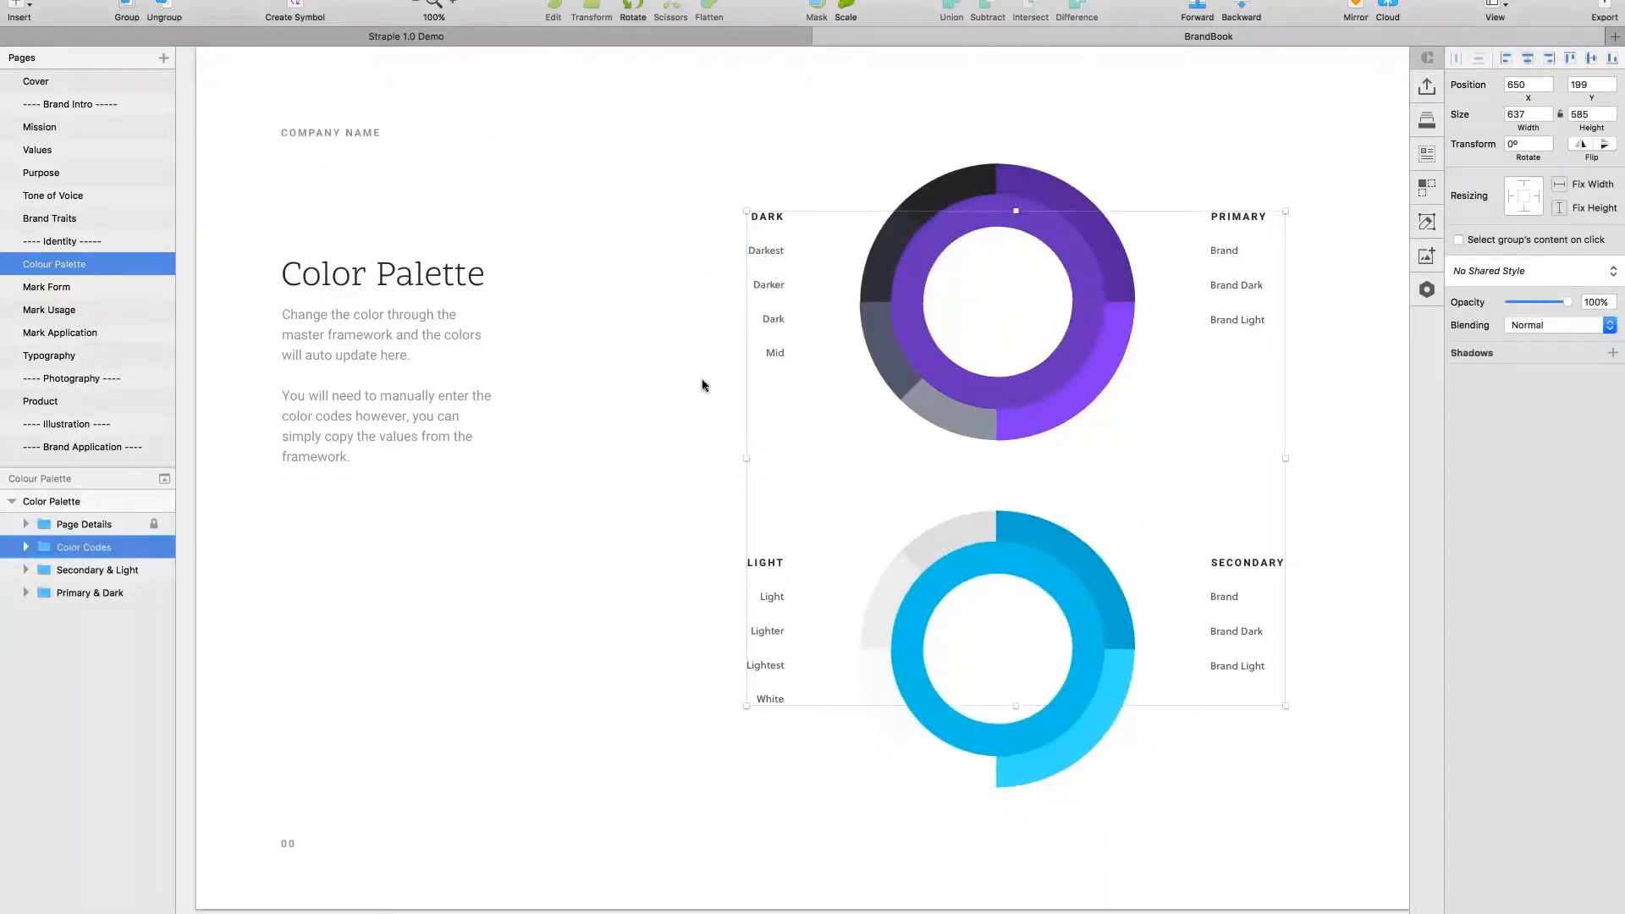
pyautogui.click(624, 414)
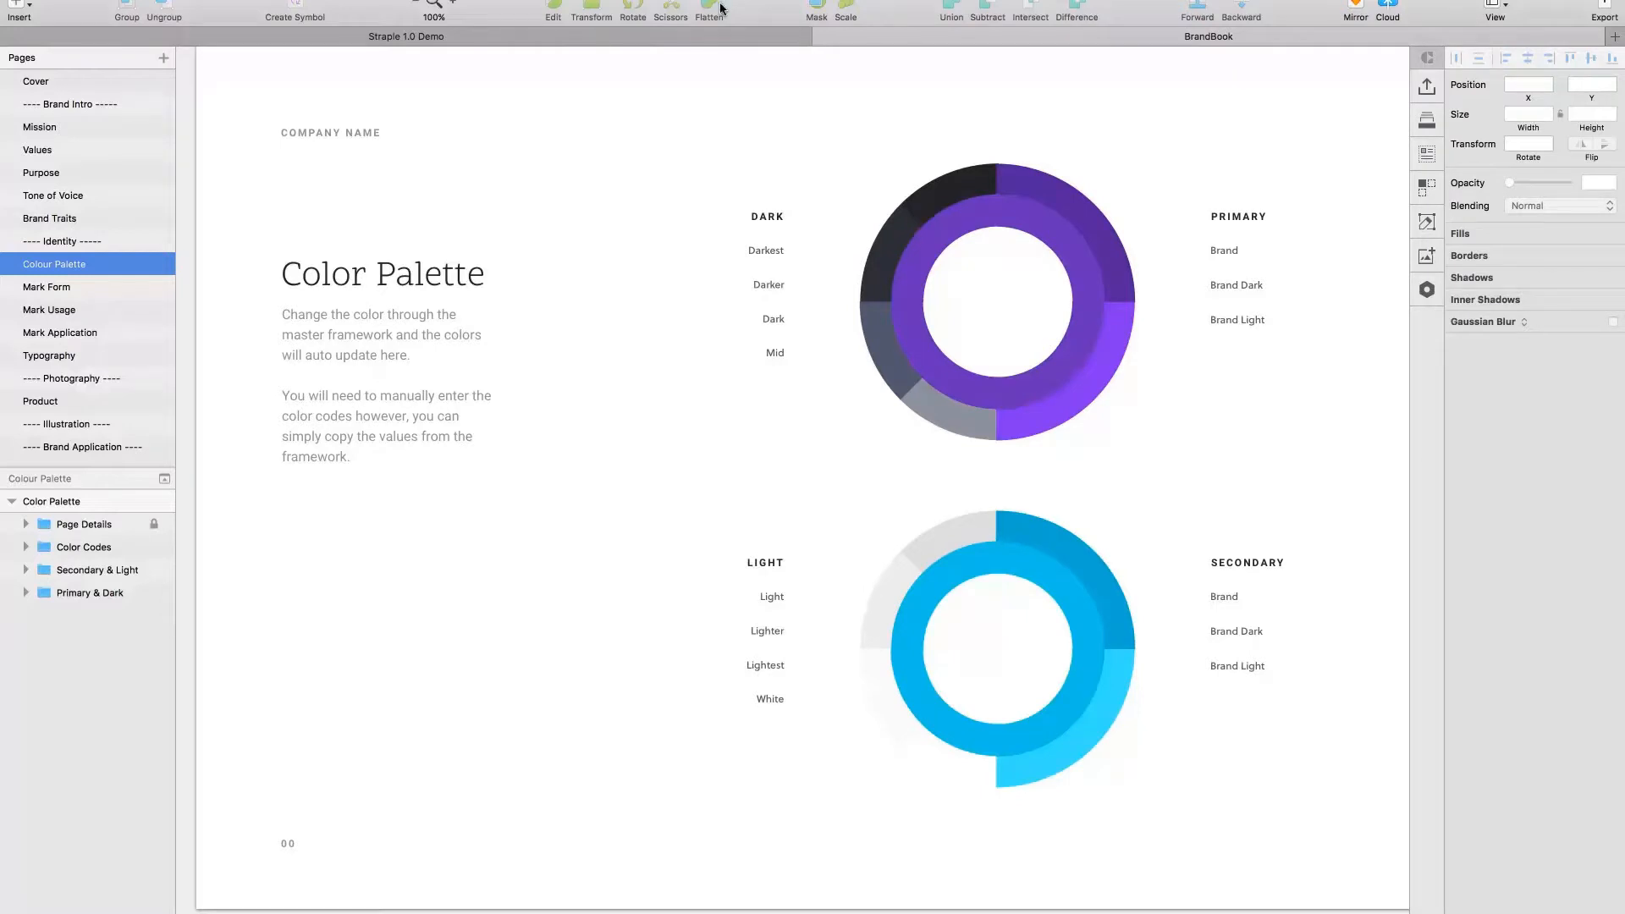
# Step: Switch to Finder, open the Base file from the Demo folder and update its outdated library symbols
pyautogui.press('super+Tab')
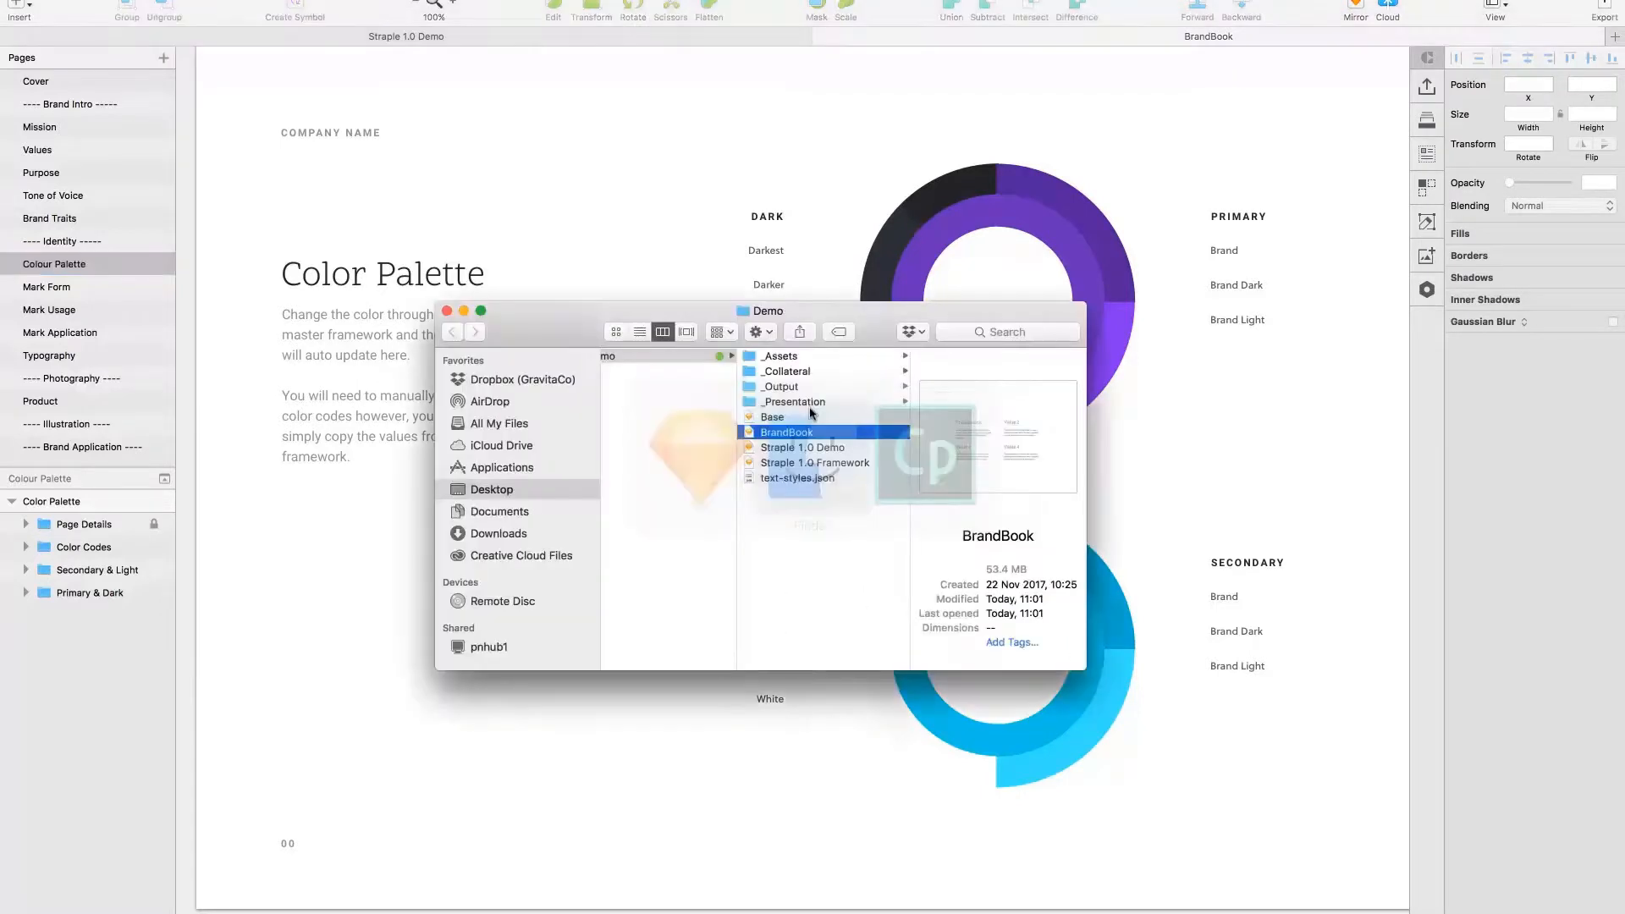
pyautogui.click(765, 418)
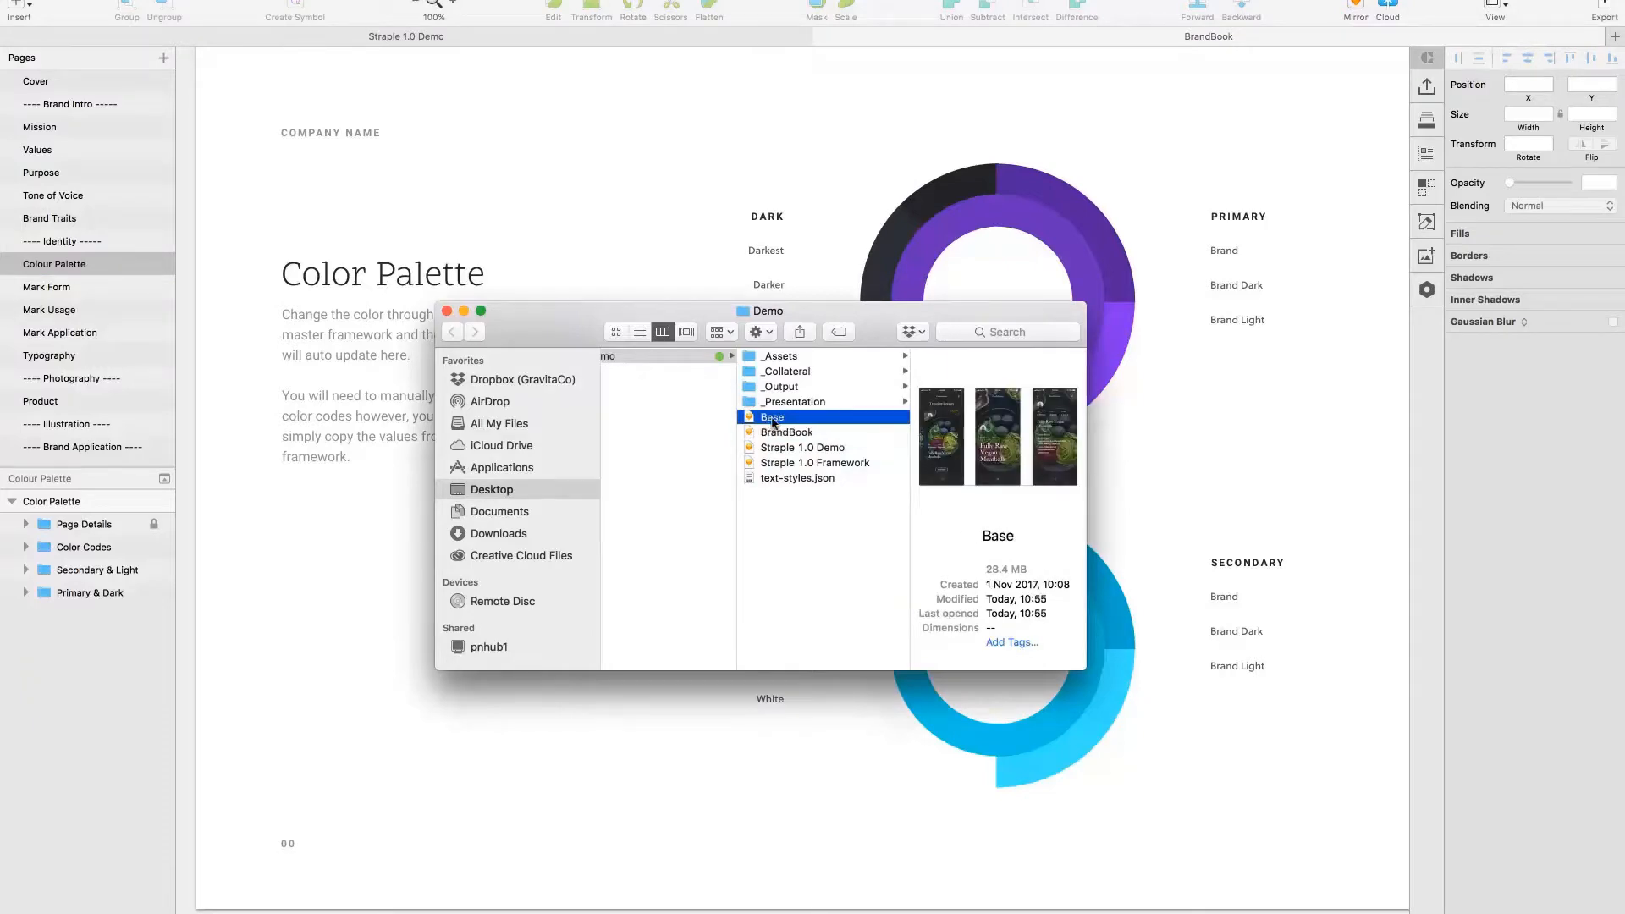
pyautogui.press('super+Tab')
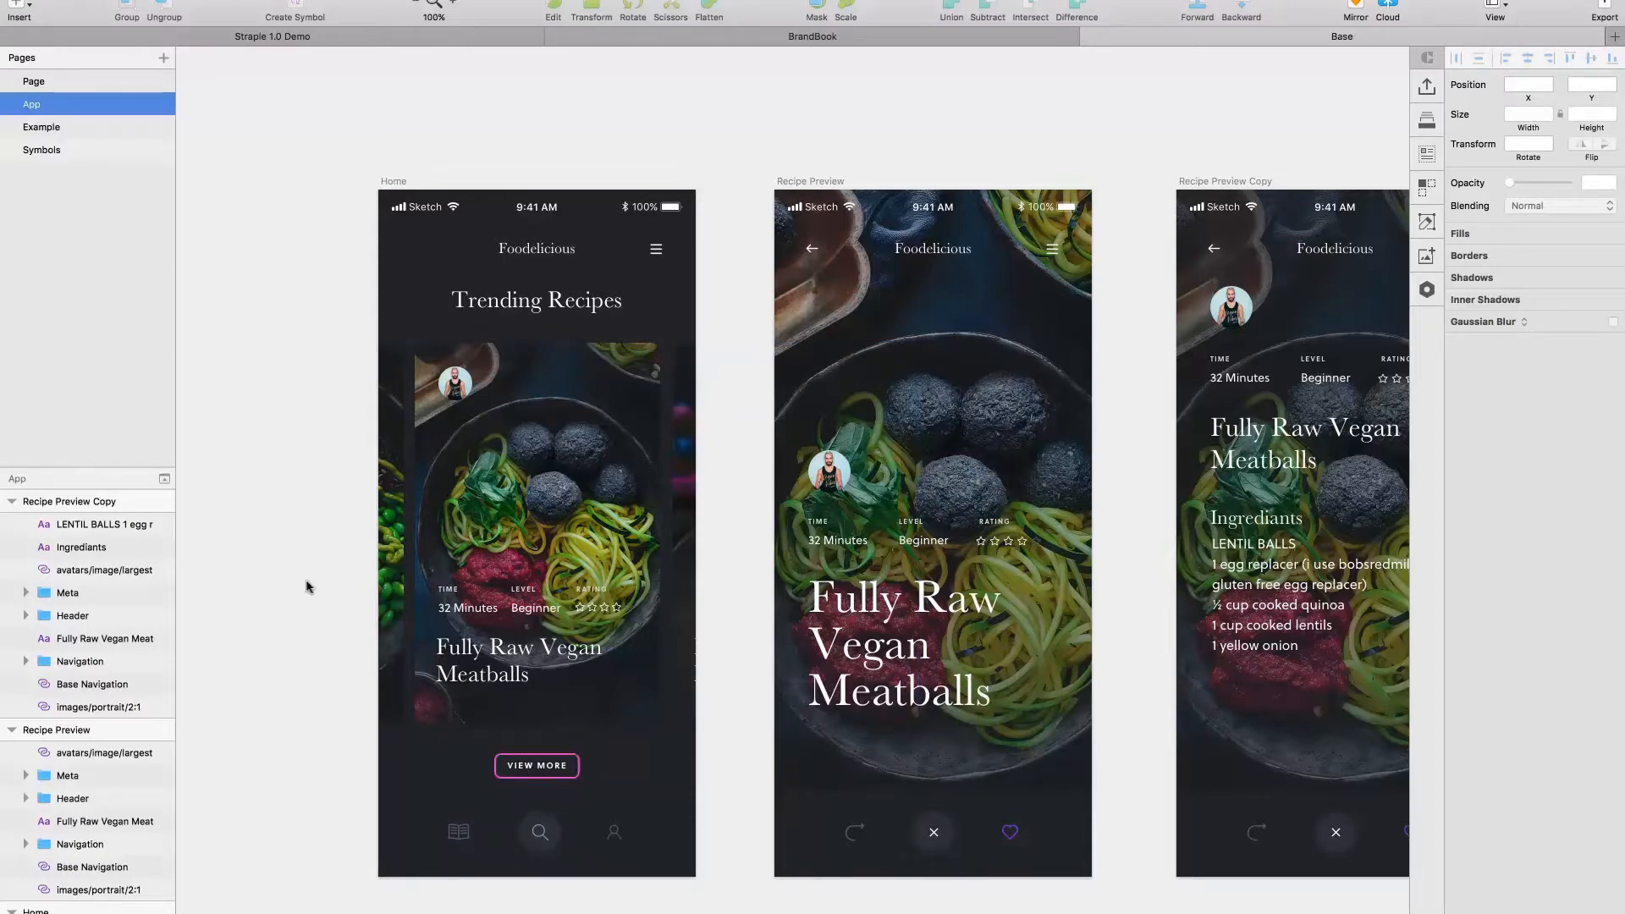
pyautogui.click(1524, 1)
pyautogui.click(1034, 332)
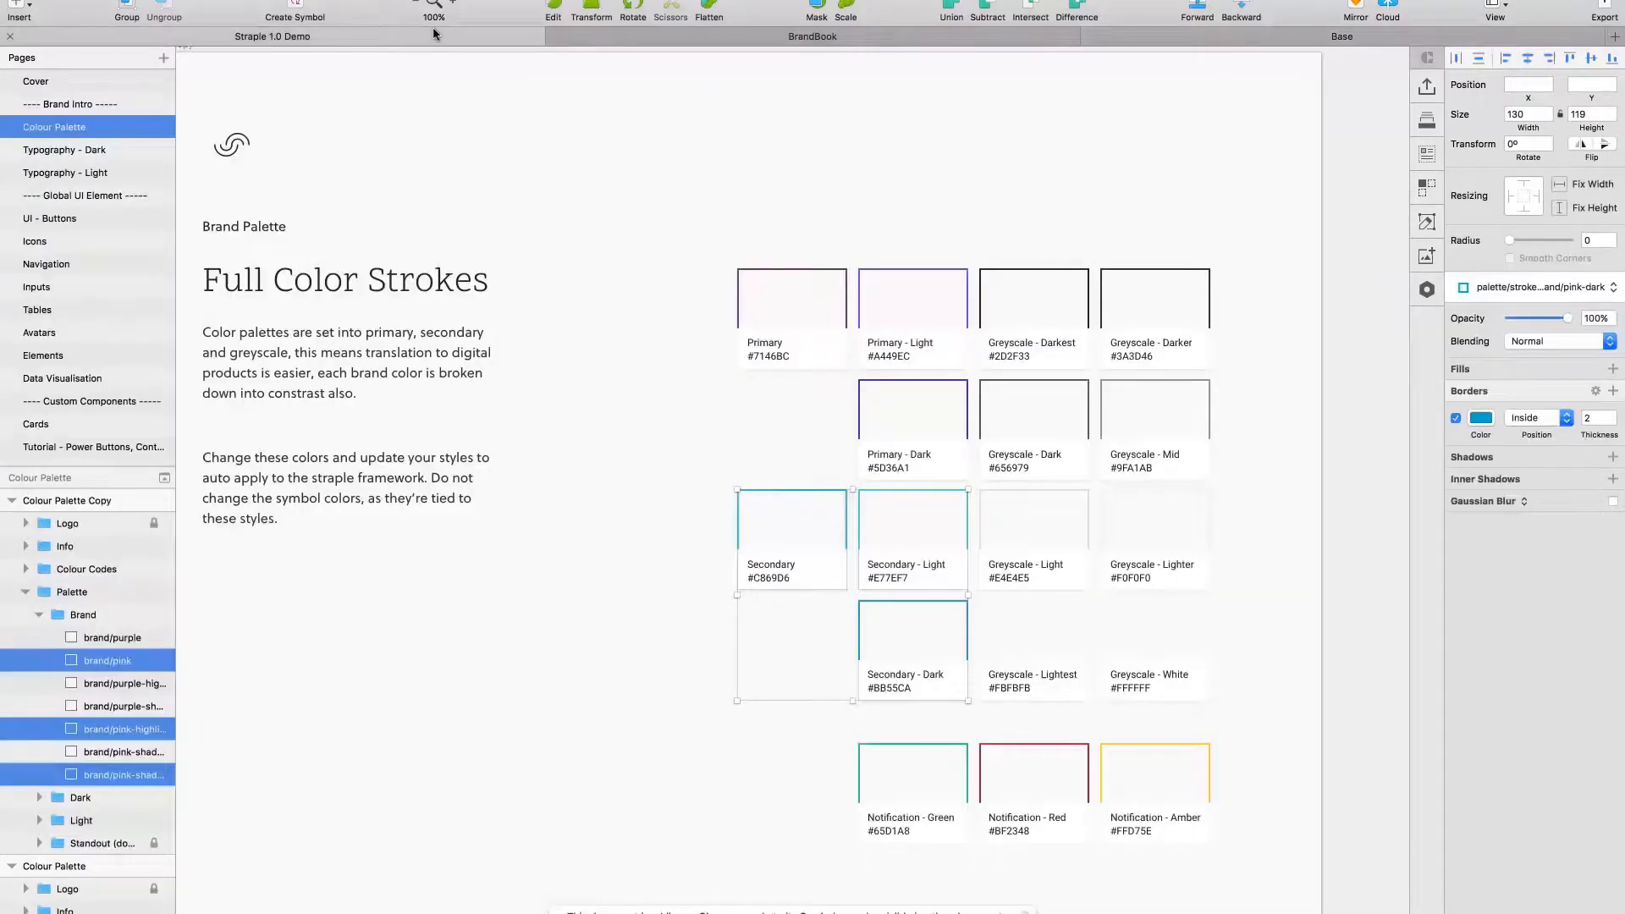
# Step: Return to the Straple 1.0 Demo document and open its Cards page
pyautogui.click(436, 36)
pyautogui.click(116, 423)
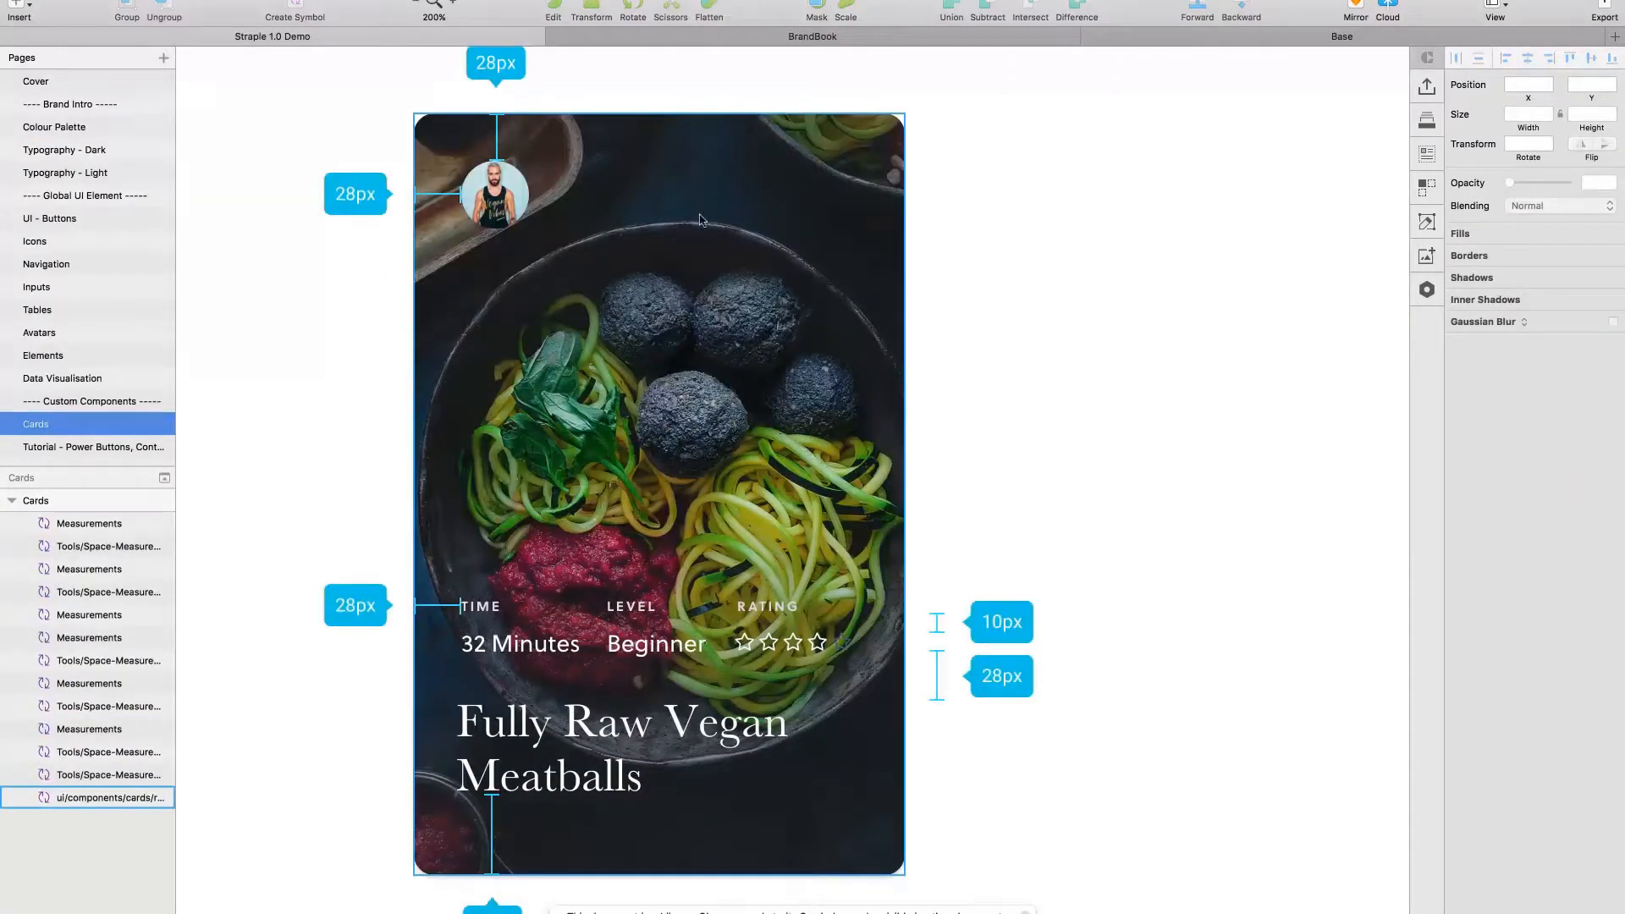
# Step: Try palette/solid/brand/secondary as the image color override of the recipe card's food image
pyautogui.click(666, 320)
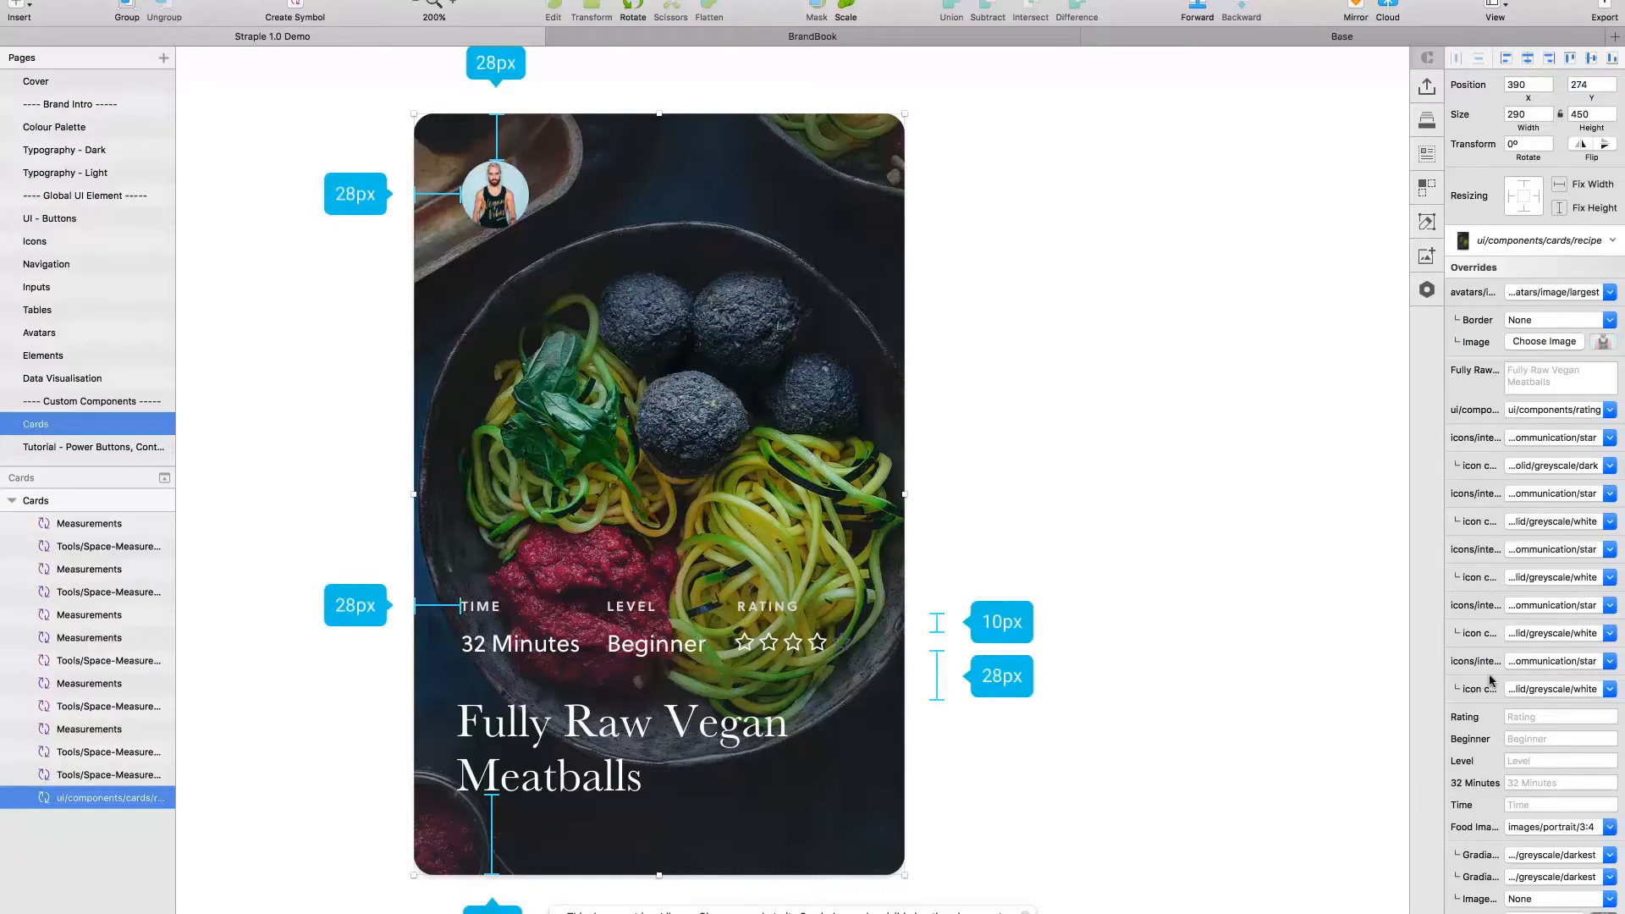
pyautogui.scroll(-5, 1498, 711)
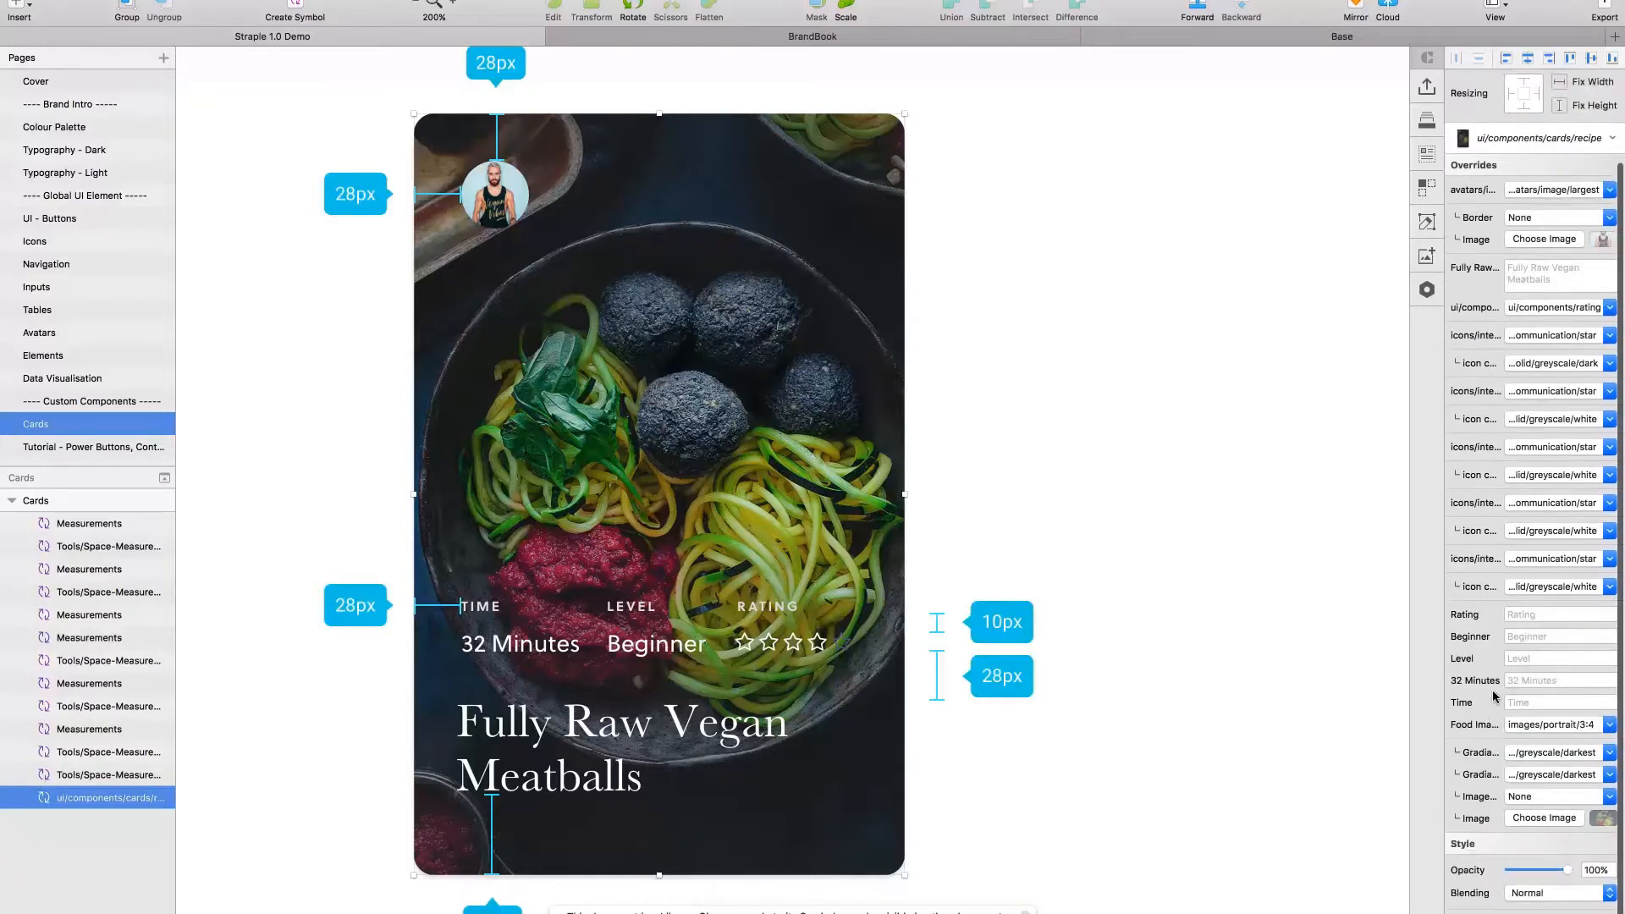
pyautogui.click(1544, 800)
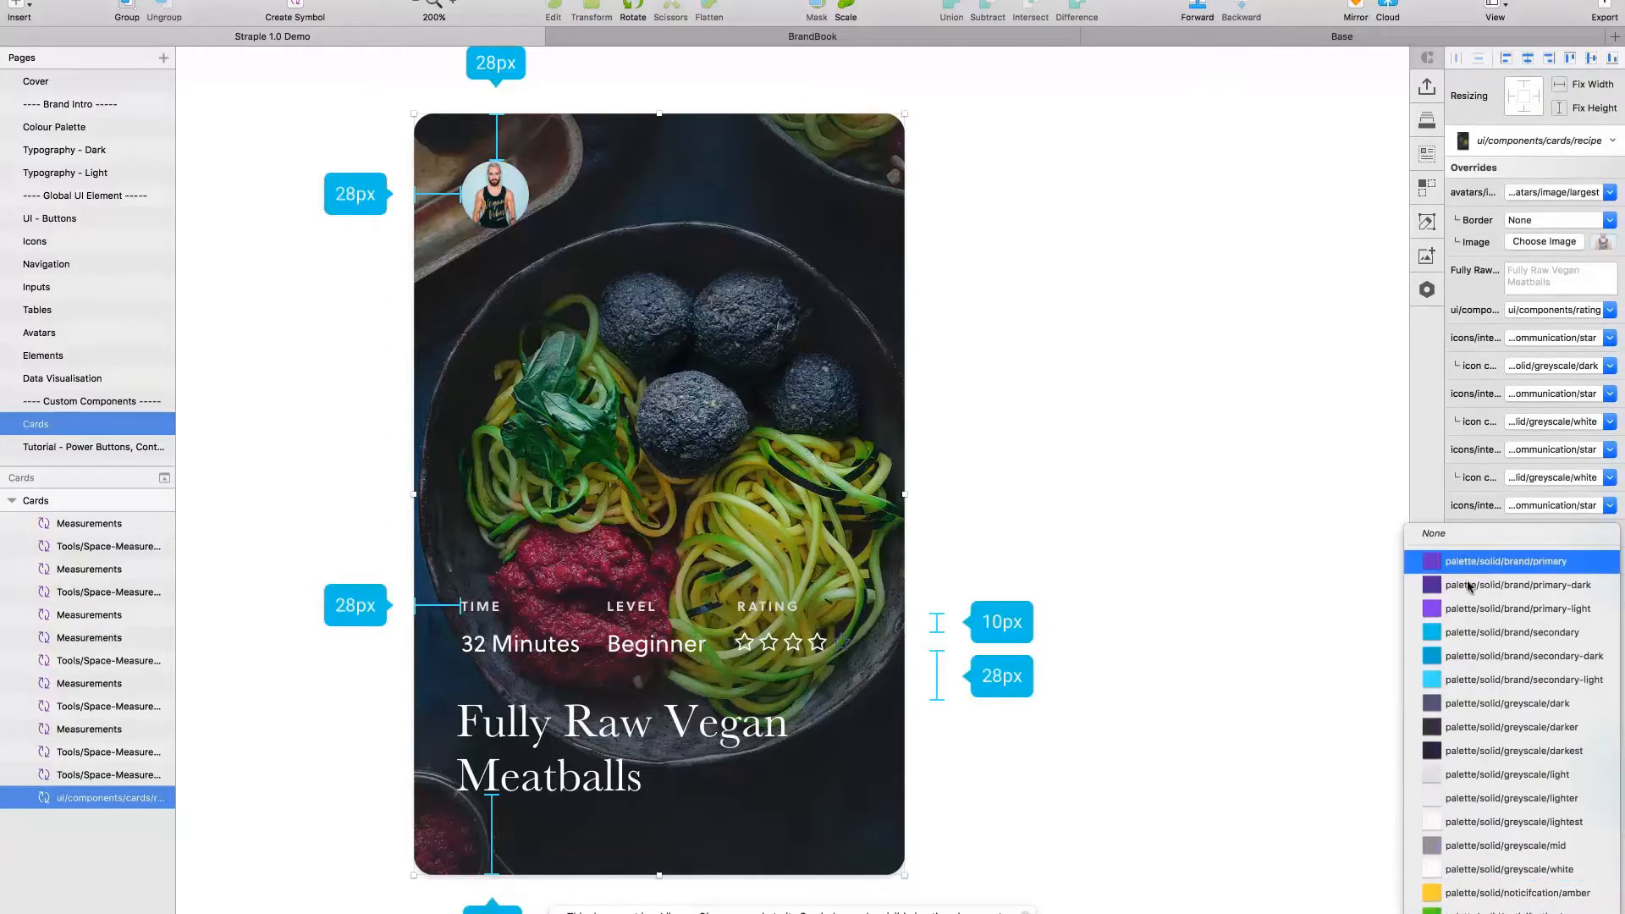
pyautogui.click(1478, 632)
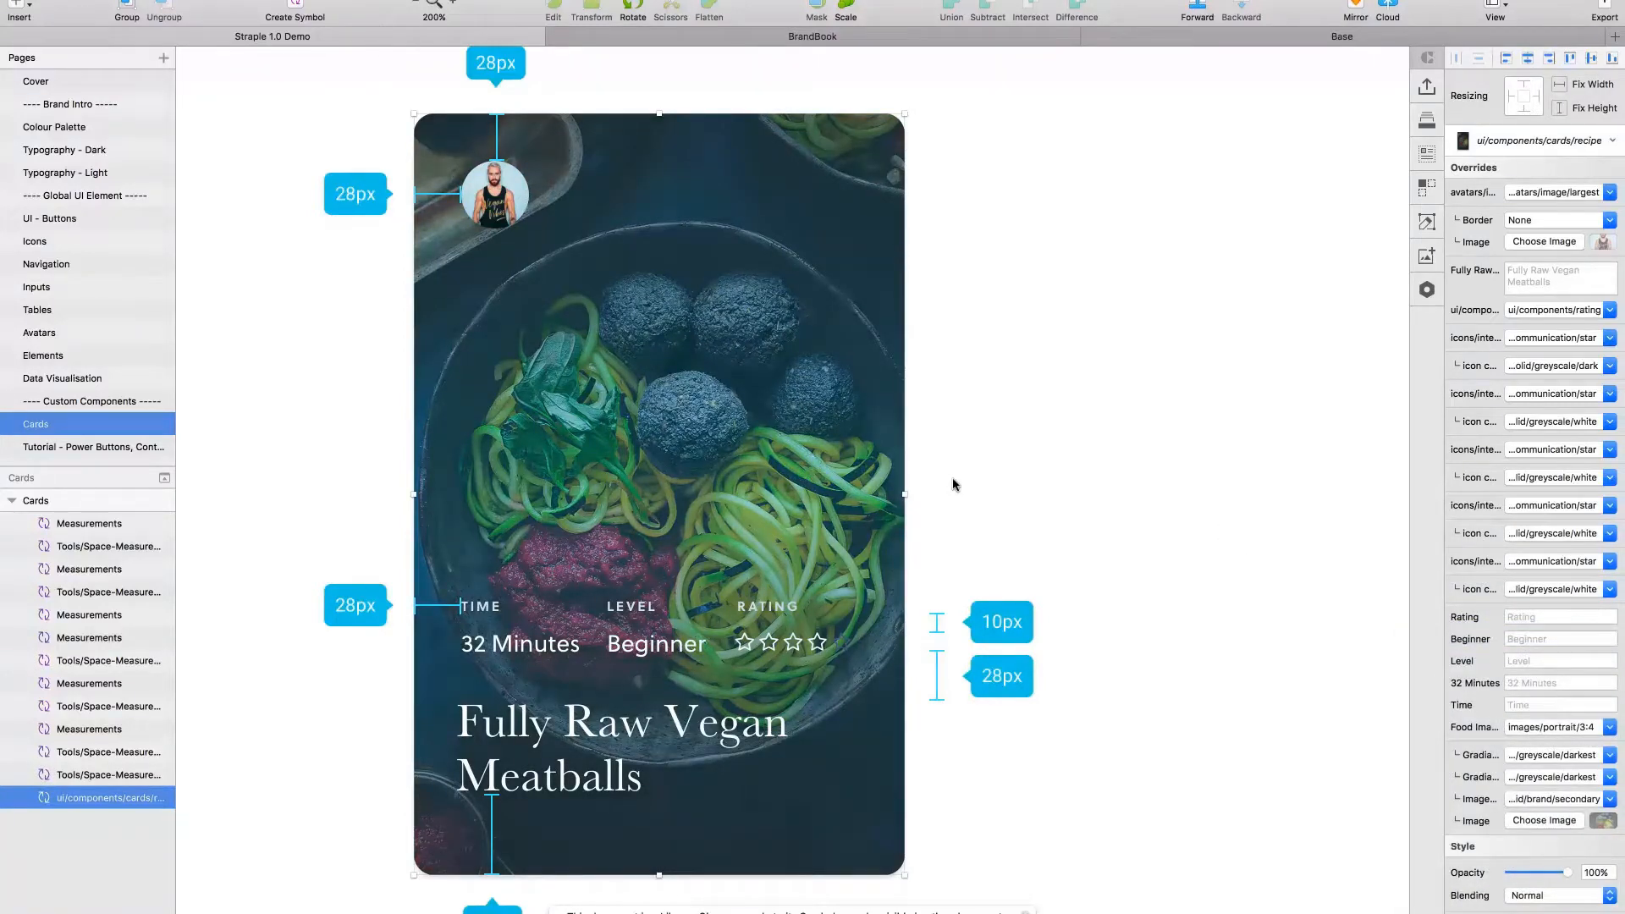
pyautogui.click(1009, 466)
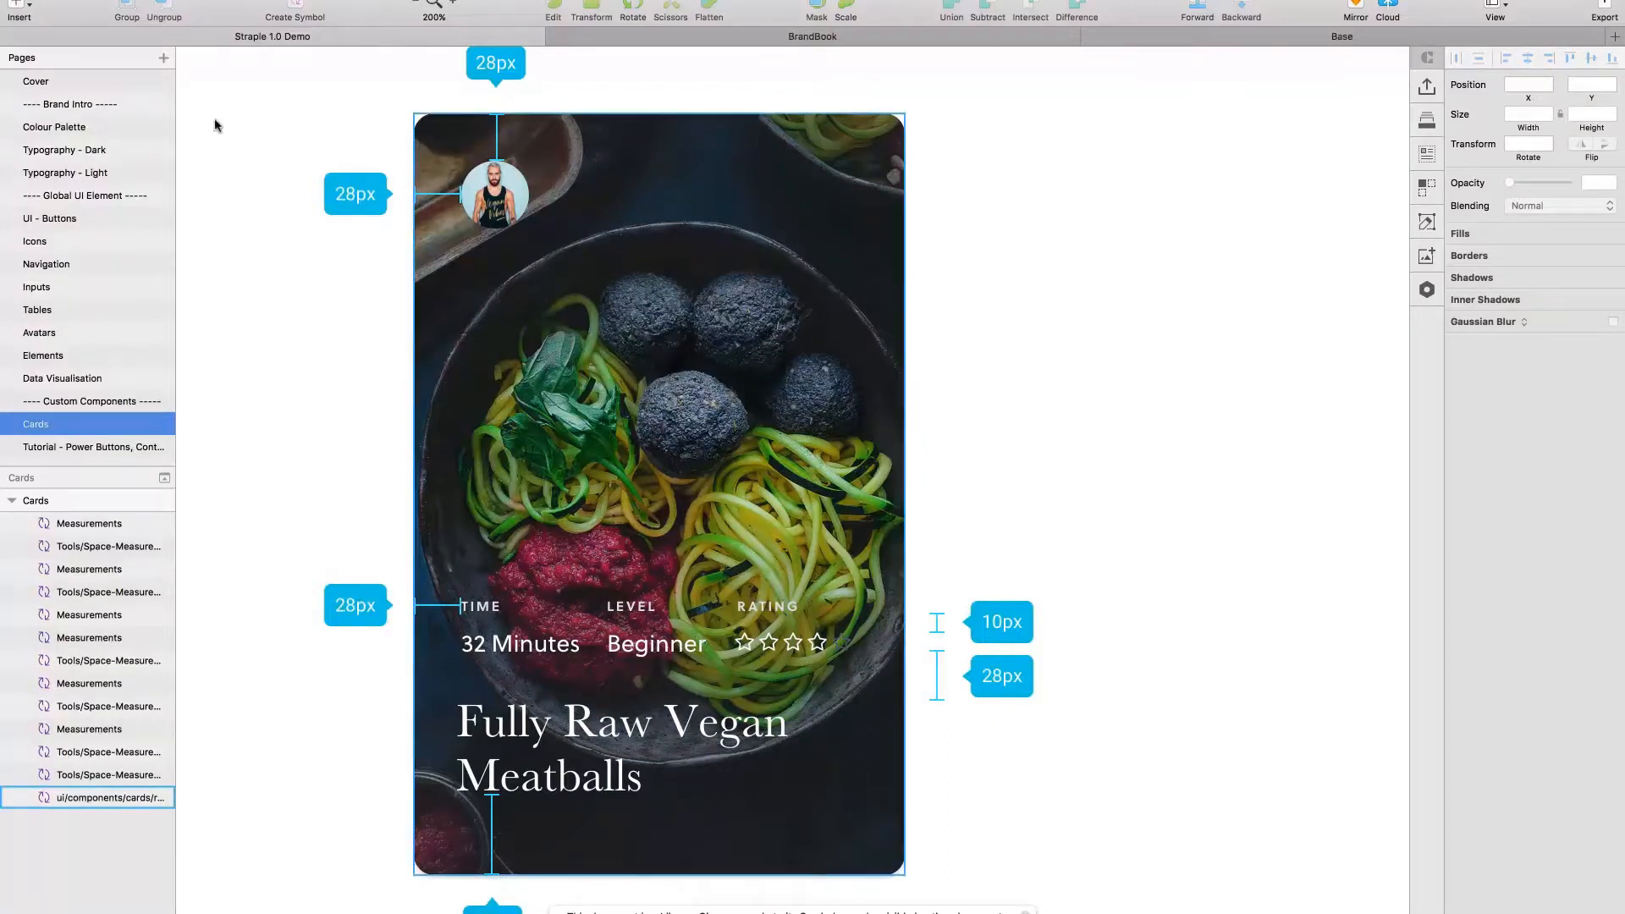
# Step: Insert the palette/solid/greyscale/lighter symbol beside the recipe card and resize it to about 249 by 454
pyautogui.click(19, 12)
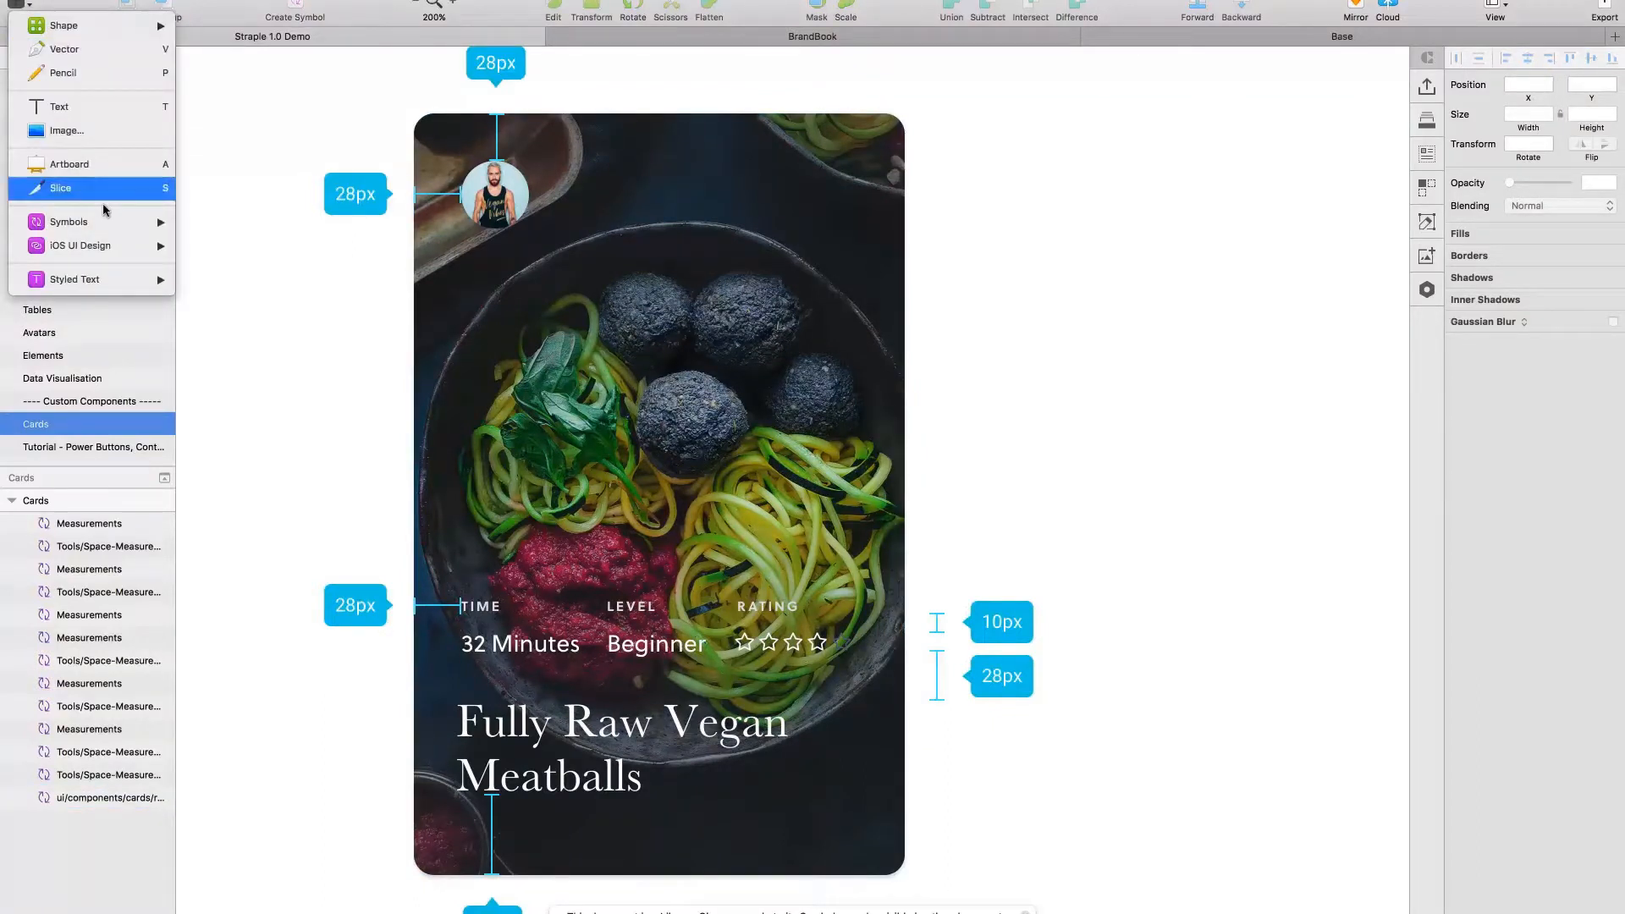
pyautogui.moveTo(101, 222)
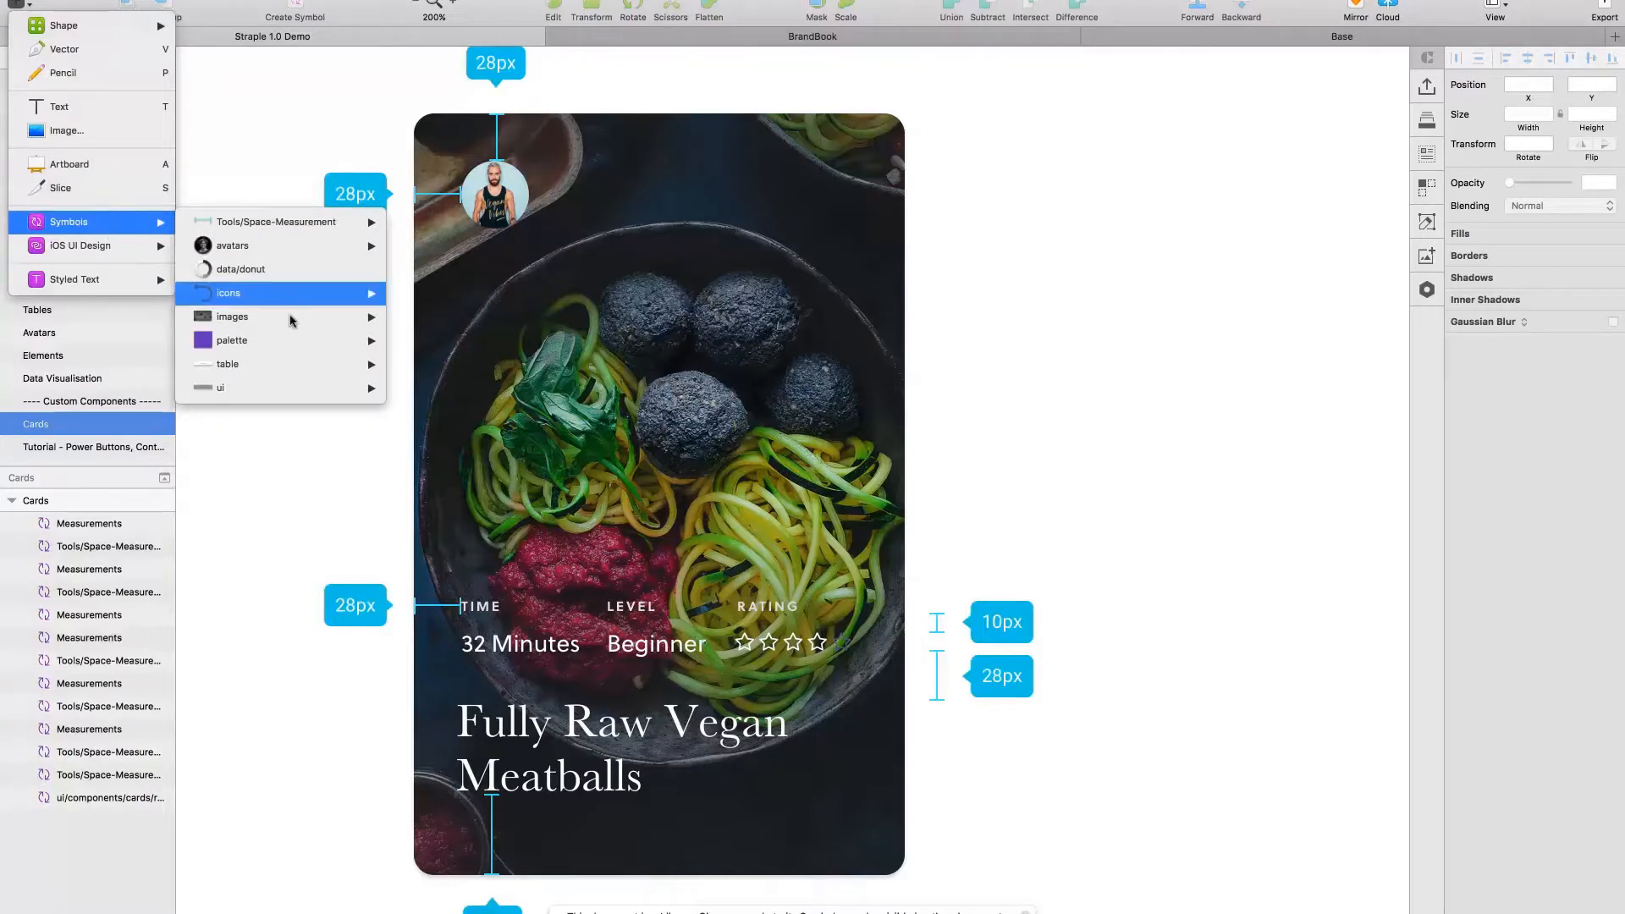
pyautogui.moveTo(292, 339)
pyautogui.moveTo(487, 339)
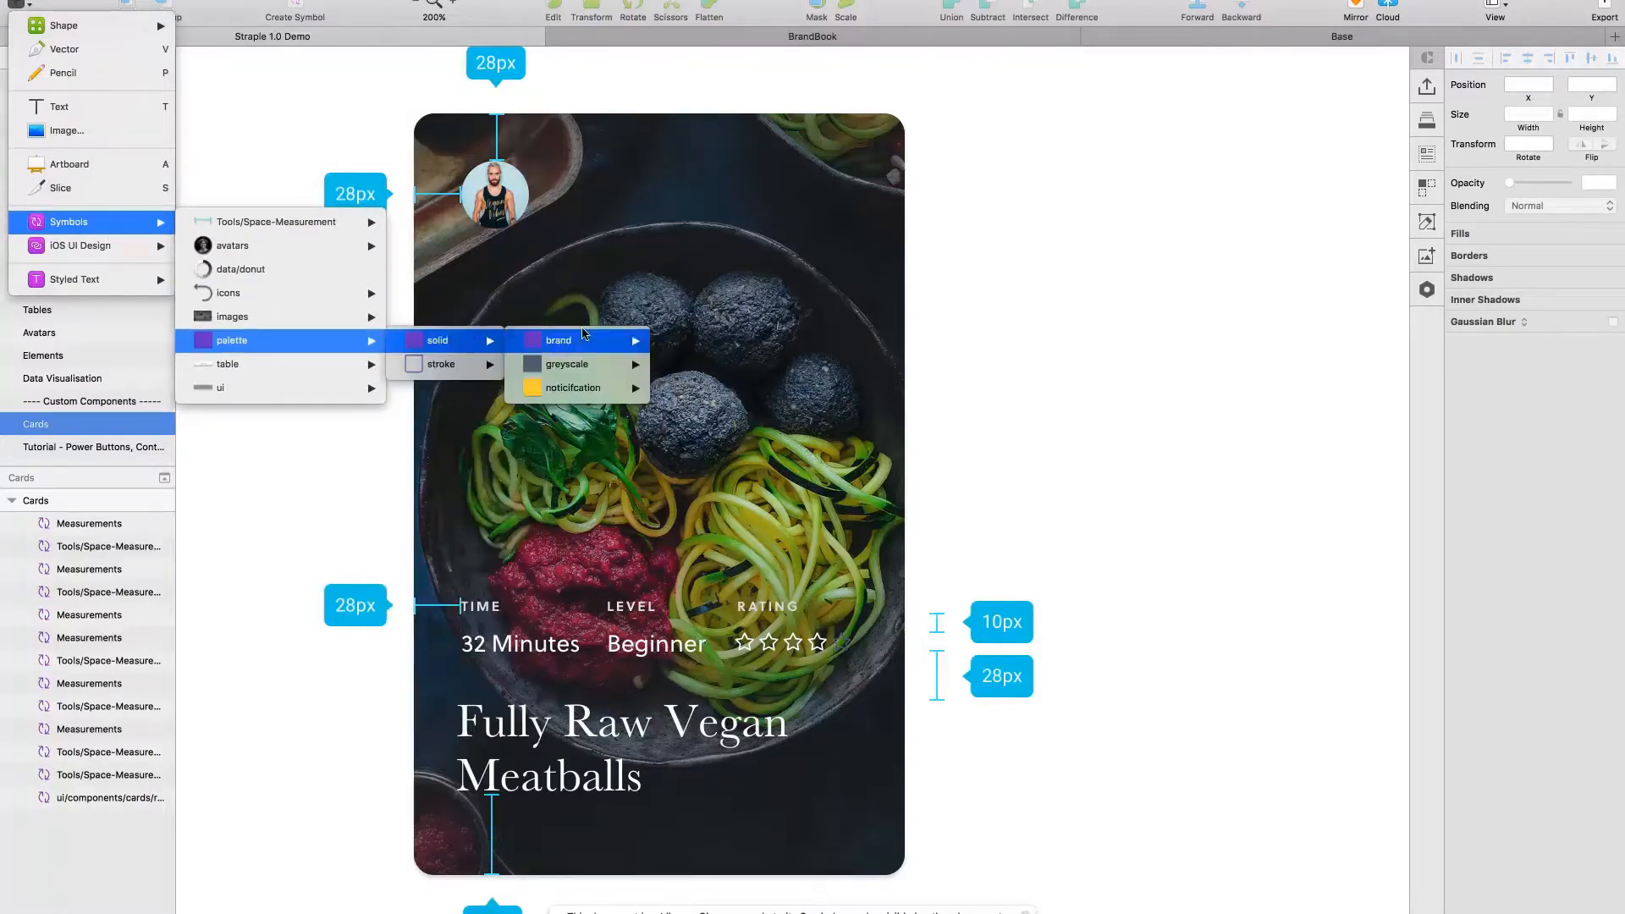
pyautogui.moveTo(583, 364)
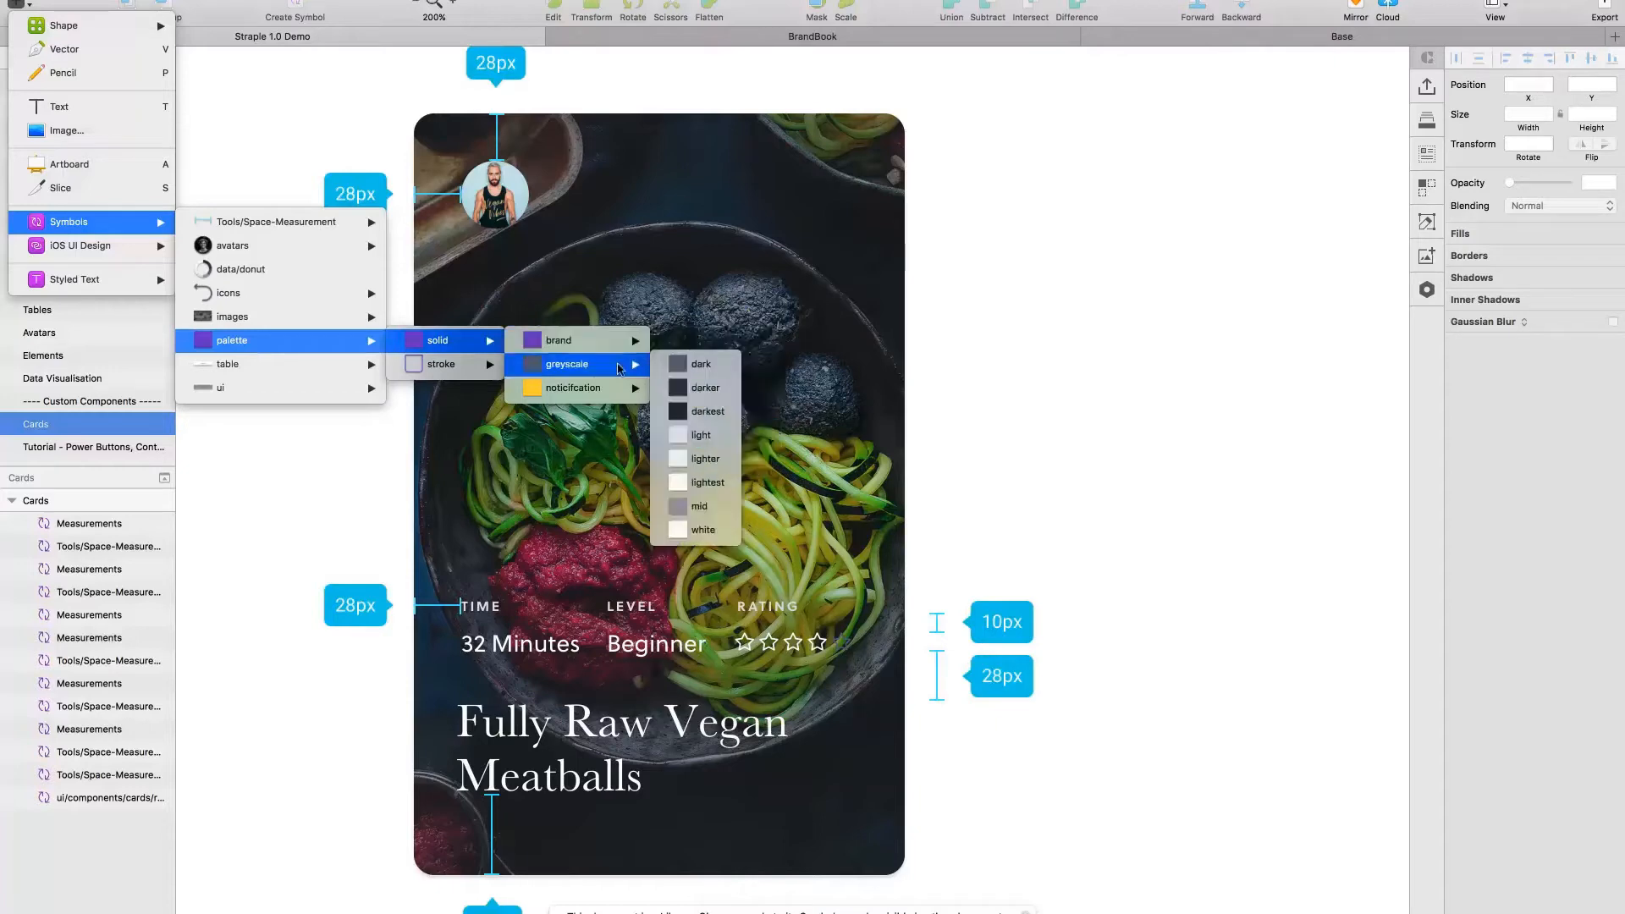
pyautogui.click(1063, 190)
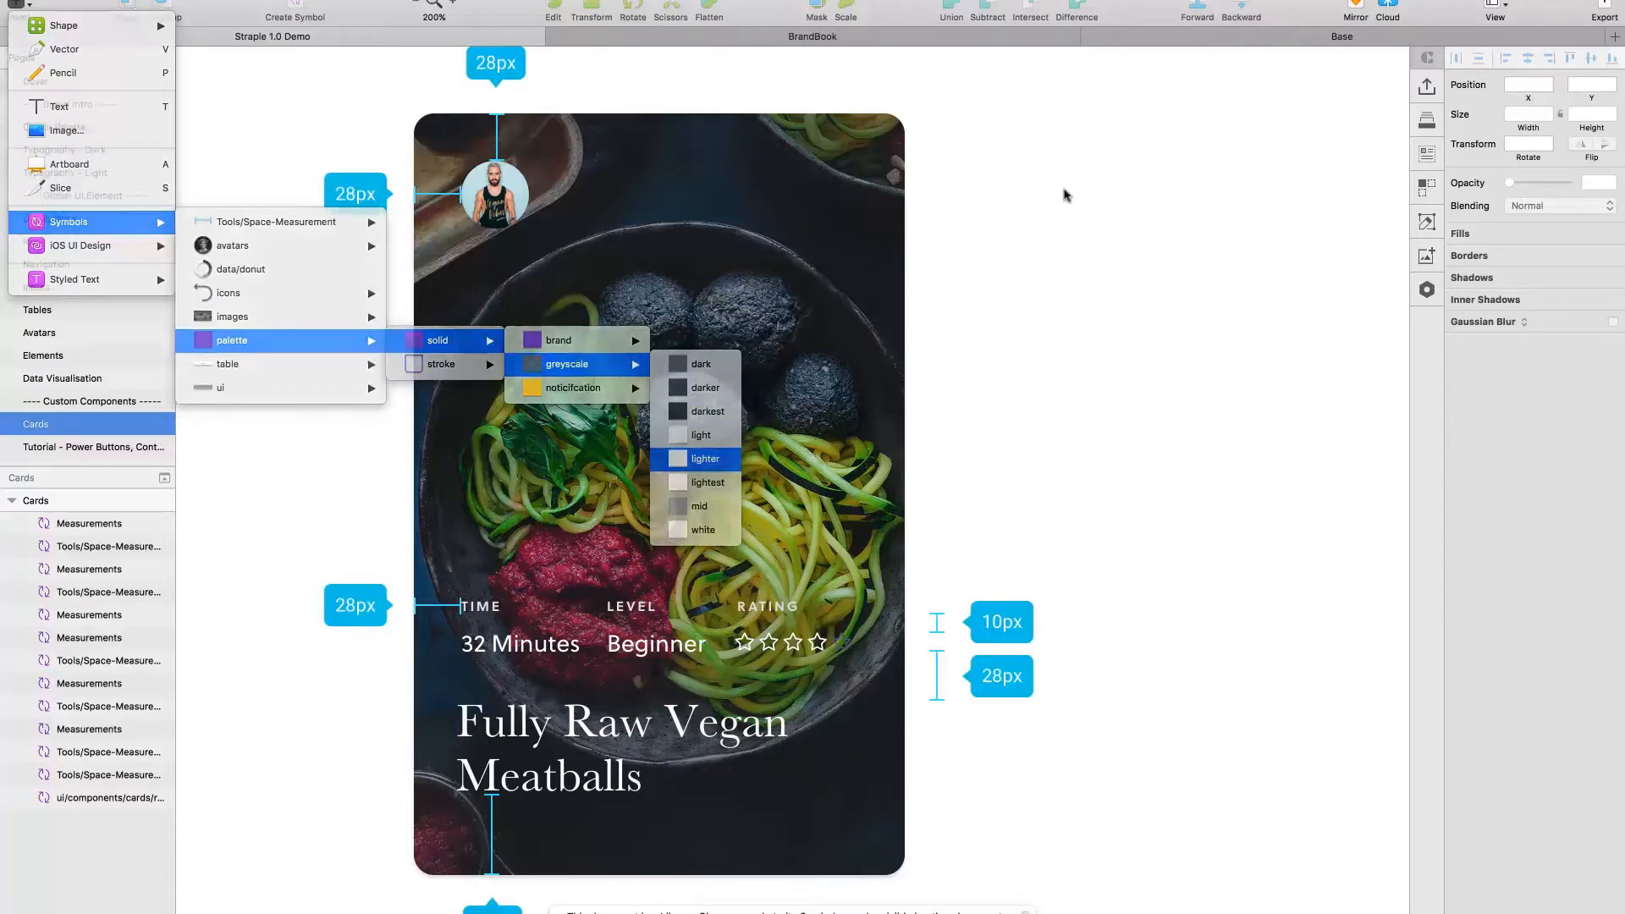
pyautogui.hscroll(5, 1166, 260)
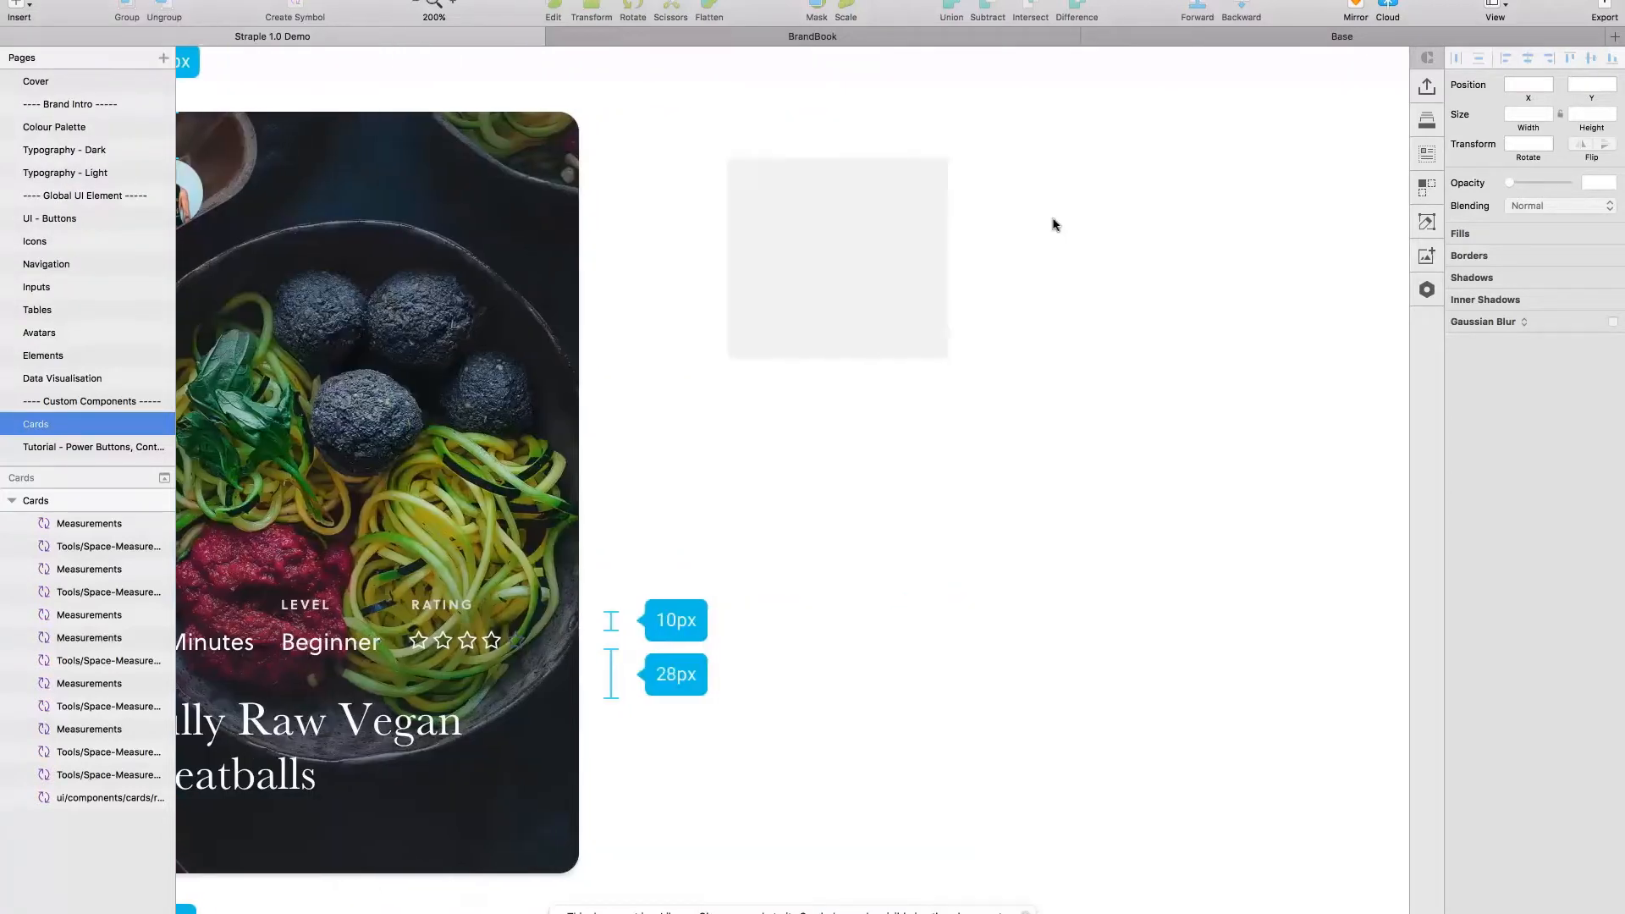
pyautogui.click(1028, 206)
pyautogui.moveTo(1134, 304); pyautogui.dragTo(1339, 873)
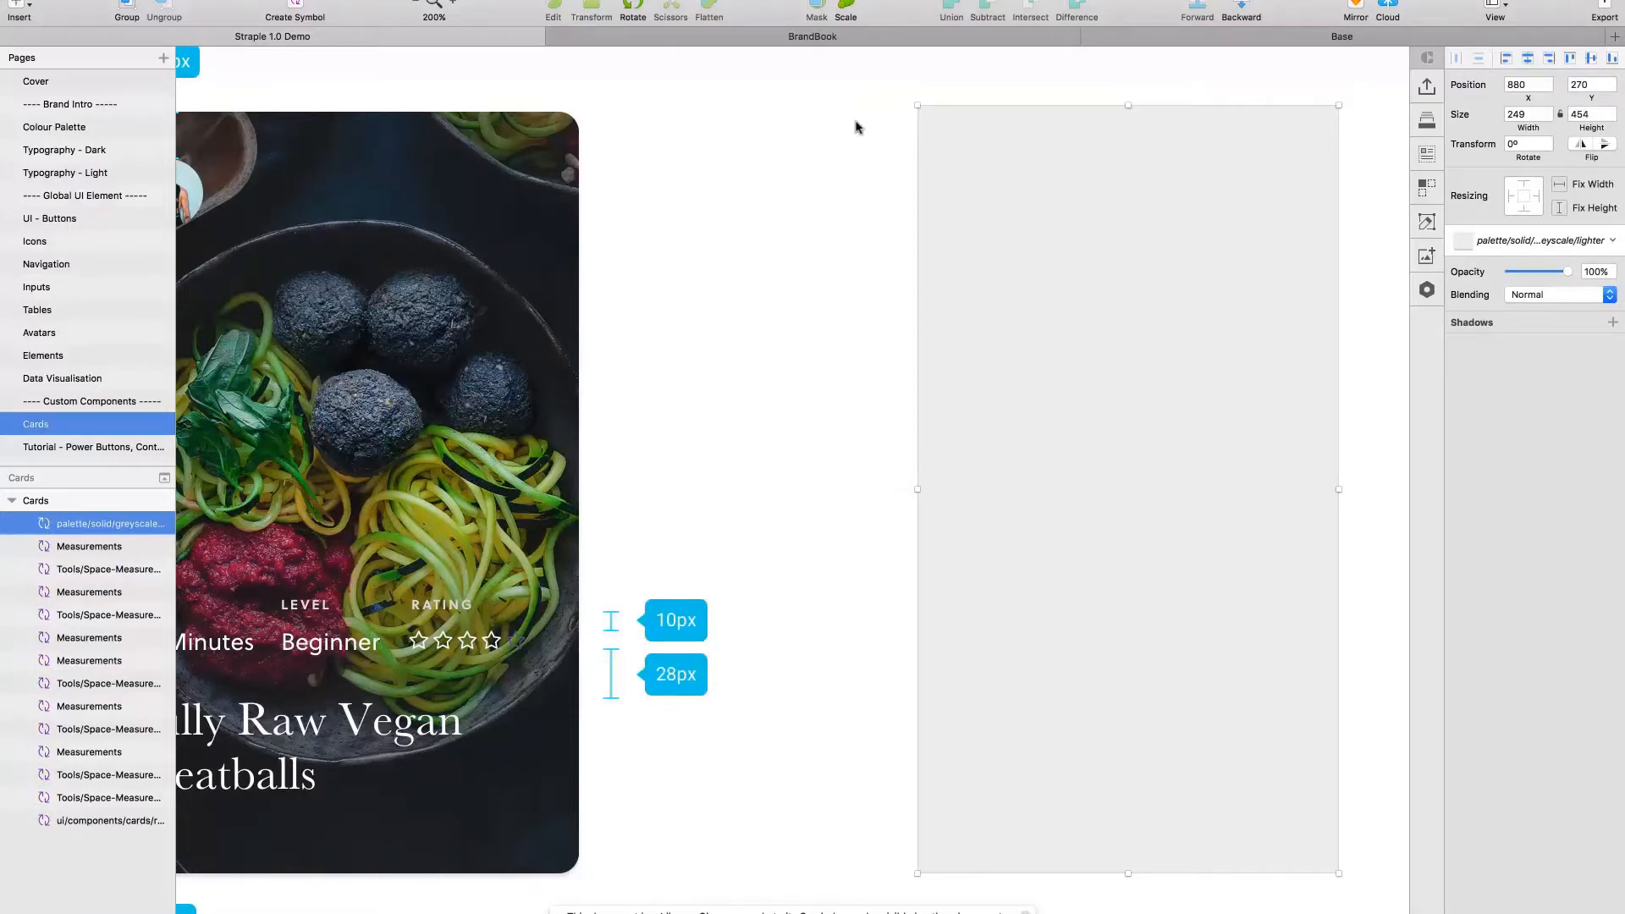
# Step: Insert the palette/stroke/square/greyscale/mid symbol over the grey card rectangle and resize it to 249 by 454 to match
pyautogui.hscroll(3, 899, 241)
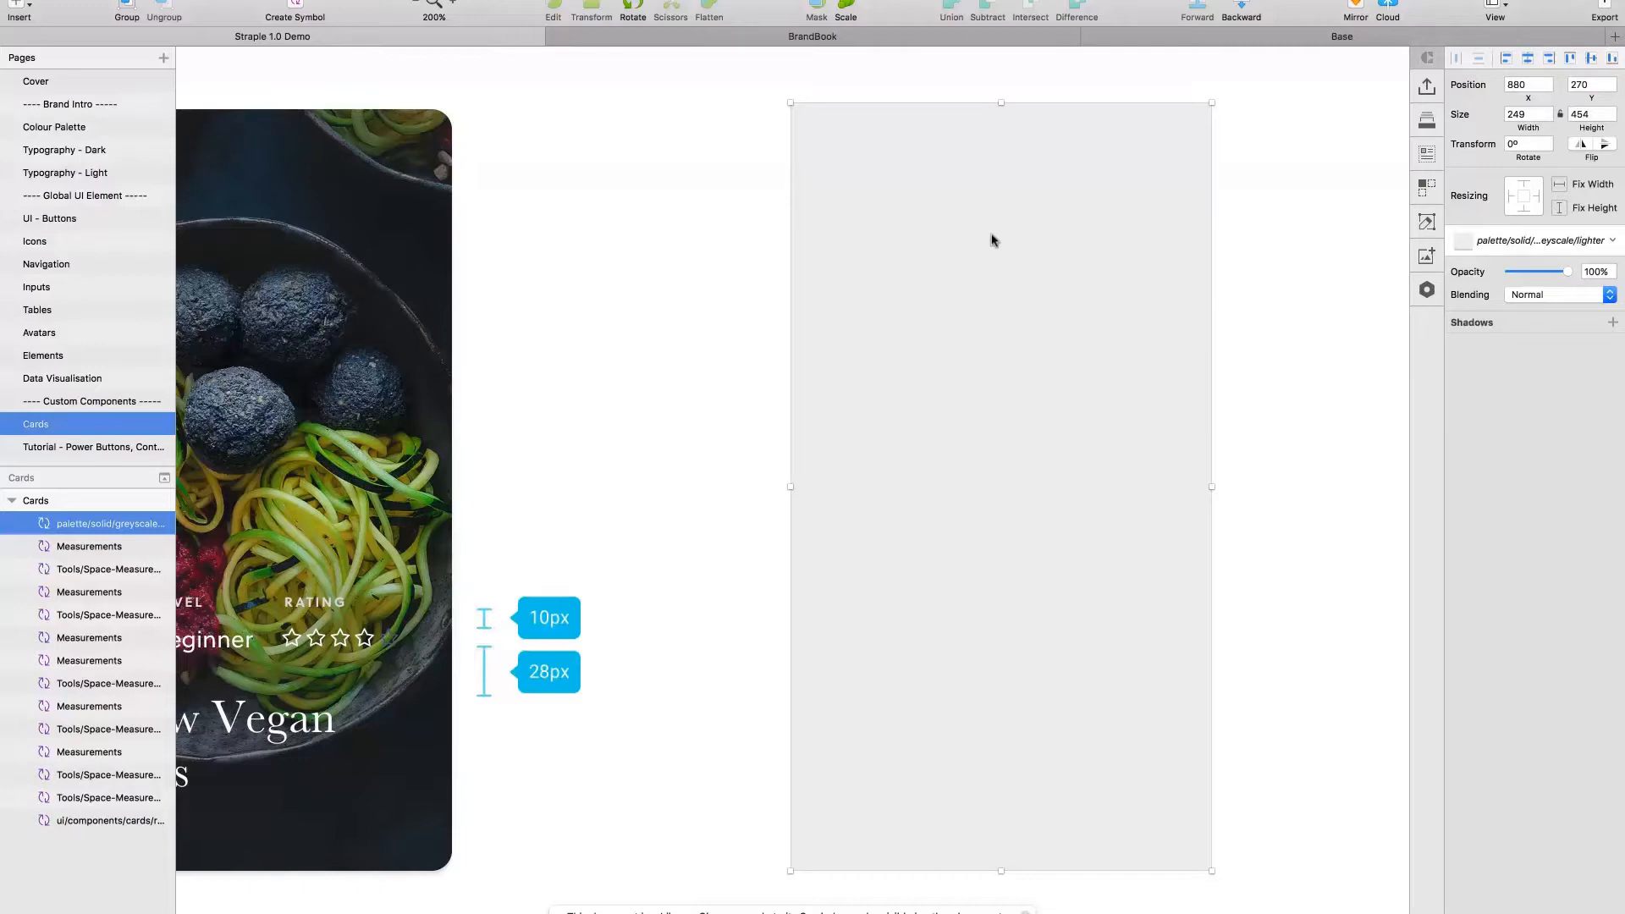
pyautogui.hscroll(4, 993, 240)
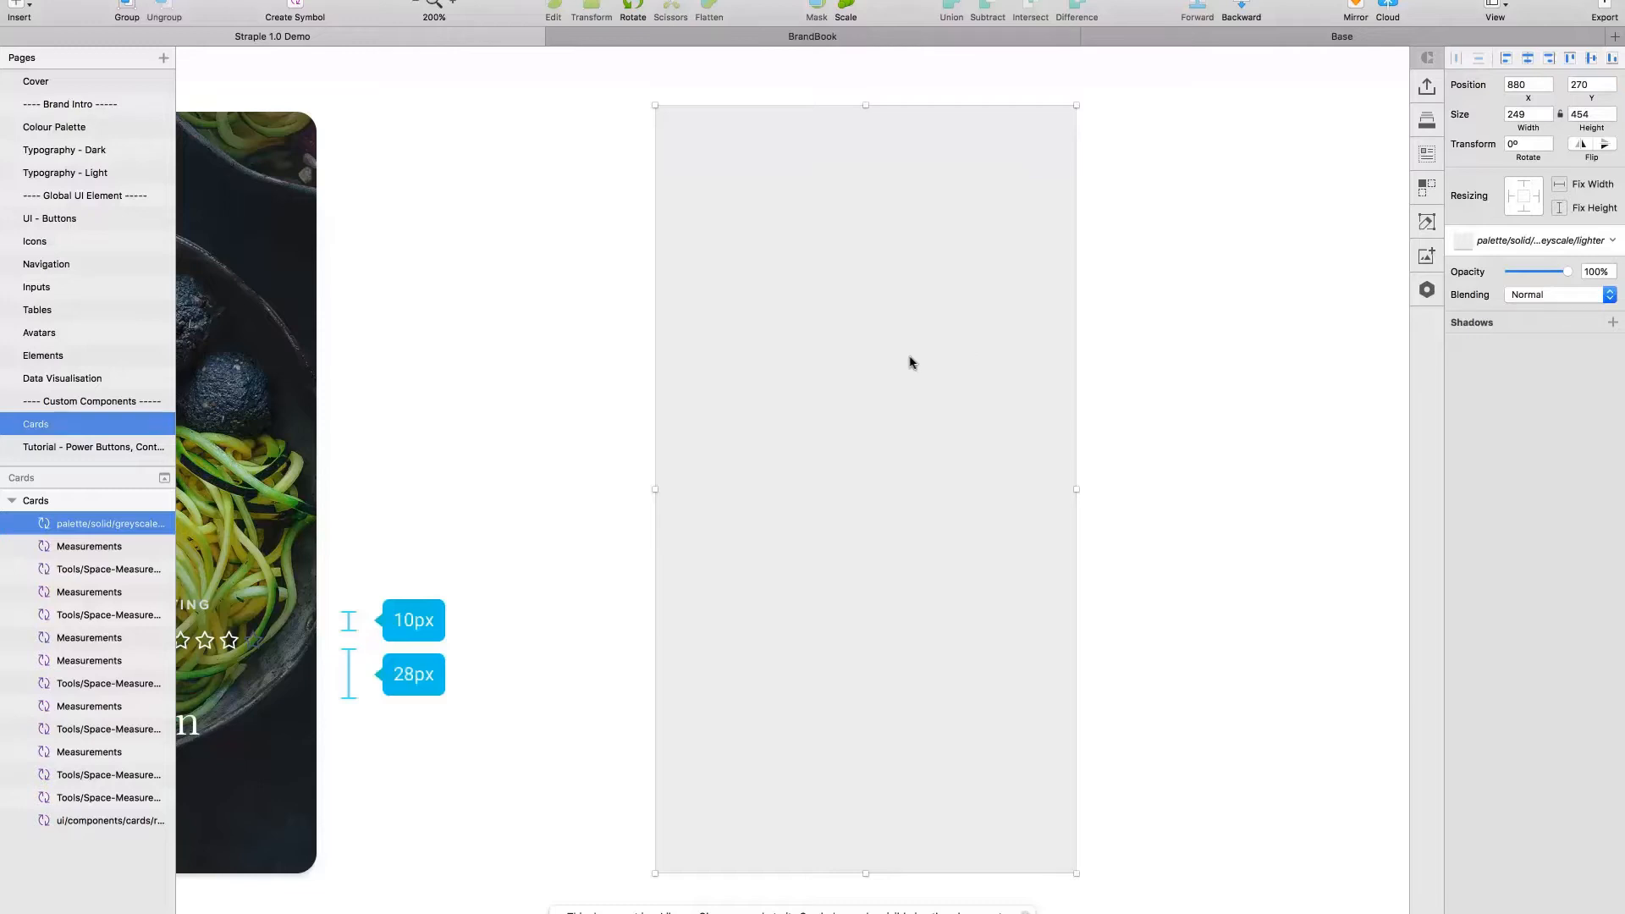
pyautogui.click(27, 7)
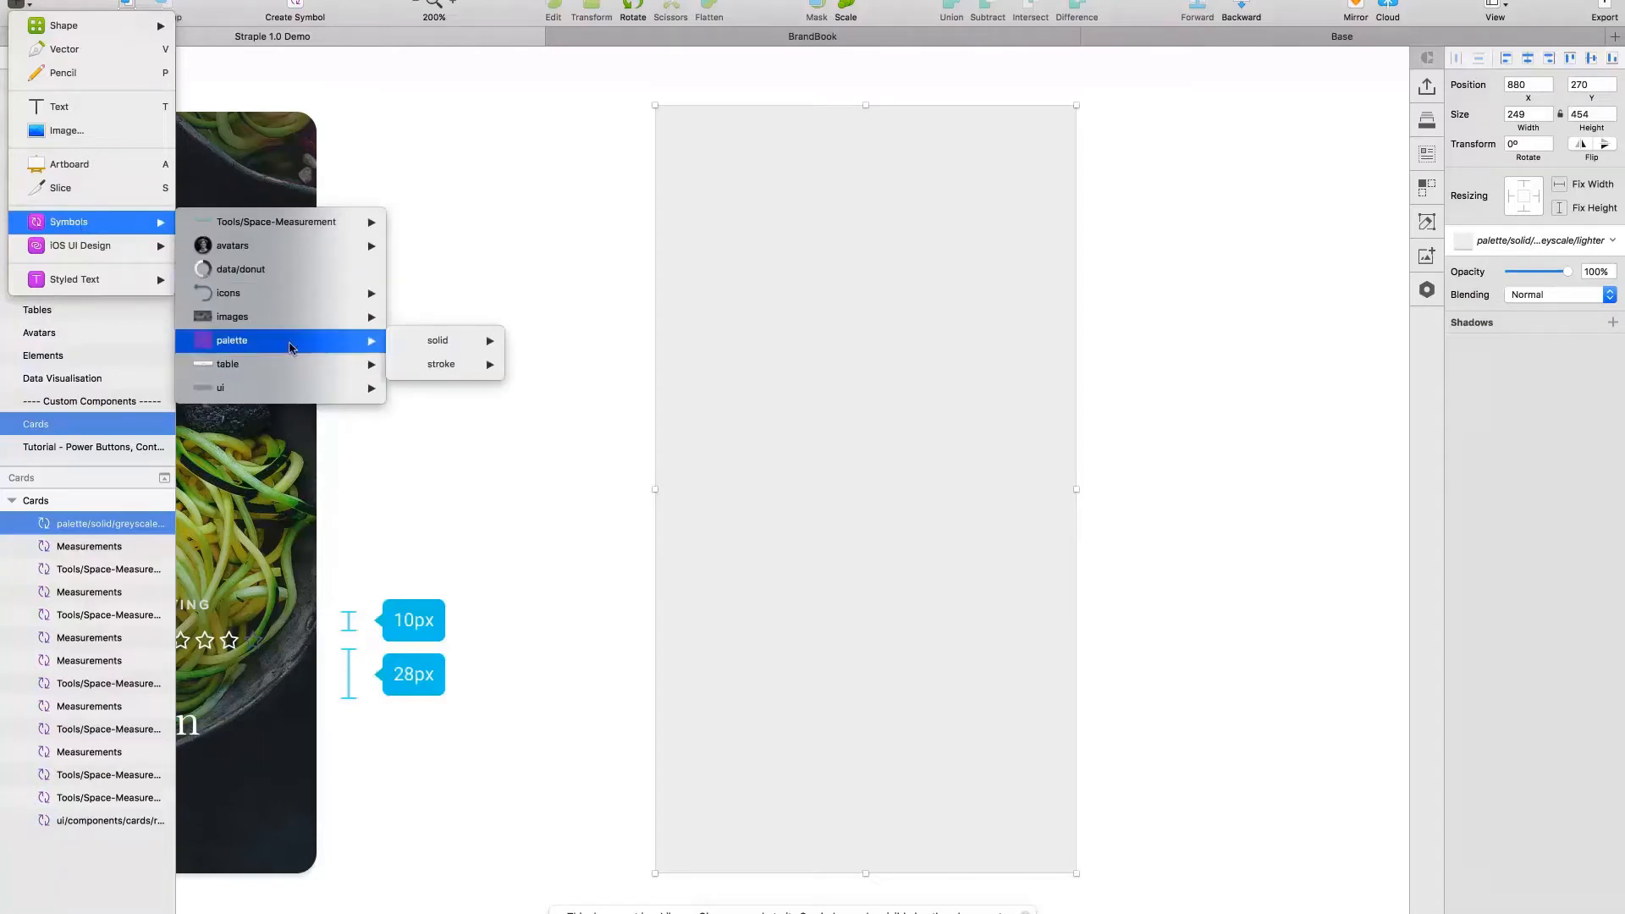
pyautogui.moveTo(439, 364)
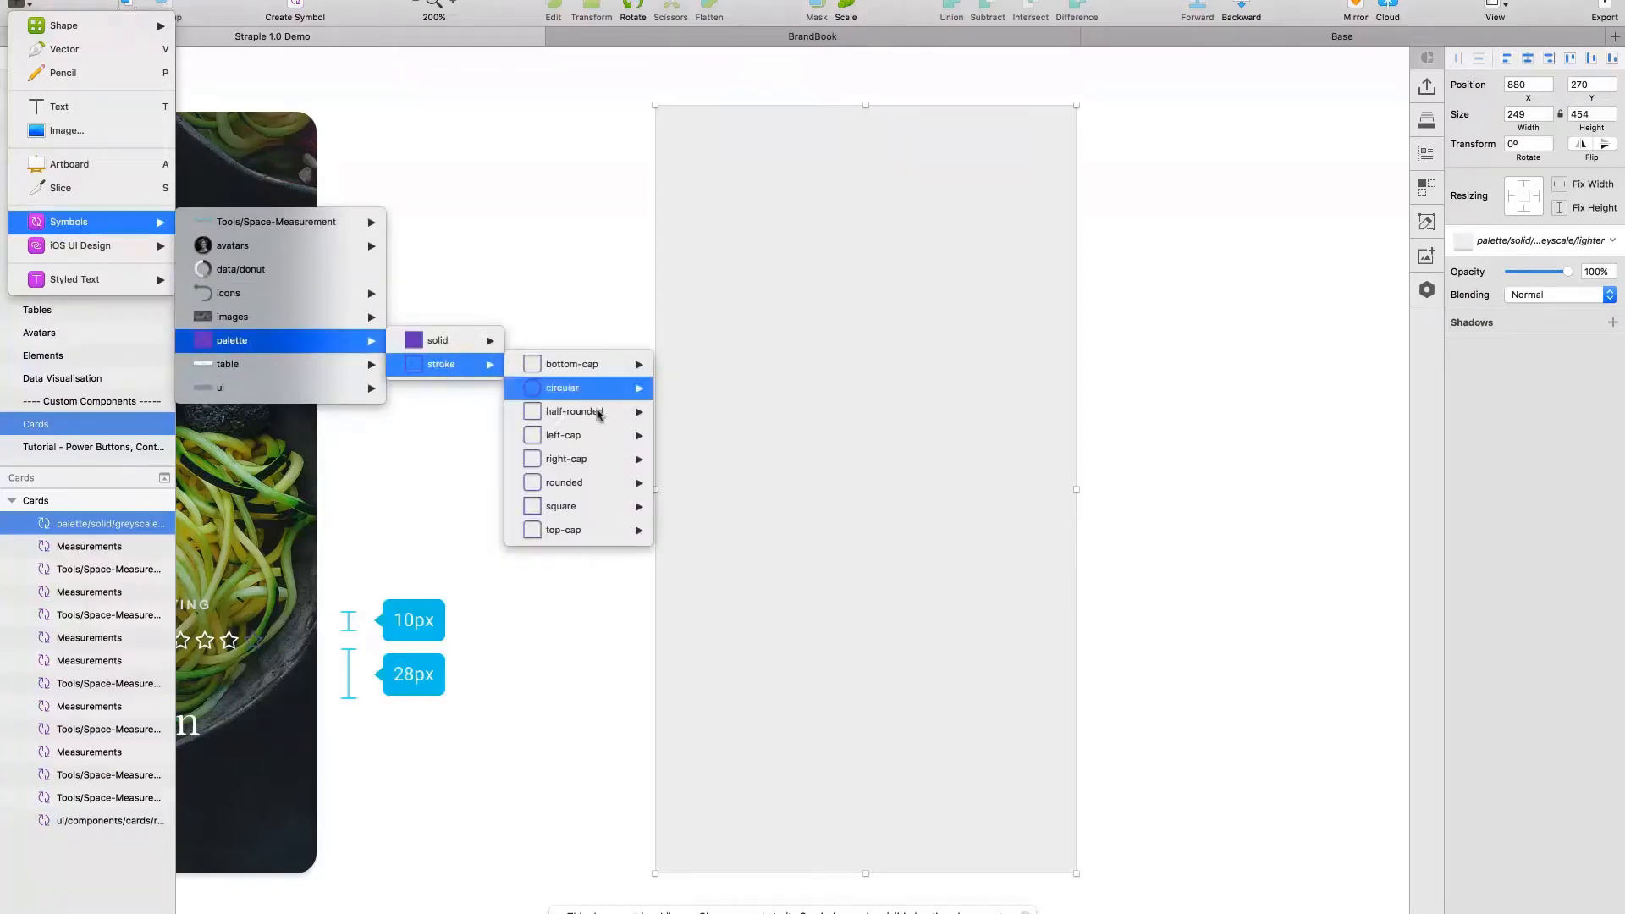
pyautogui.moveTo(590, 508)
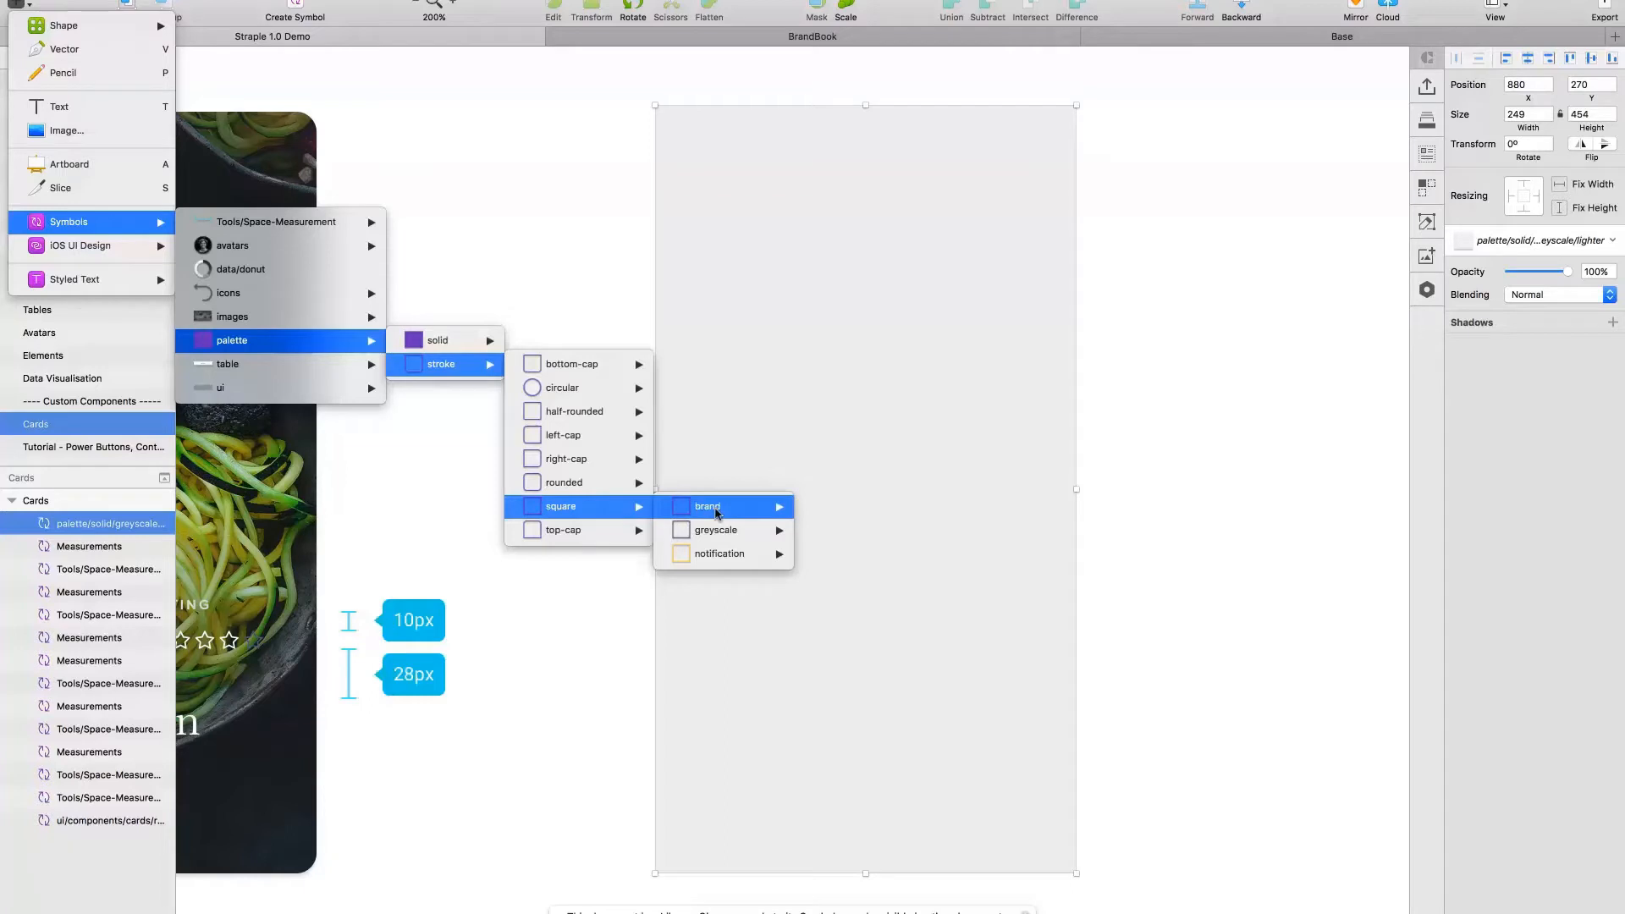
pyautogui.moveTo(725, 531)
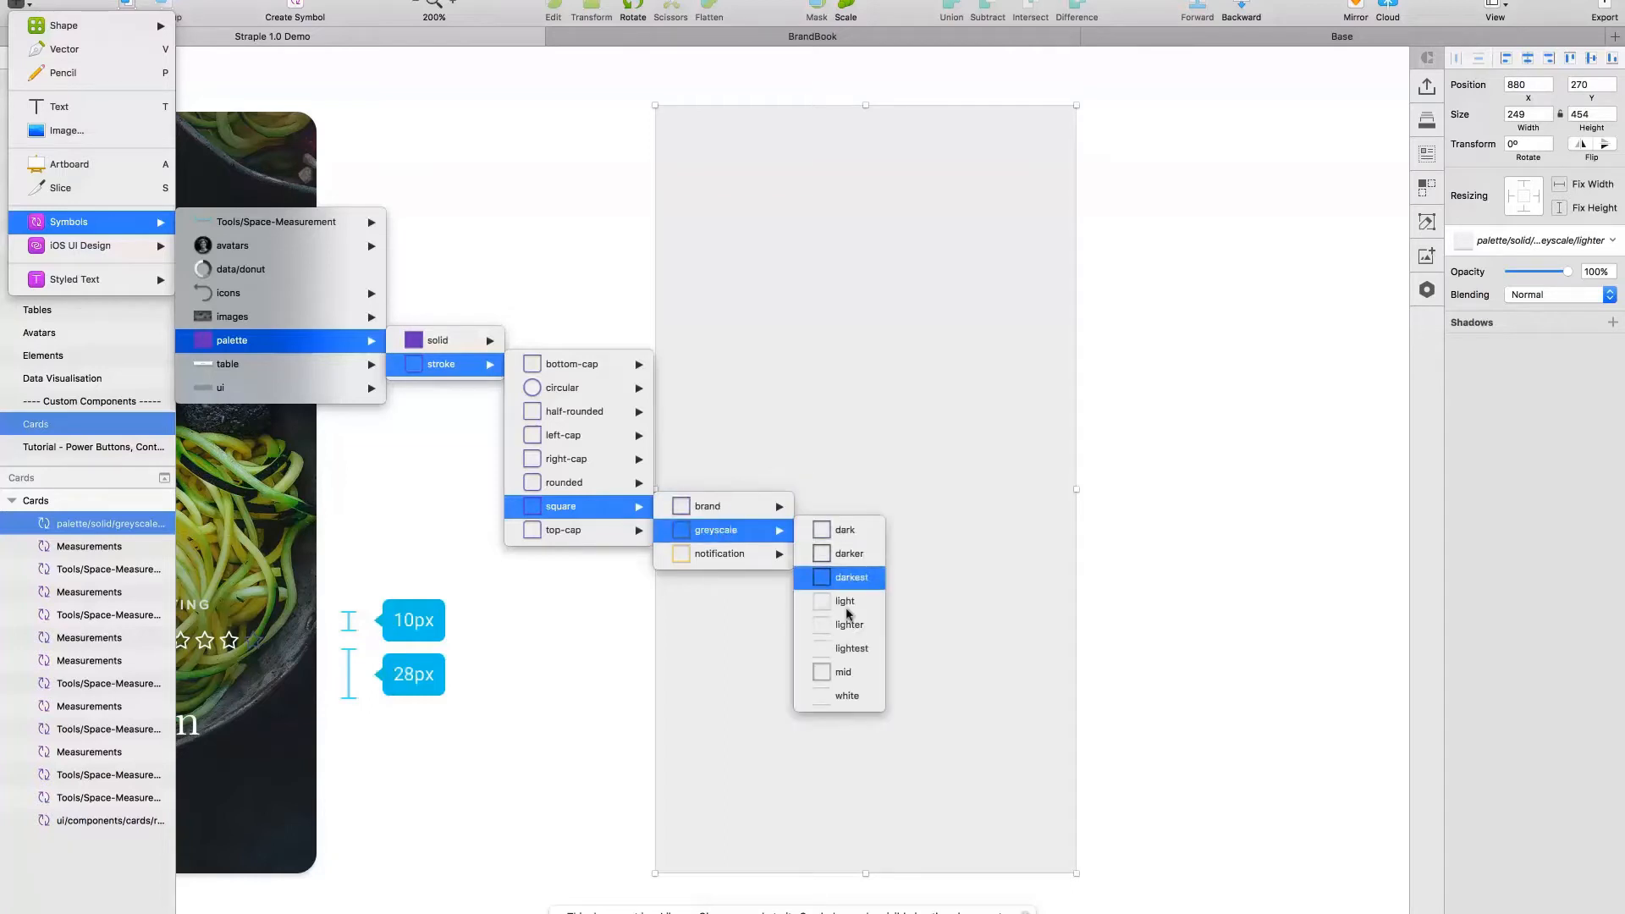
pyautogui.click(851, 663)
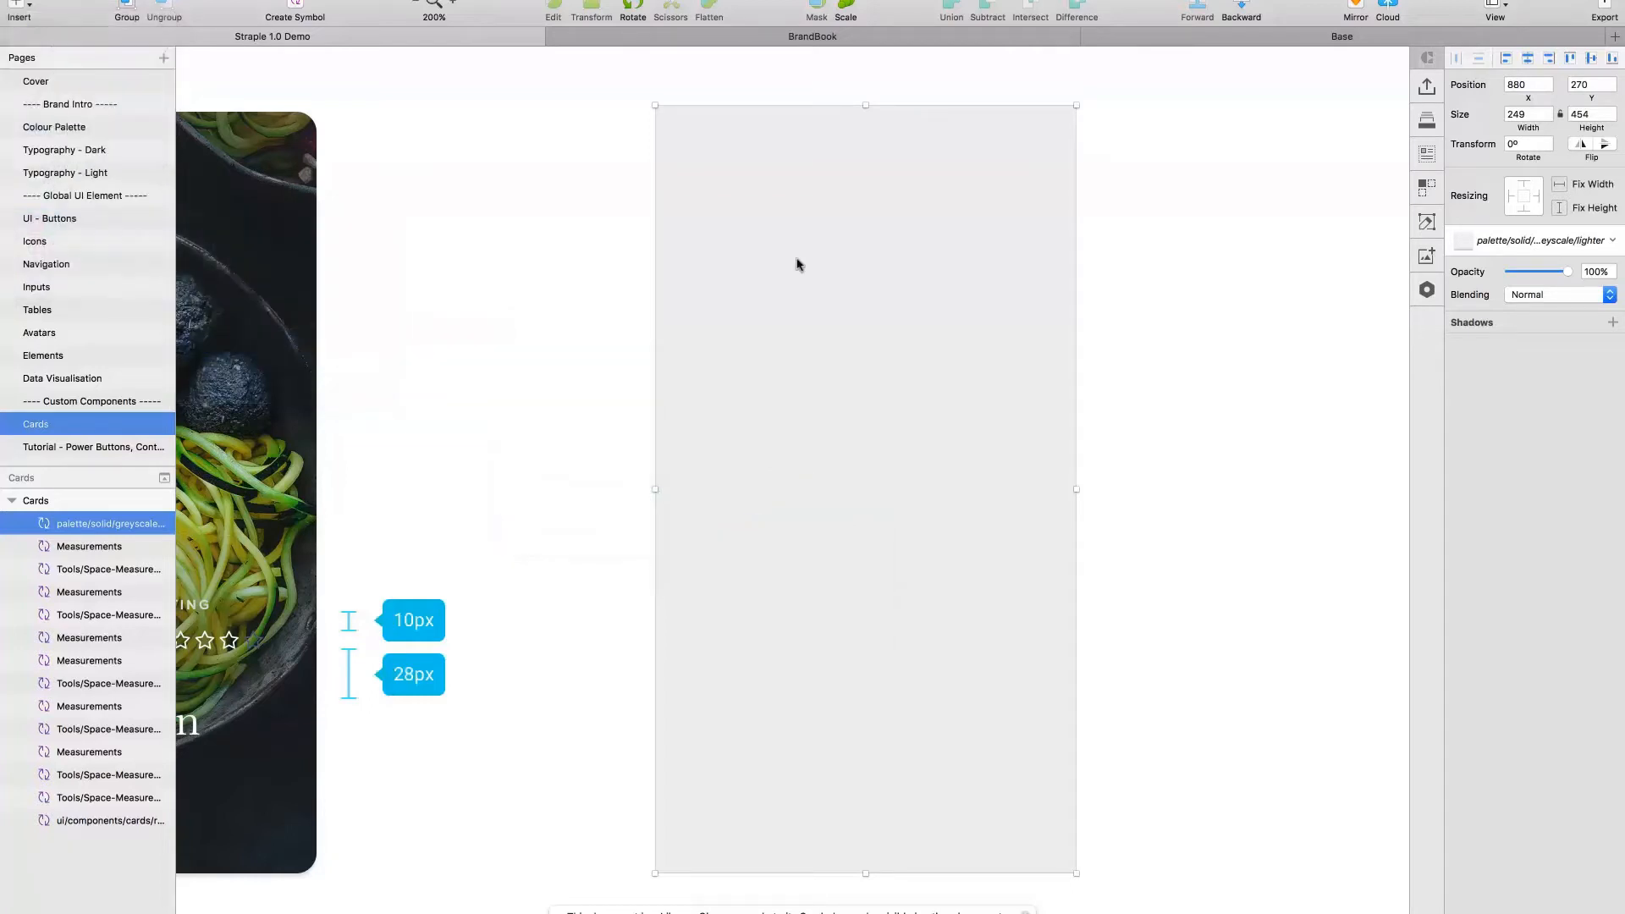
pyautogui.click(797, 260)
pyautogui.moveTo(785, 253)
pyautogui.mouseDown()
pyautogui.moveTo(678, 131)
pyautogui.moveTo(950, 686)
pyautogui.moveTo(1092, 883)
pyautogui.moveTo(1074, 875)
pyautogui.mouseUp()
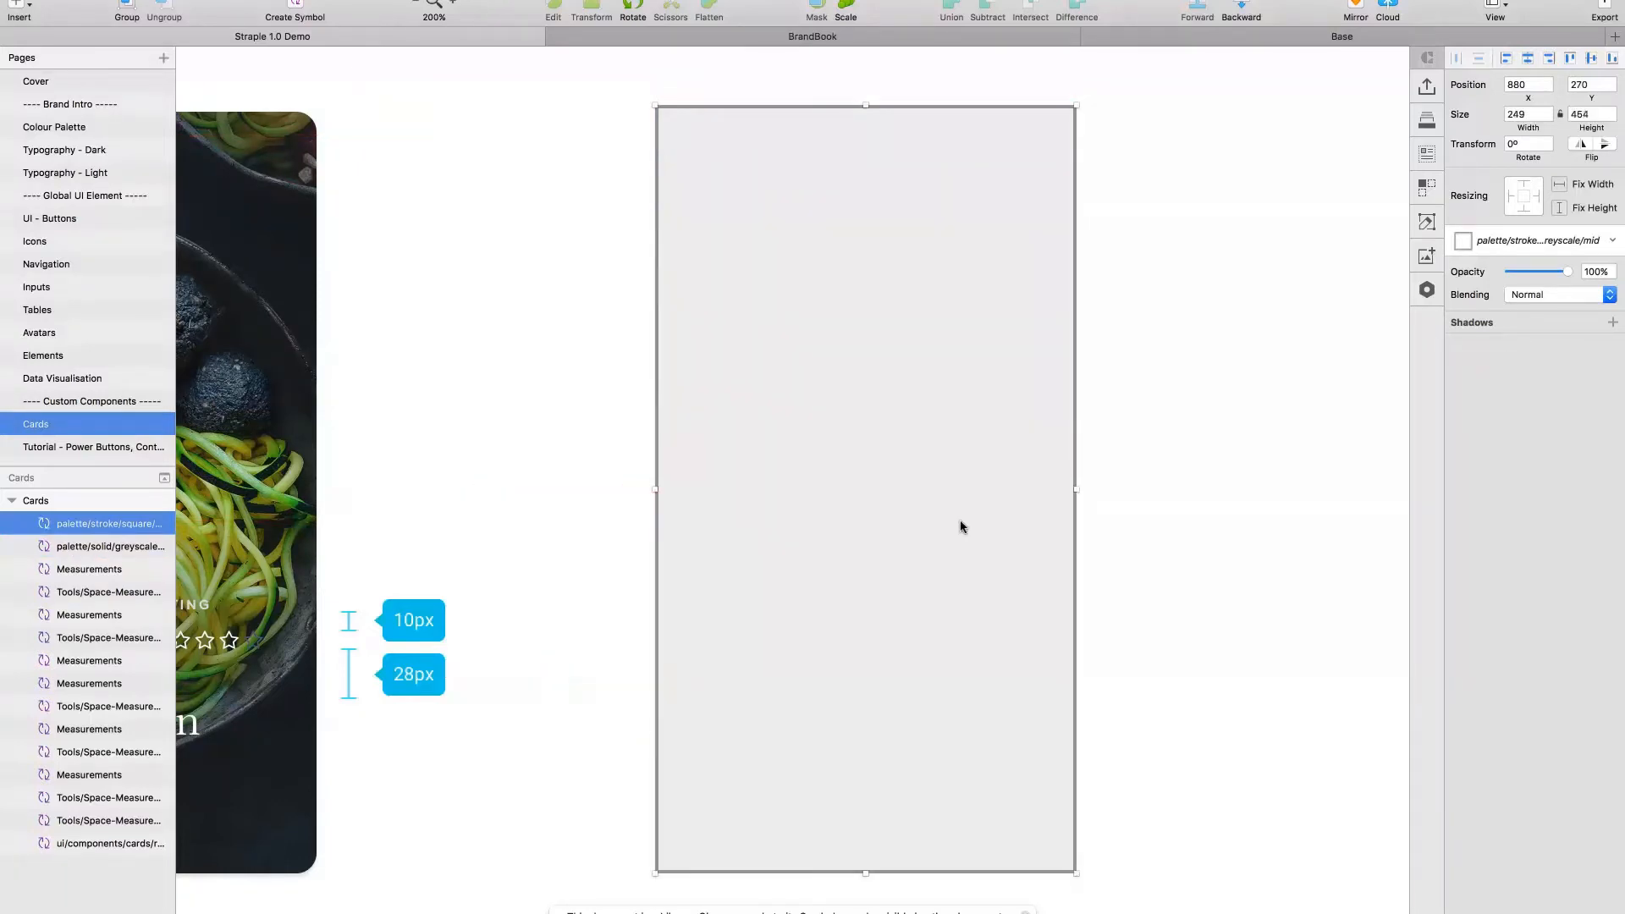
# Step: Rename the palette/stroke/square symbol layer of the new card as "- Border"
pyautogui.keyDown('shift'); pyautogui.click(110, 546); pyautogui.keyUp('shift')
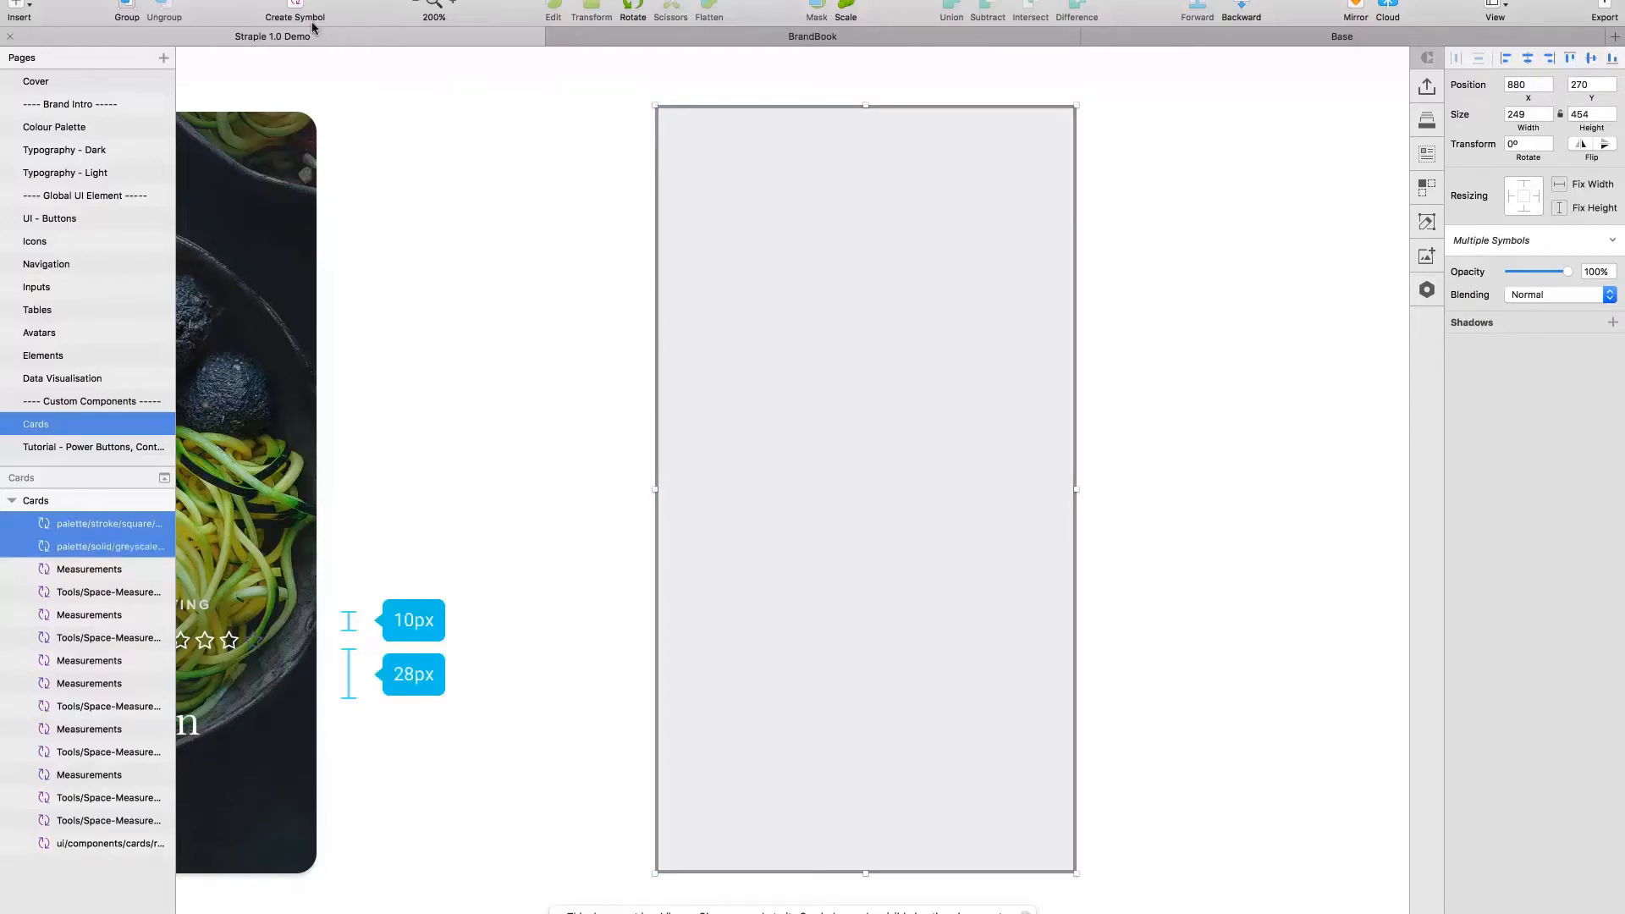
pyautogui.click(73, 523)
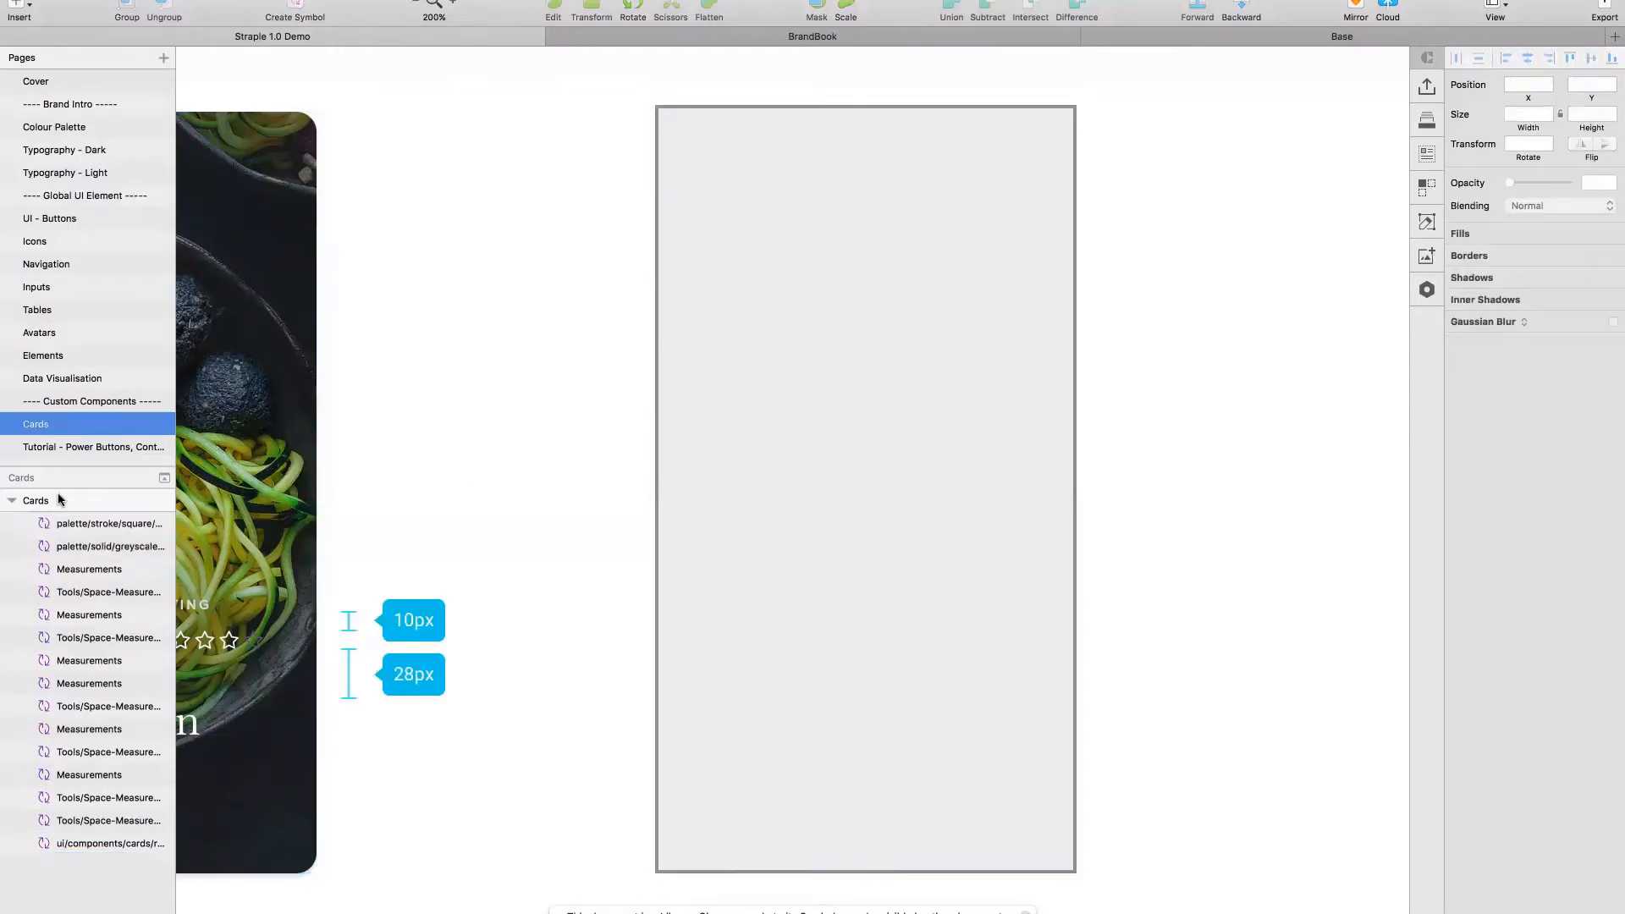
pyautogui.doubleClick(73, 523)
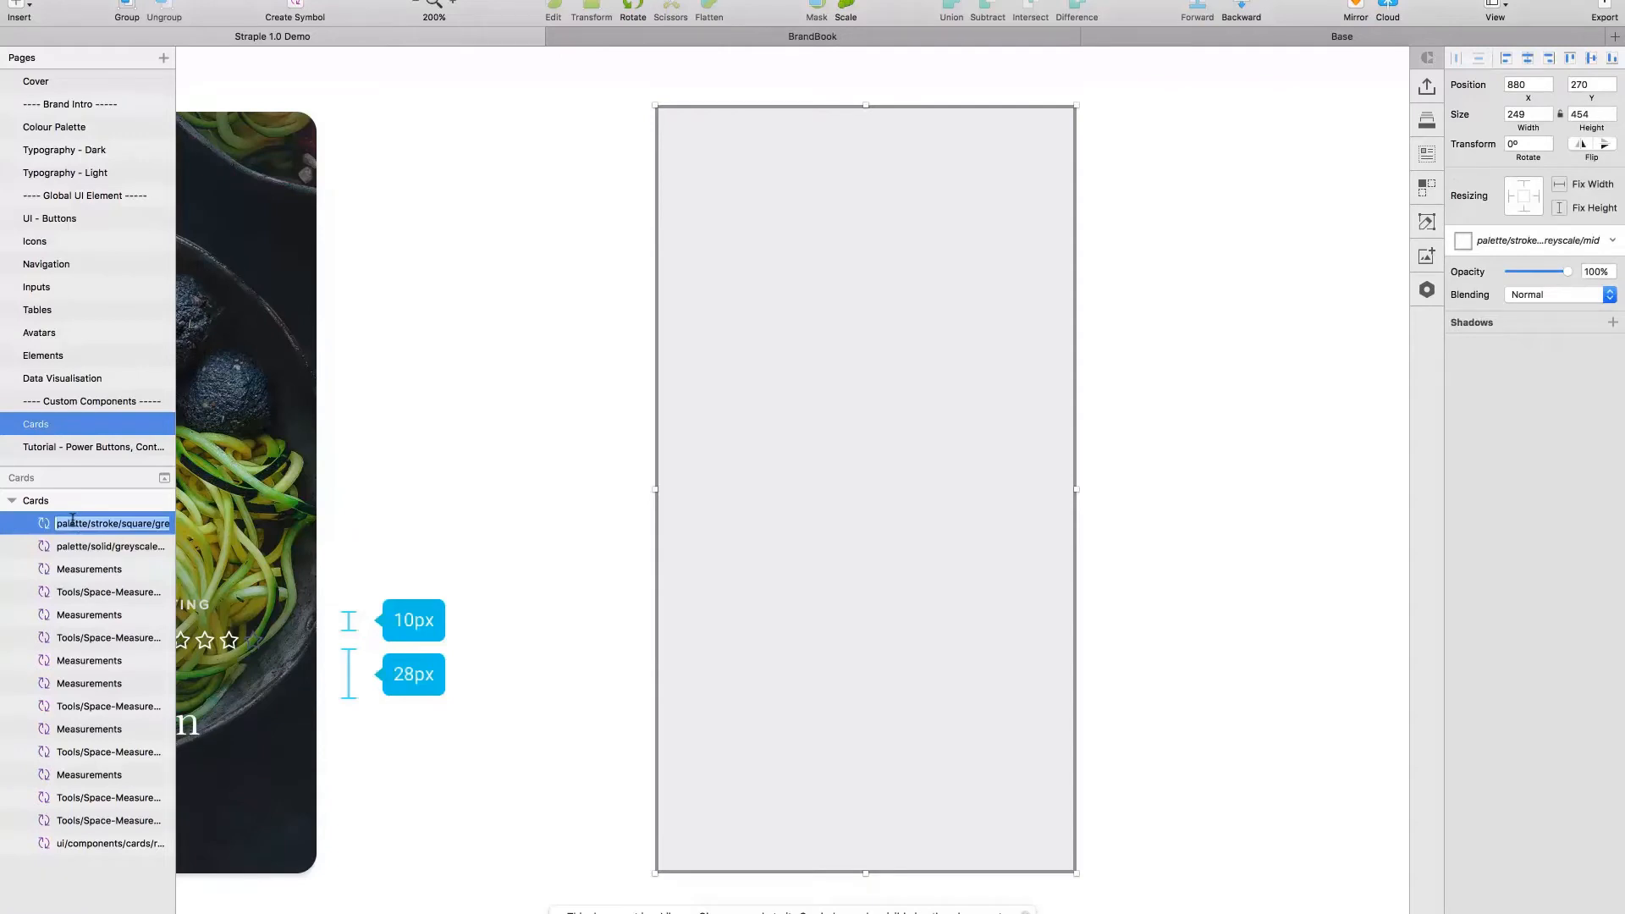
pyautogui.press('BackSpace')
pyautogui.write('- Border')
pyautogui.press('Return')
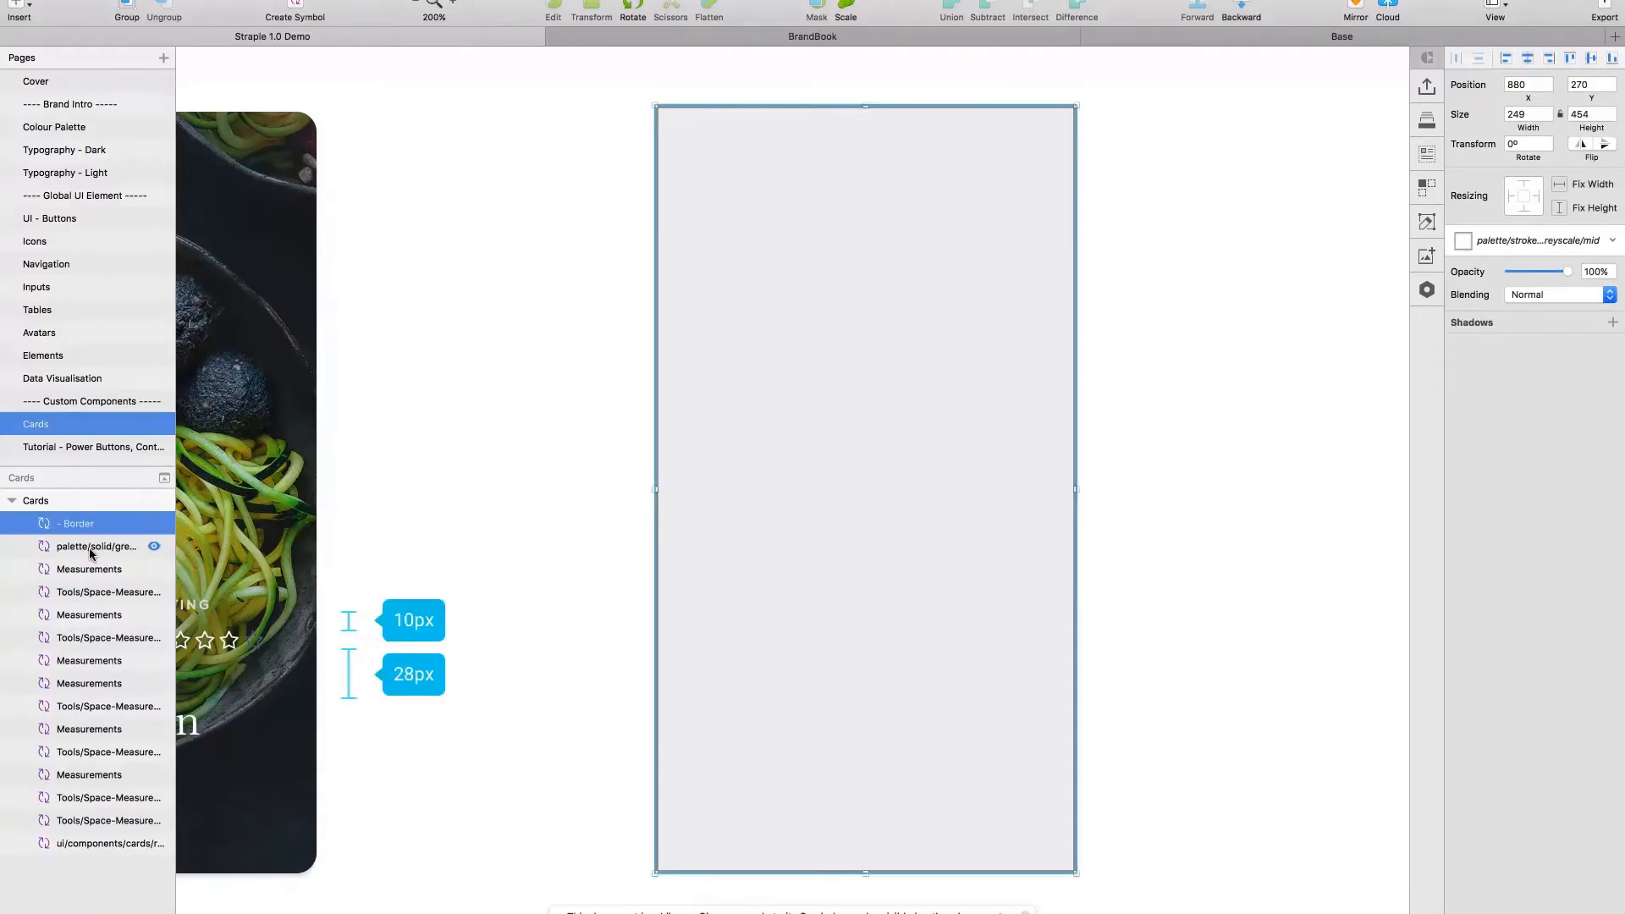
# Step: Rename the palette/solid/greyscale symbol layer beneath the border as "- Background"
pyautogui.click(91, 548)
pyautogui.doubleClick(95, 548)
pyautogui.write('-')
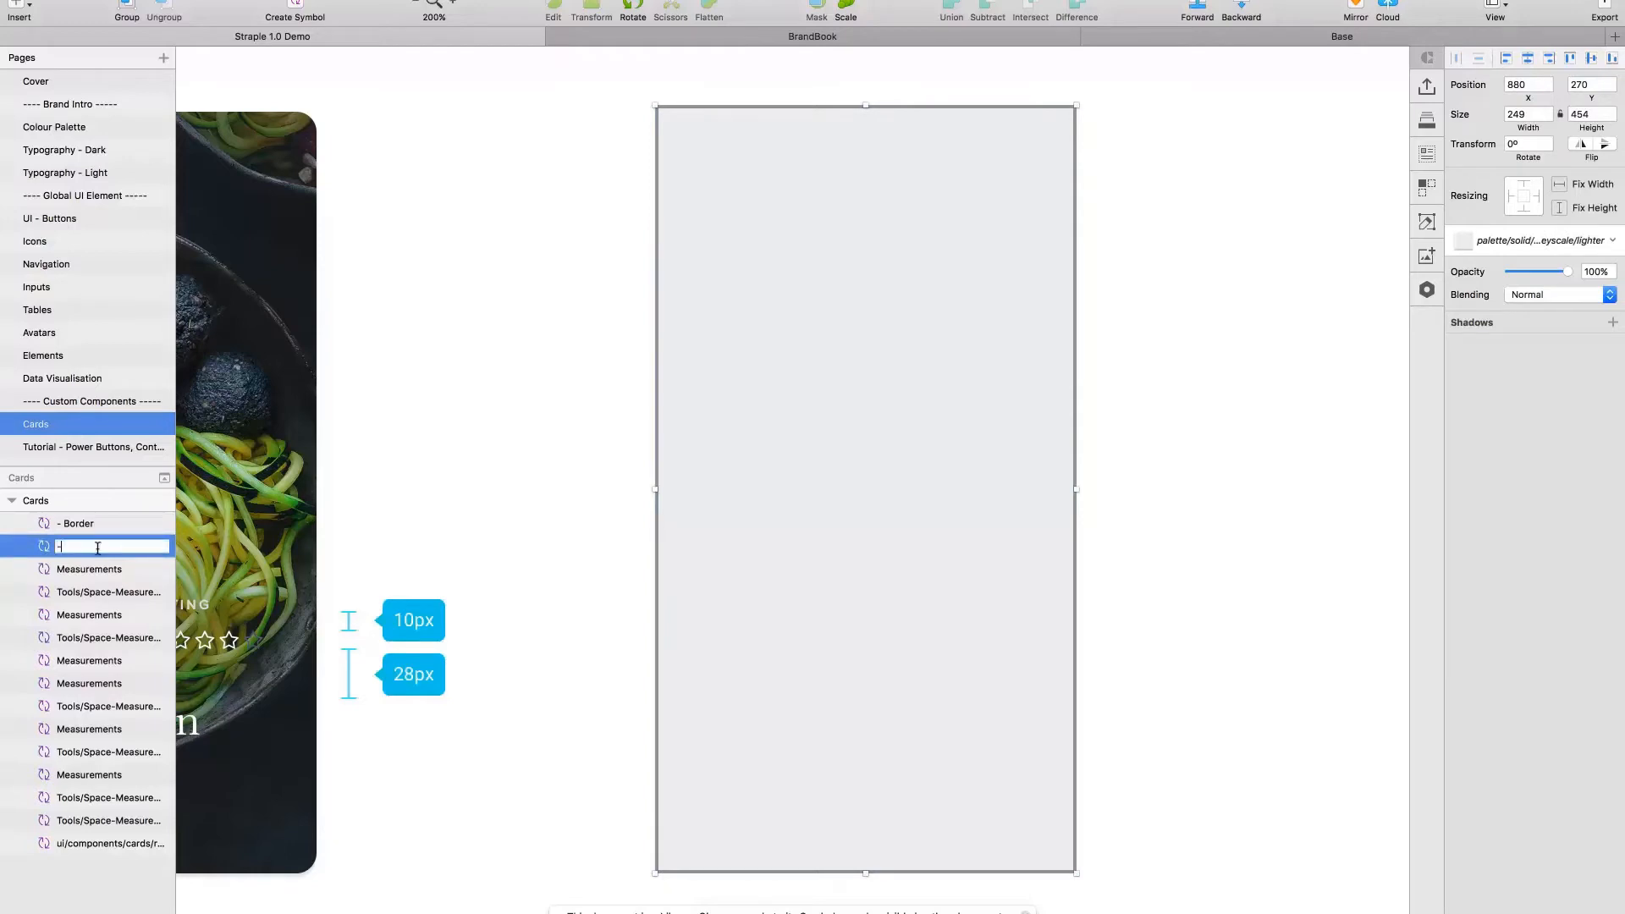
pyautogui.write(' Background')
pyautogui.press('Return')
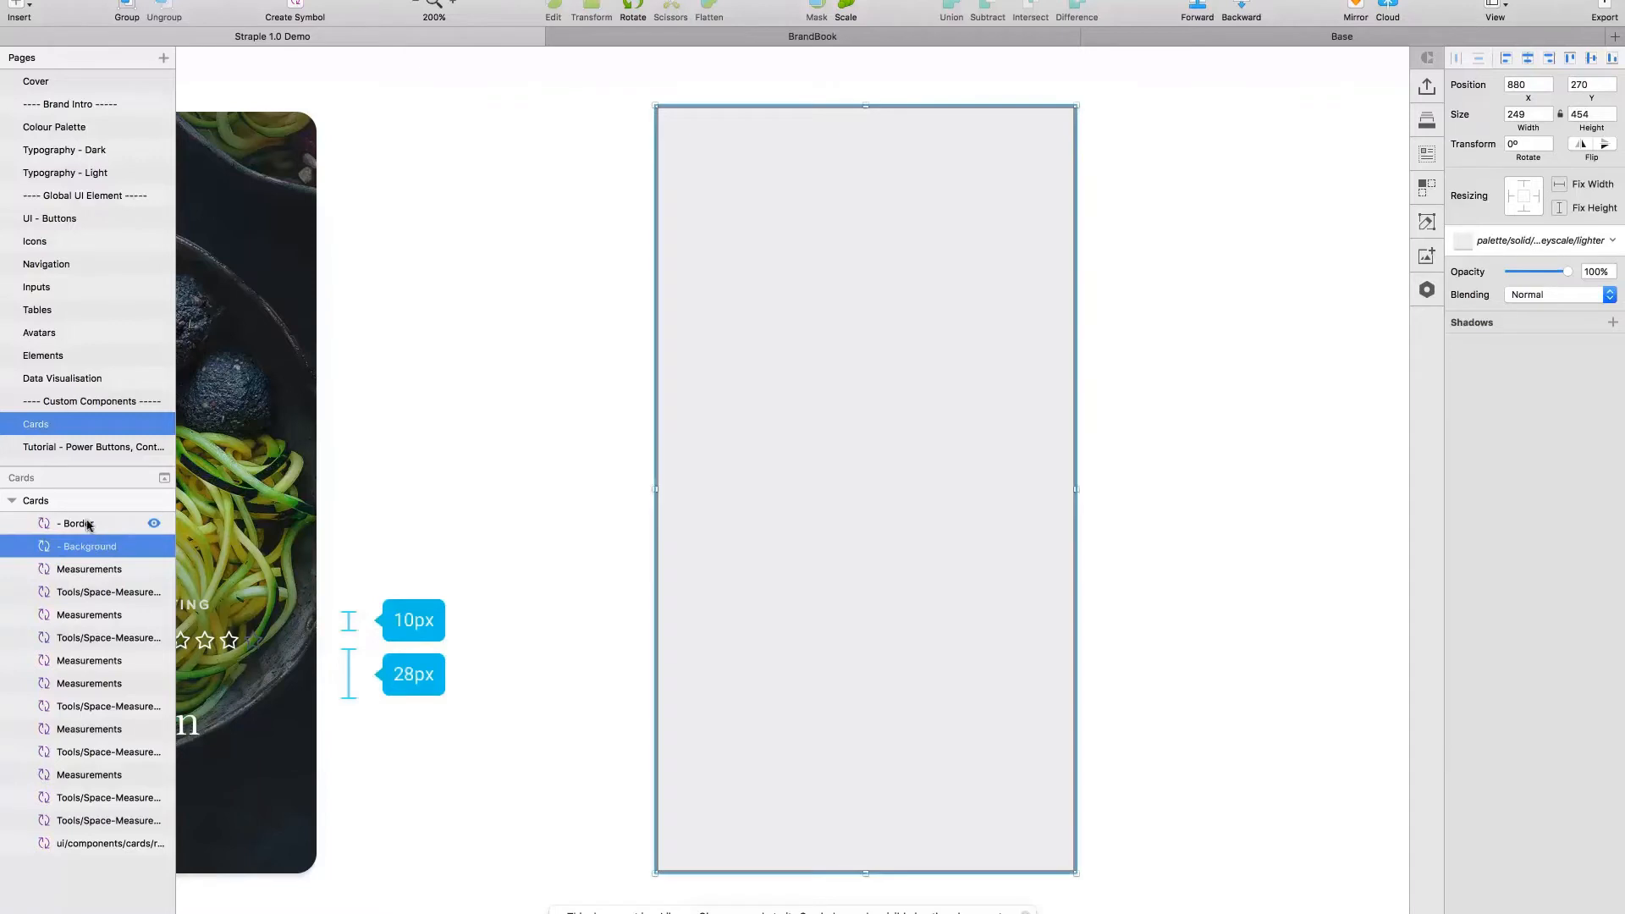
# Step: Group the border and background layers and create a symbol named "Card" from the group
pyautogui.keyDown('shift'); pyautogui.click(88, 525); pyautogui.keyUp('shift')
pyautogui.press('super+g')
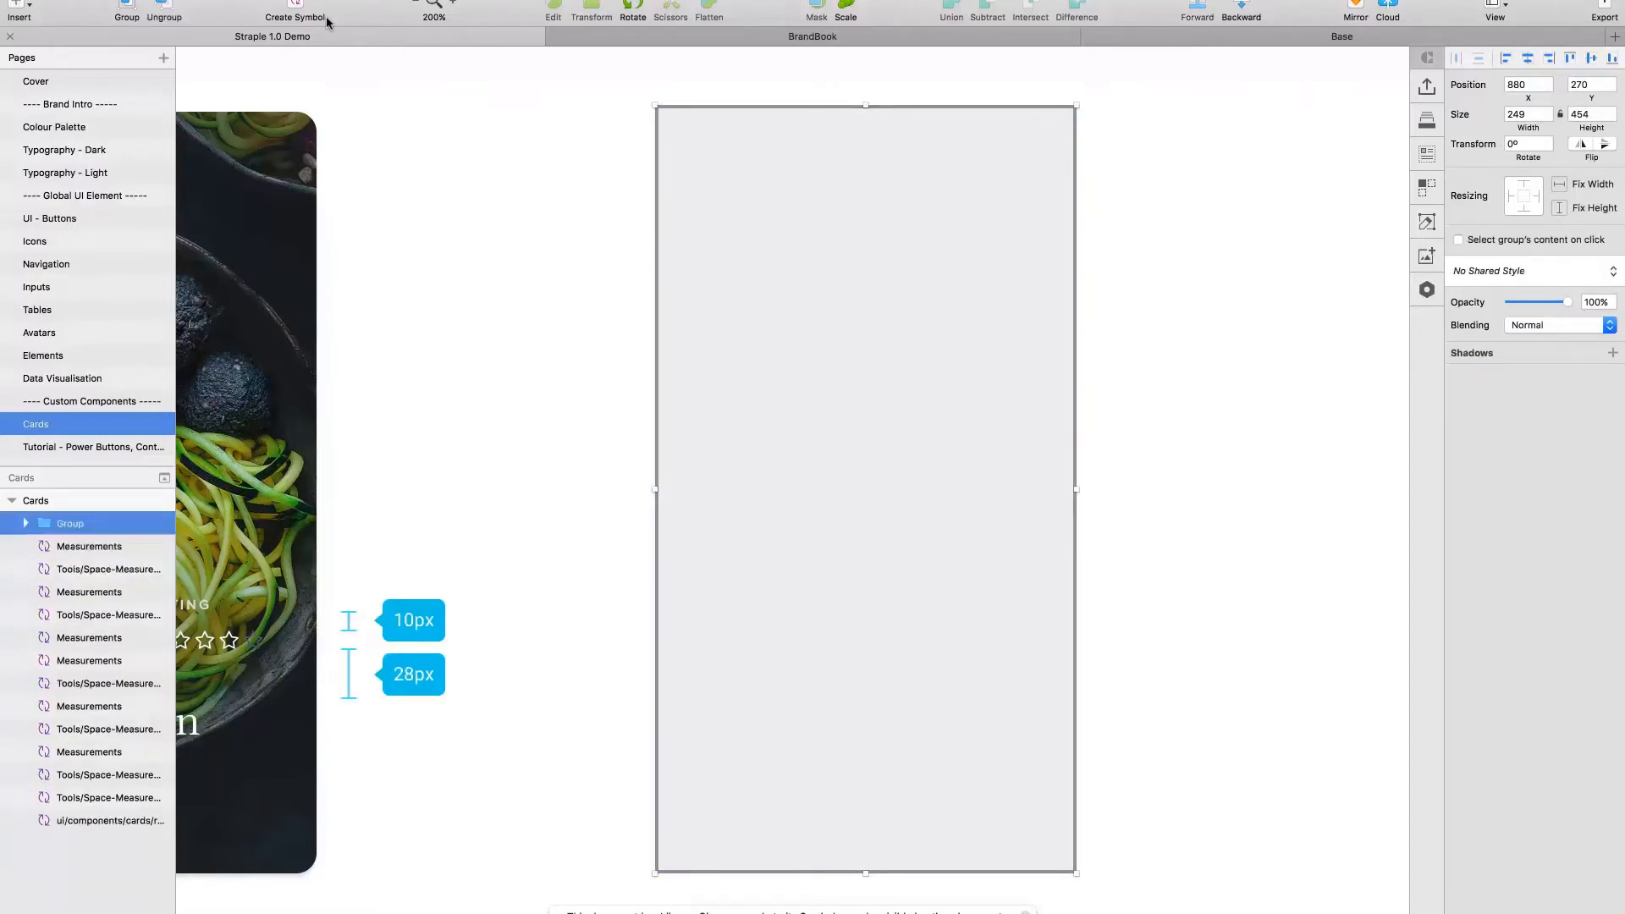
pyautogui.click(297, 6)
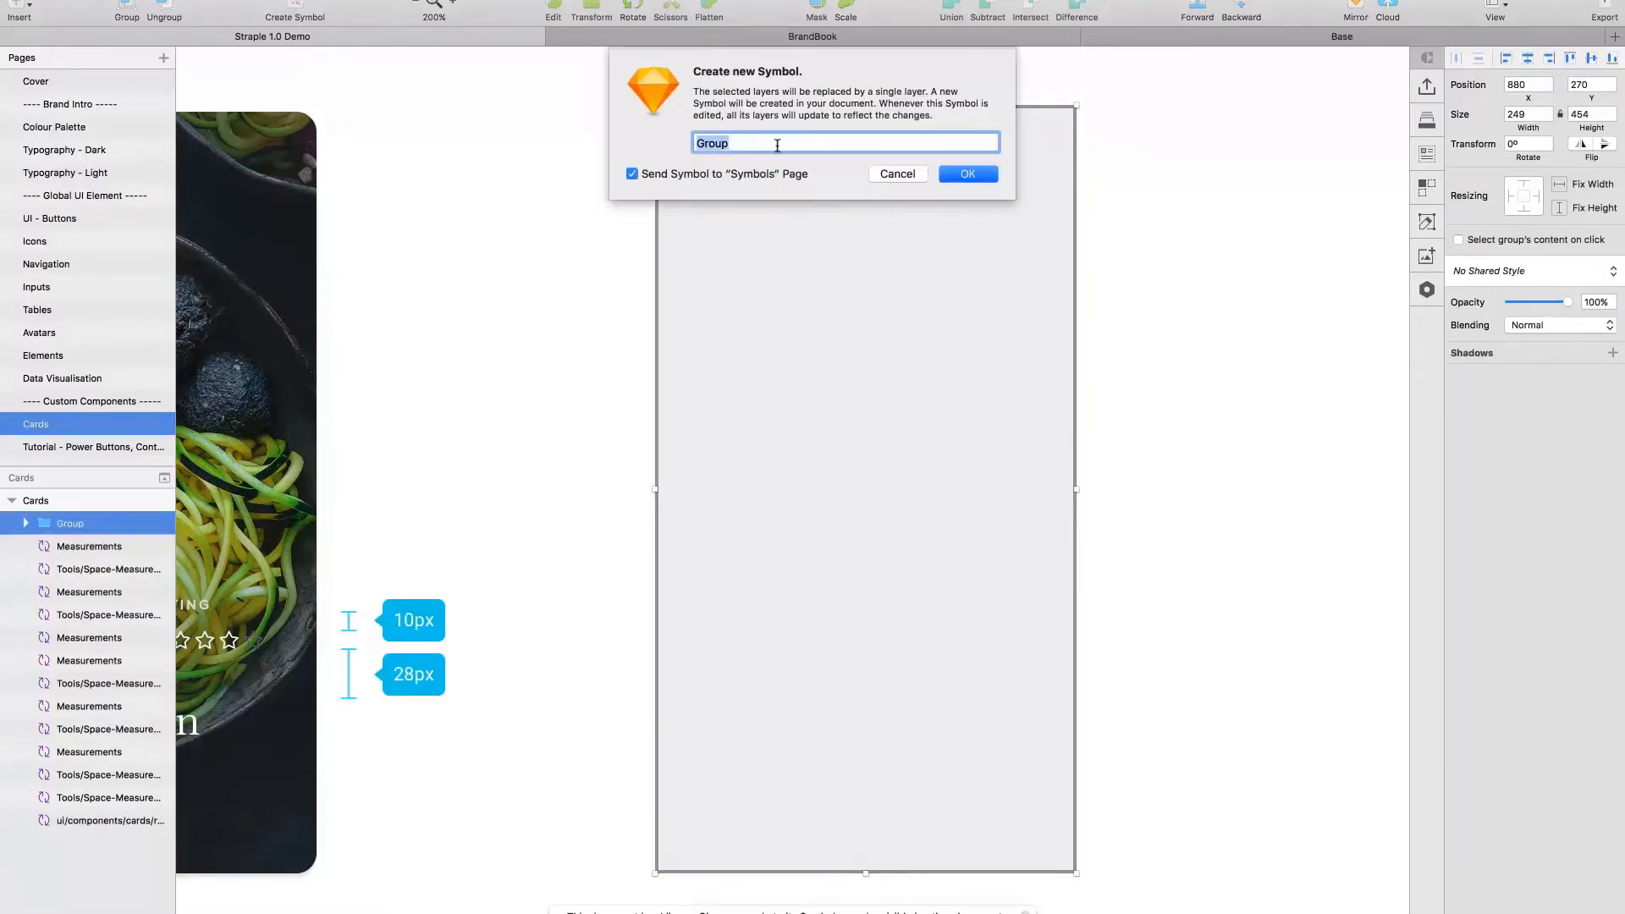
pyautogui.write('Card')
pyautogui.press('Return')
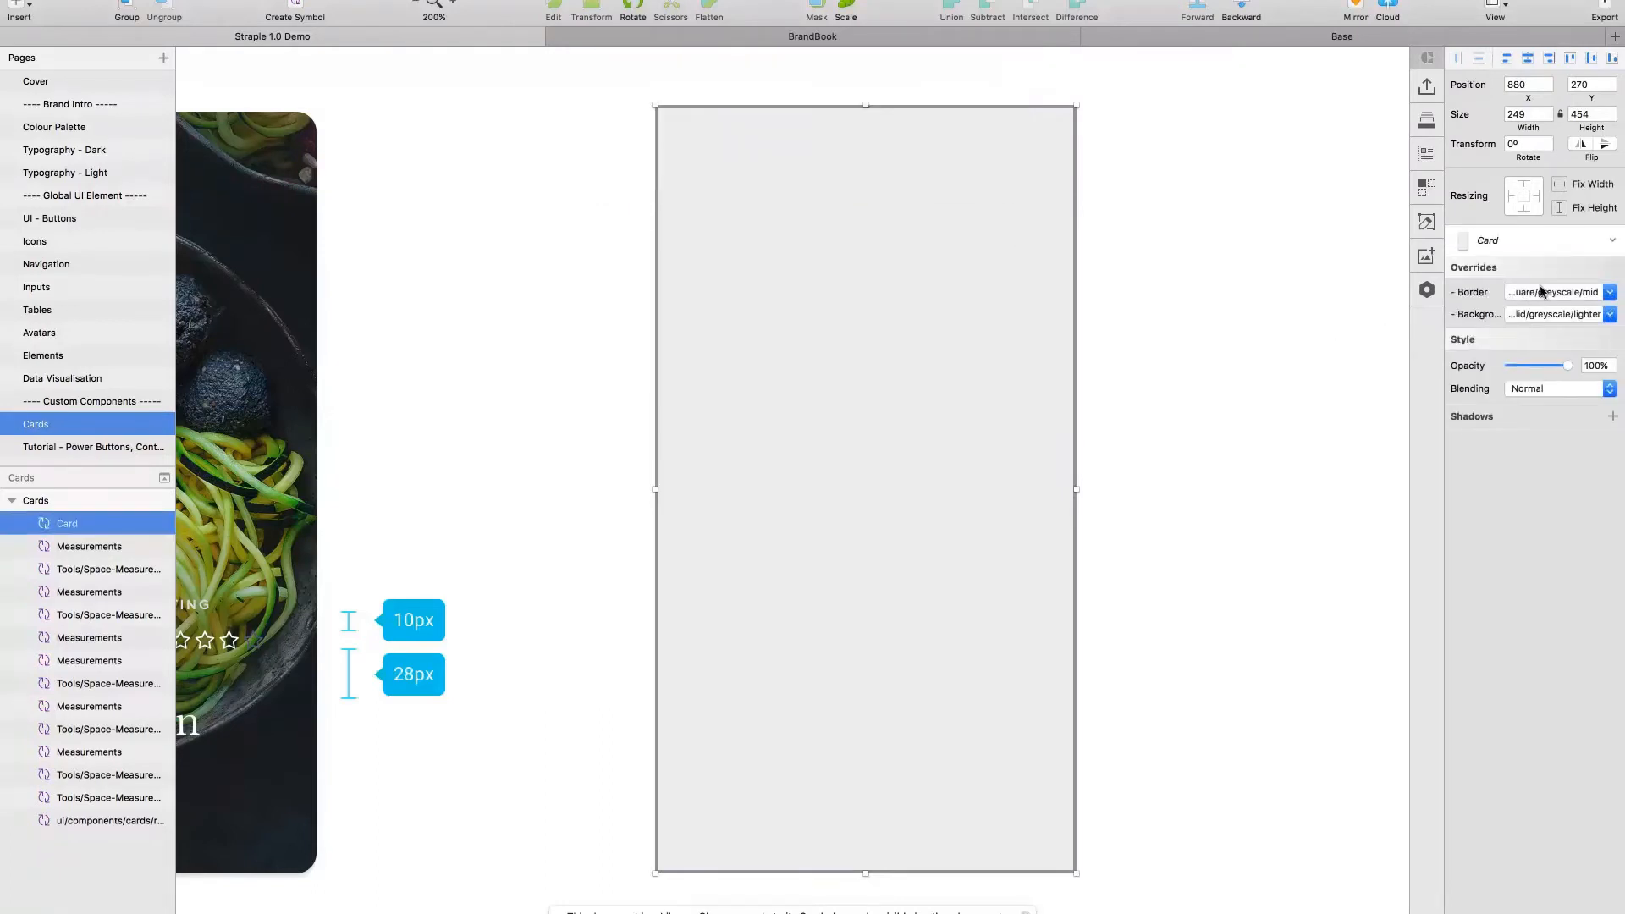
# Step: Examine the palette options offered by the Card symbol's border and background overrides, leaving both selections as they are
pyautogui.click(1540, 297)
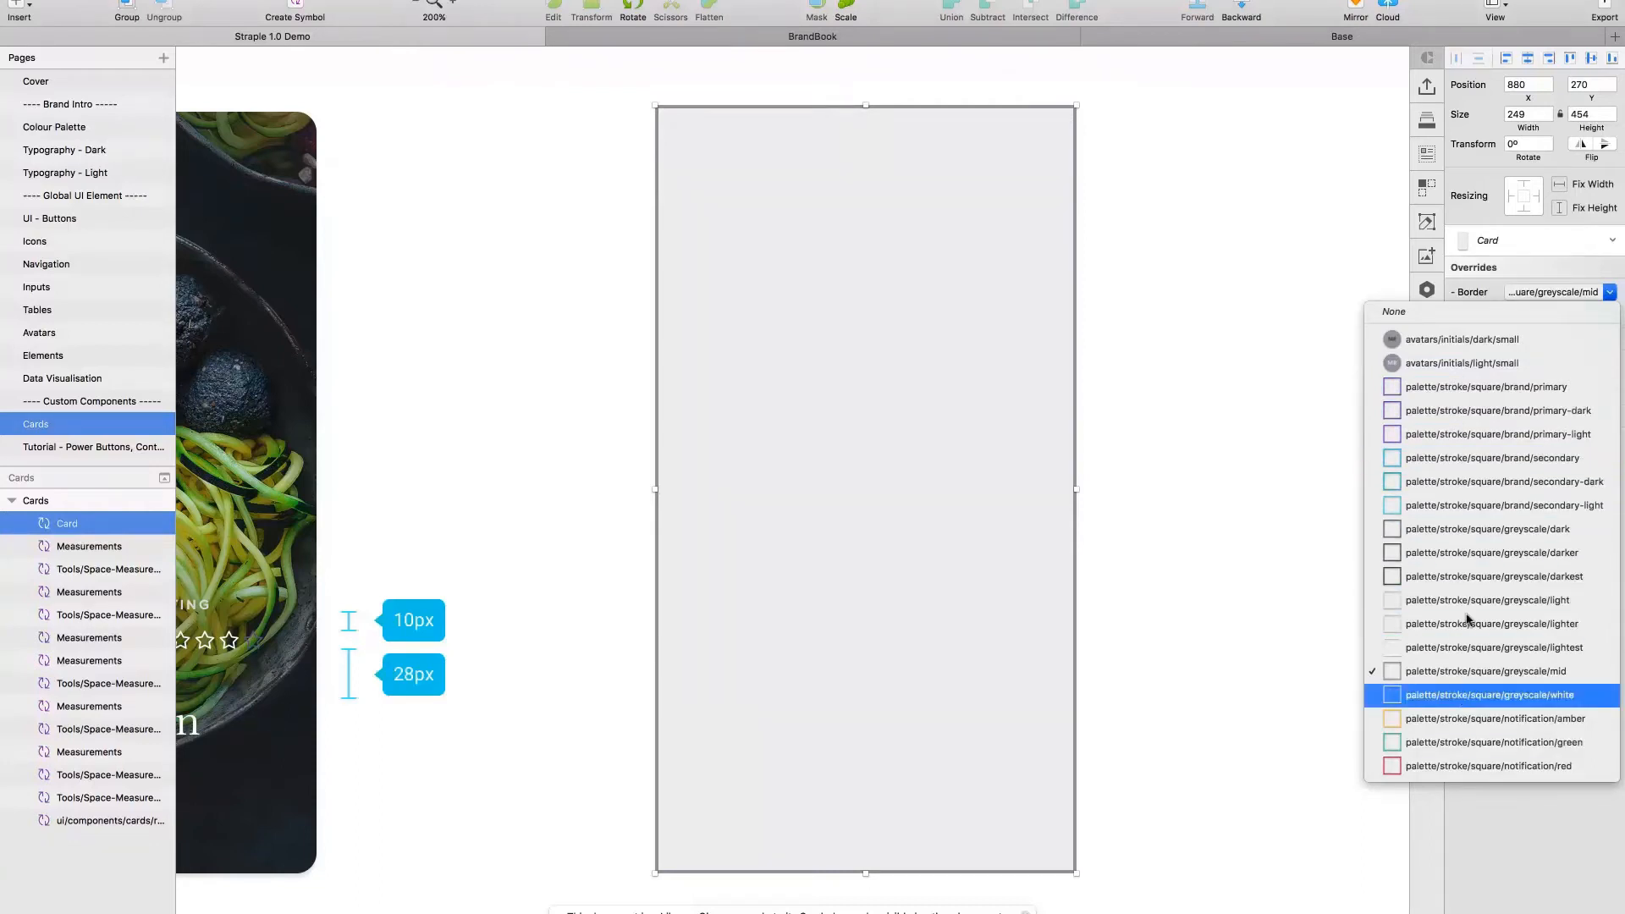
pyautogui.click(1466, 278)
pyautogui.click(1532, 315)
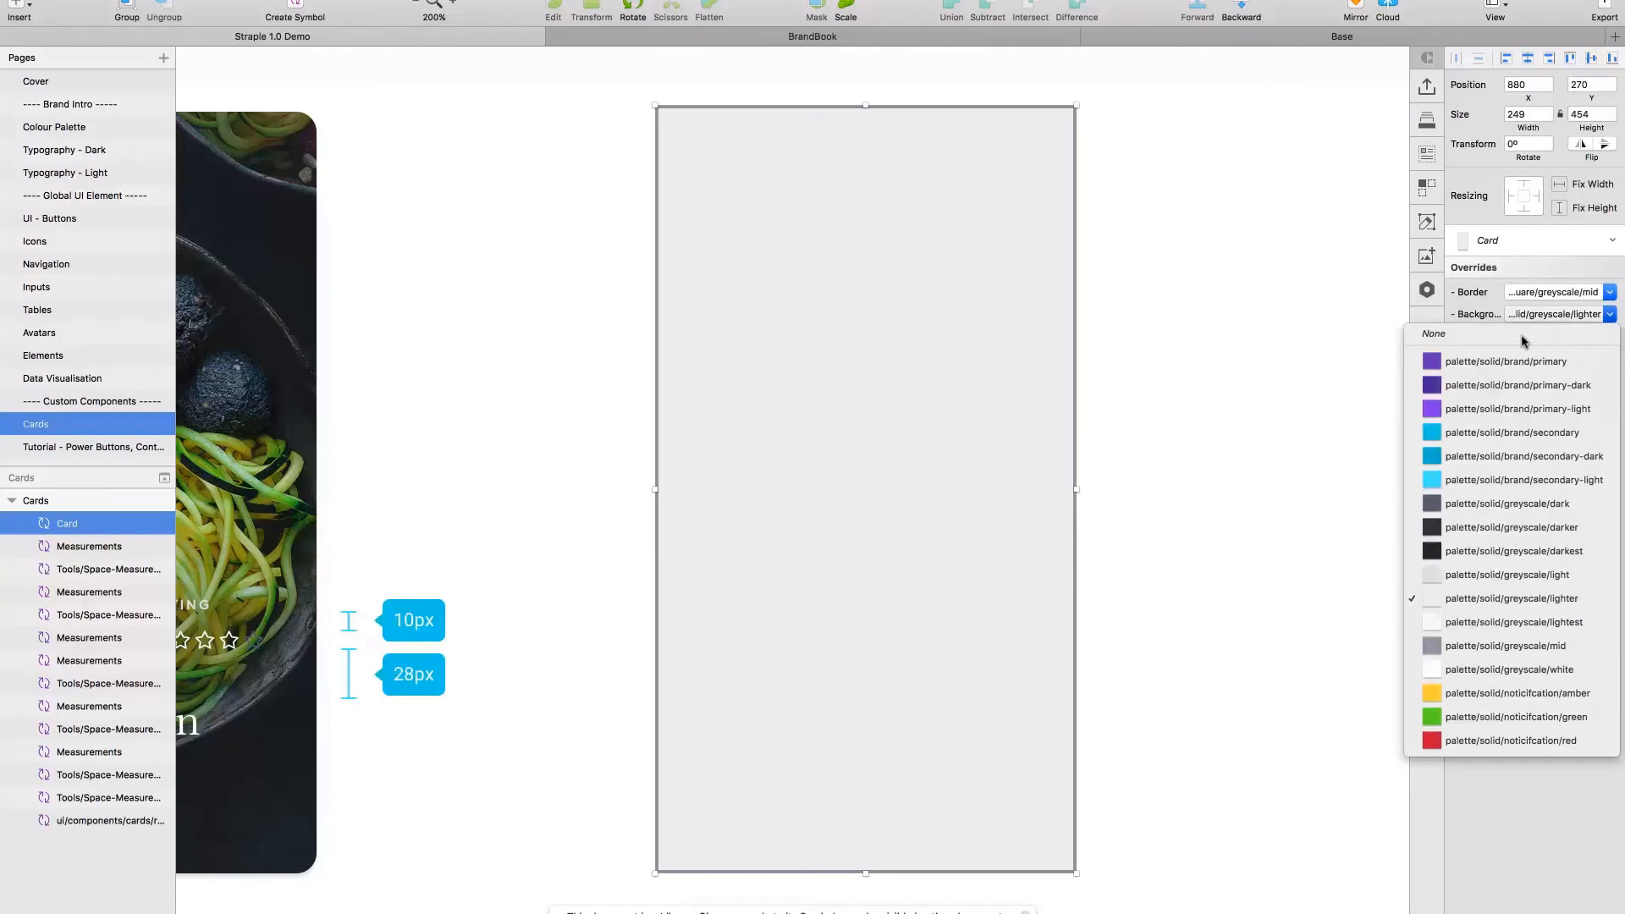
pyautogui.click(1483, 294)
pyautogui.click(1262, 356)
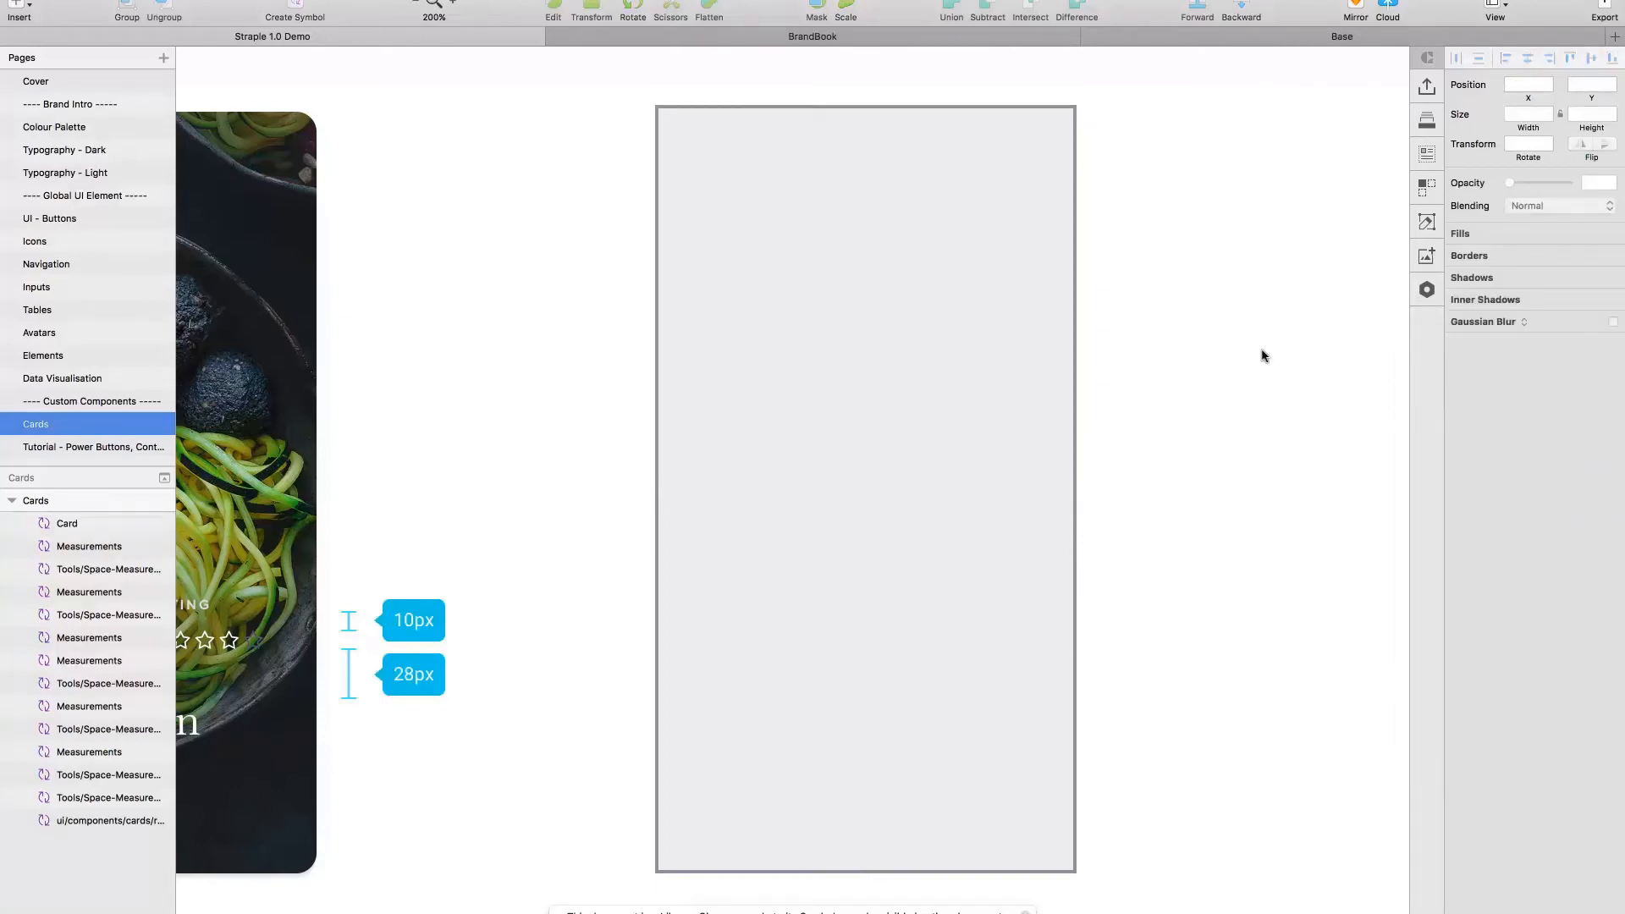